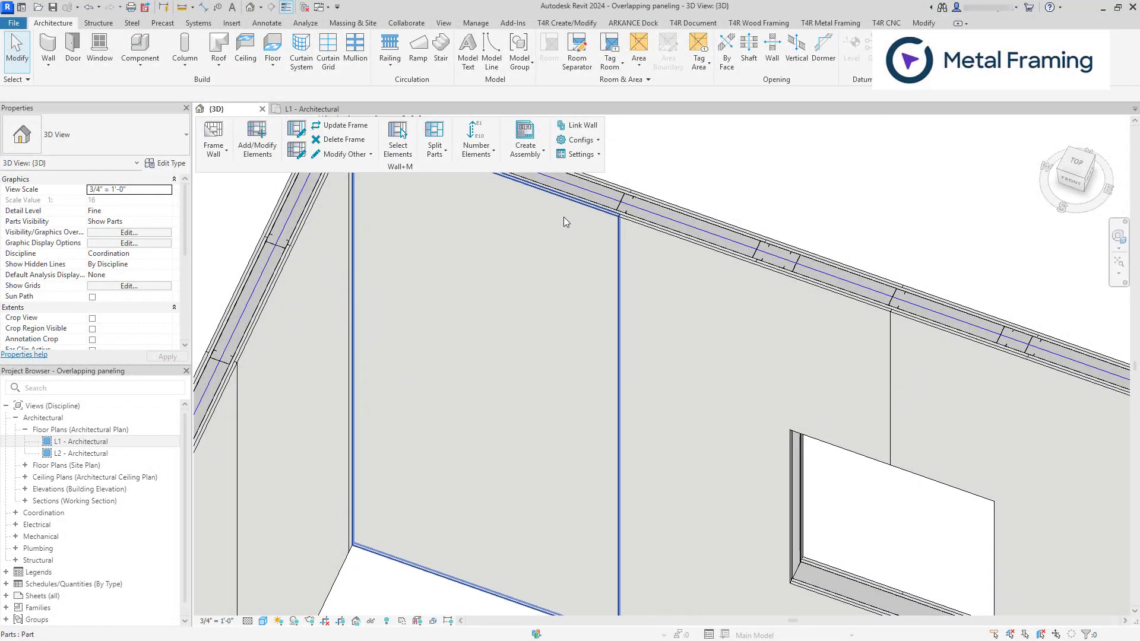
Step: Select and inspect the gypsum board parts around the window opening
{"action": "left_click", "coordinate": [605, 244]}
{"action": "left_click", "coordinate": [675, 276]}
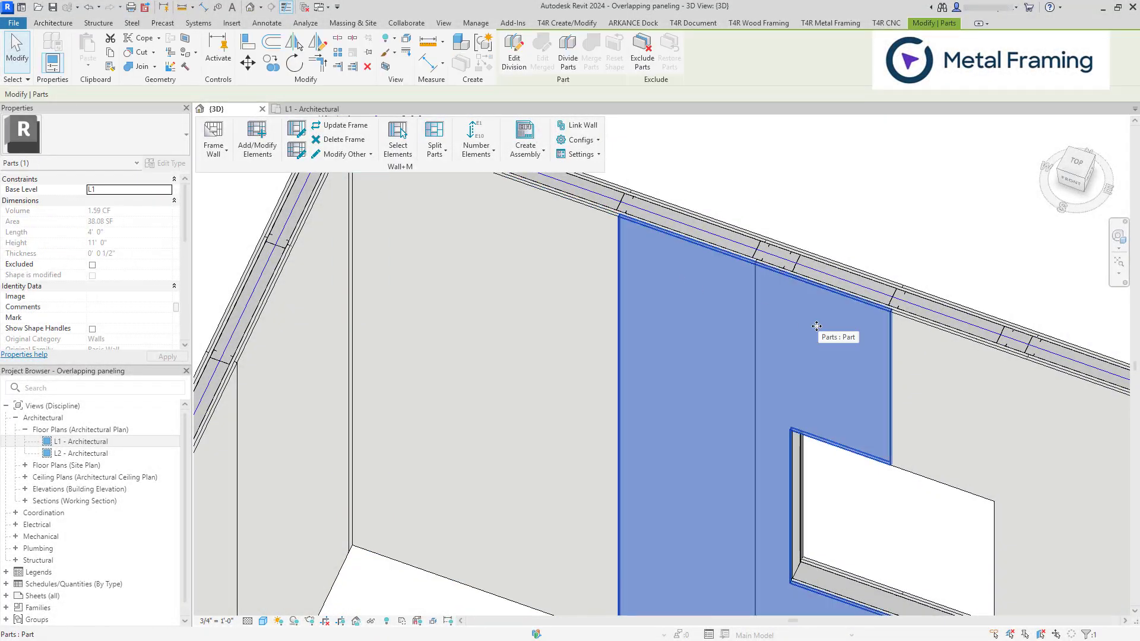
{"action": "middle_click_drag", "start_coordinate": [820, 344], "coordinate": [499, 232]}
{"action": "left_click", "coordinate": [658, 287]}
{"action": "middle_click_drag", "start_coordinate": [738, 326], "coordinate": [598, 254]}
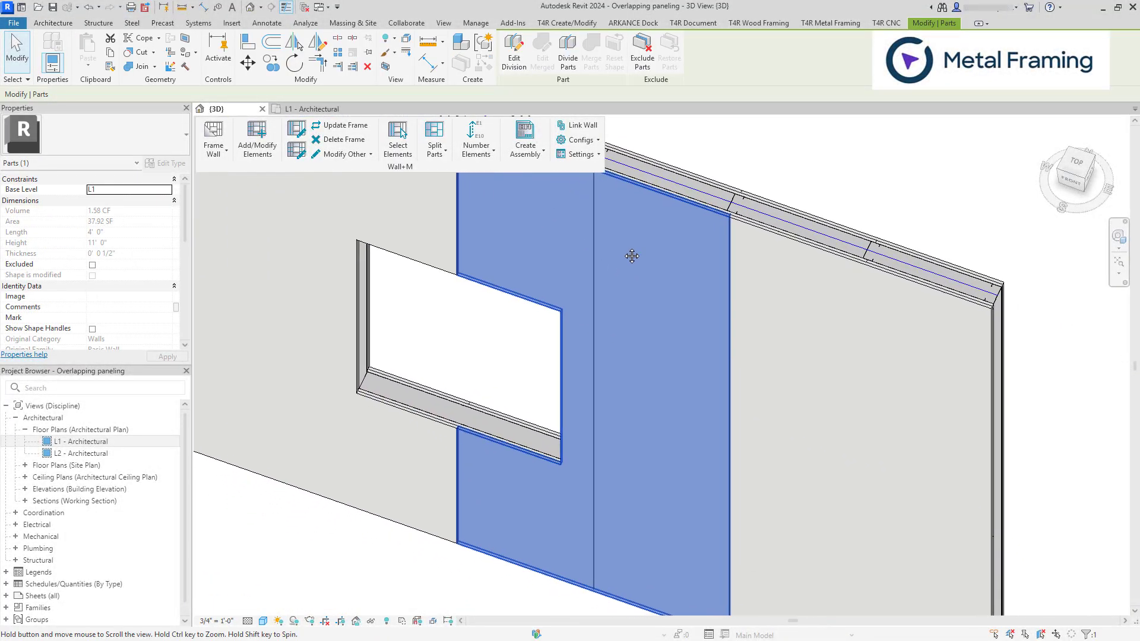
{"action": "left_click", "coordinate": [790, 309]}
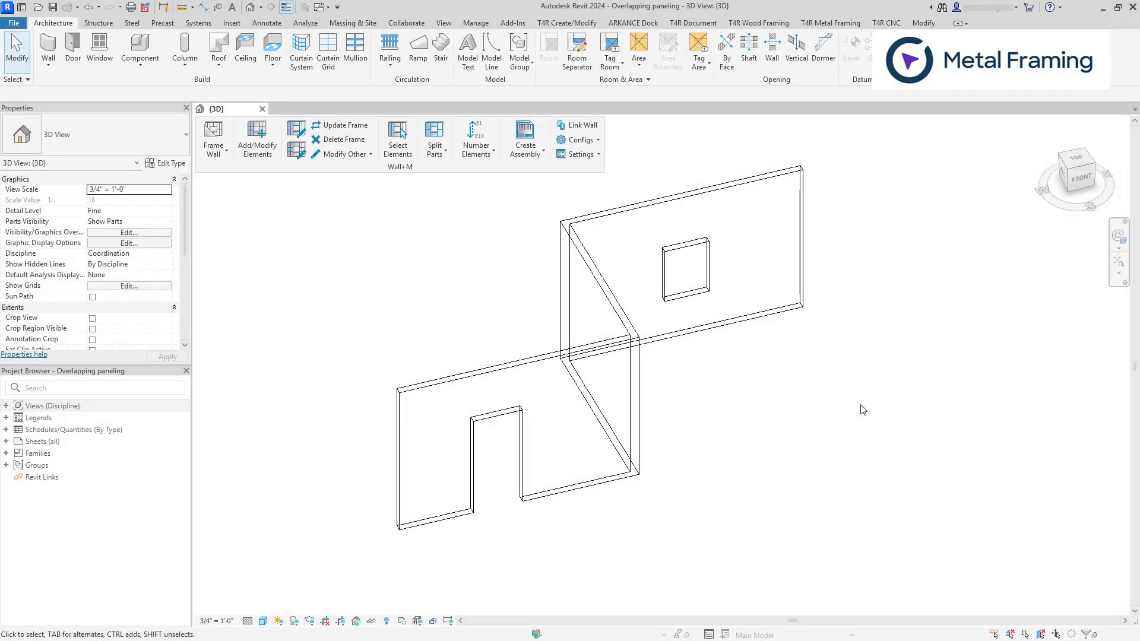
Step: Load the Split Families catalog through Wall+M Settings > Load Families
{"action": "left_click", "coordinate": [598, 155]}
{"action": "left_click", "coordinate": [638, 169]}
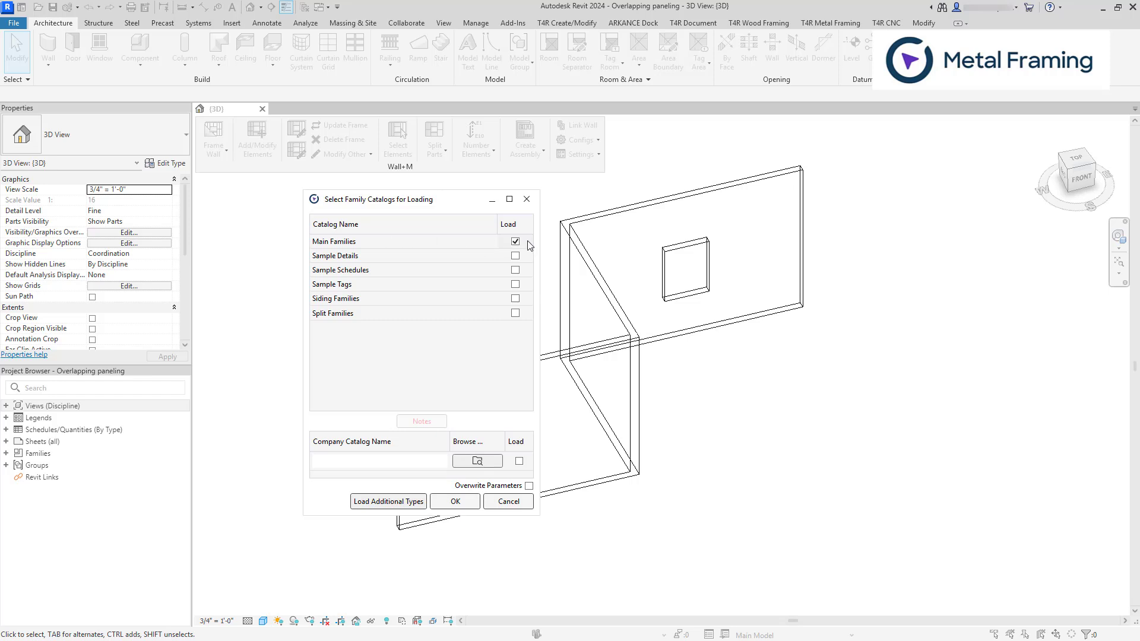
{"action": "left_click", "coordinate": [515, 313]}
{"action": "left_click", "coordinate": [455, 502]}
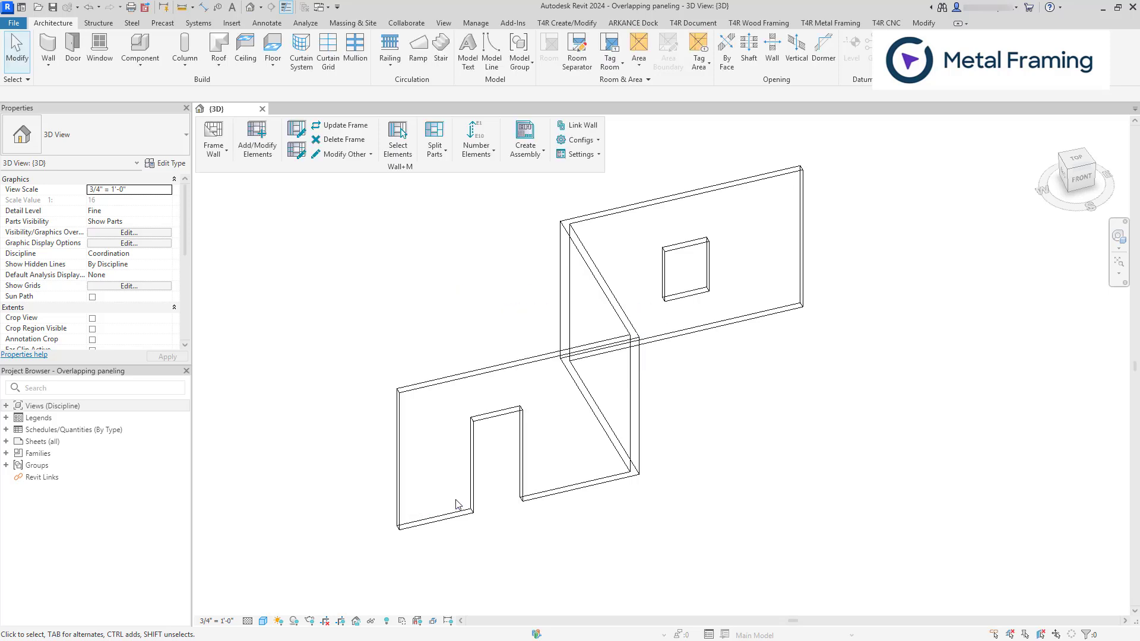
Step: Open the layer structure of the door-opening wall's Partition - 5 1/2" type
{"action": "left_click", "coordinate": [421, 408]}
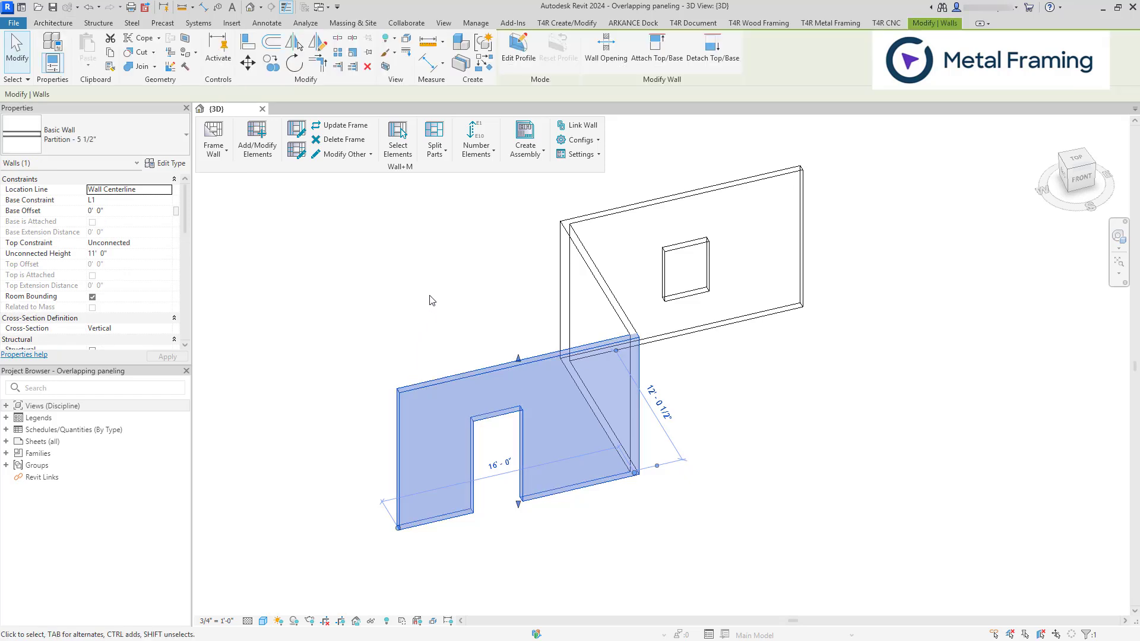
{"action": "left_click", "coordinate": [164, 165]}
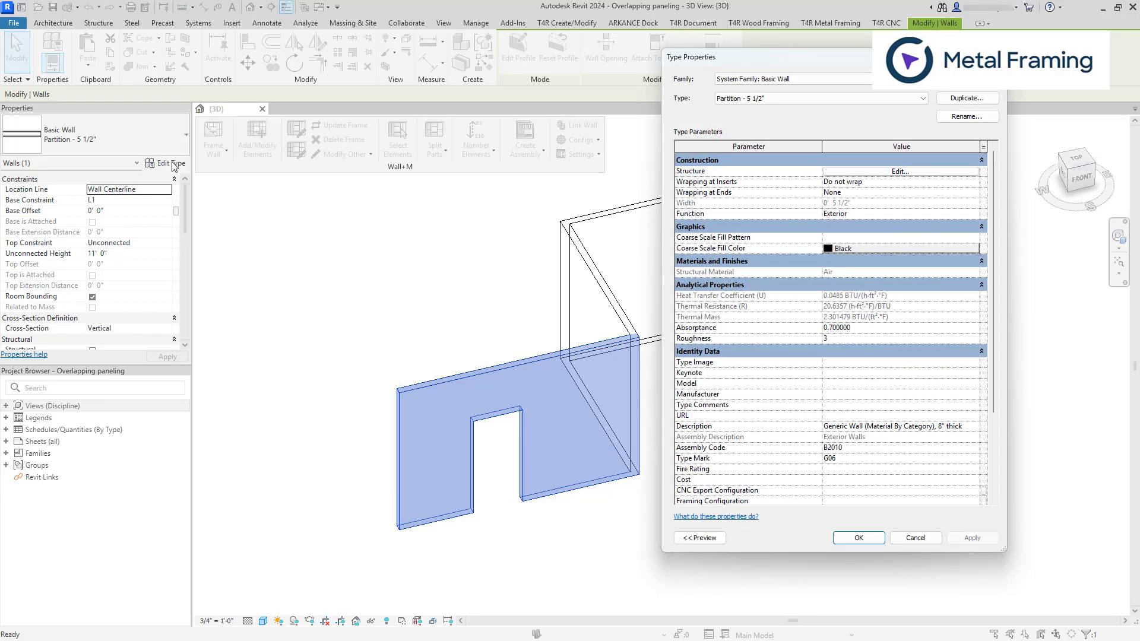
{"action": "left_click", "coordinate": [896, 171]}
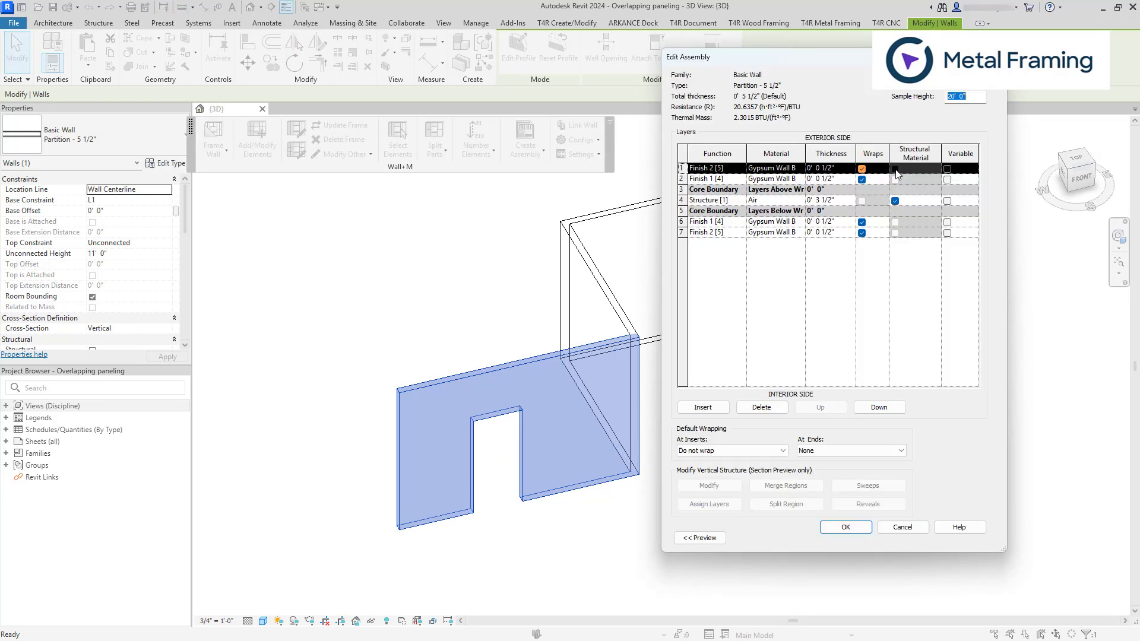
{"action": "left_click_drag", "start_coordinate": [806, 151], "coordinate": [843, 152]}
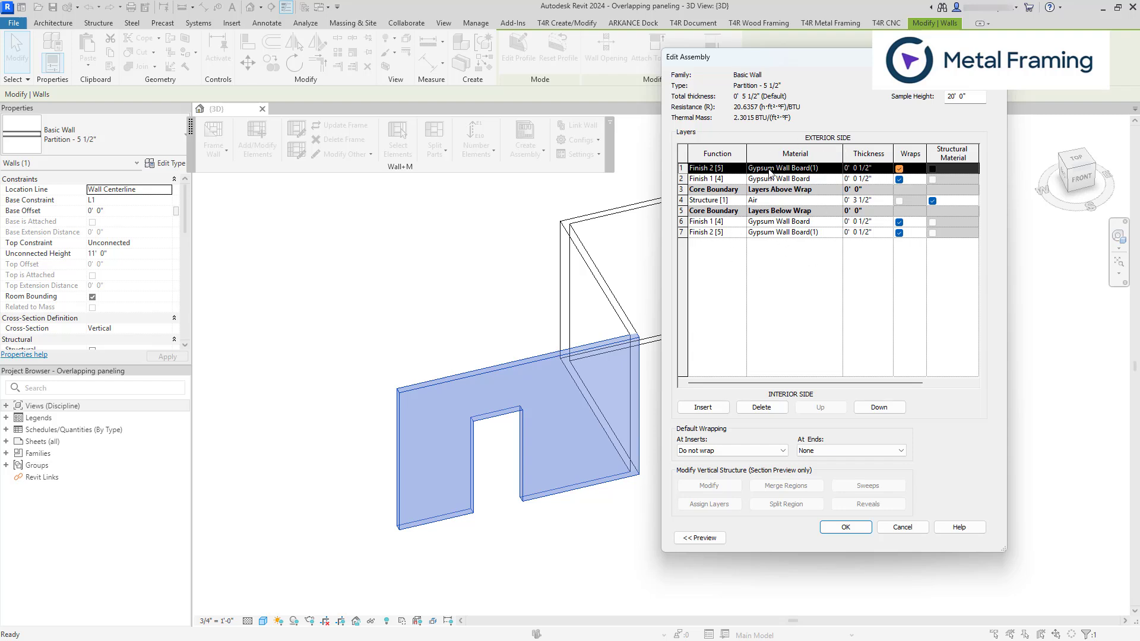
Step: Check the Air layer's thickness and review the four gypsum board layers
{"action": "left_click", "coordinate": [681, 200]}
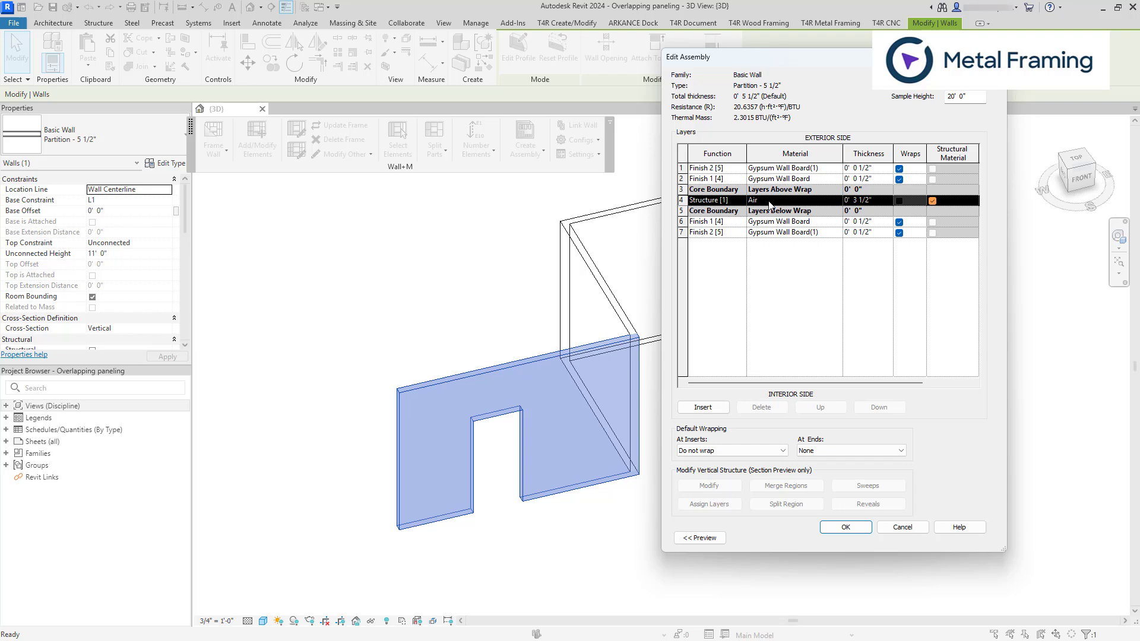
{"action": "left_click", "coordinate": [863, 203]}
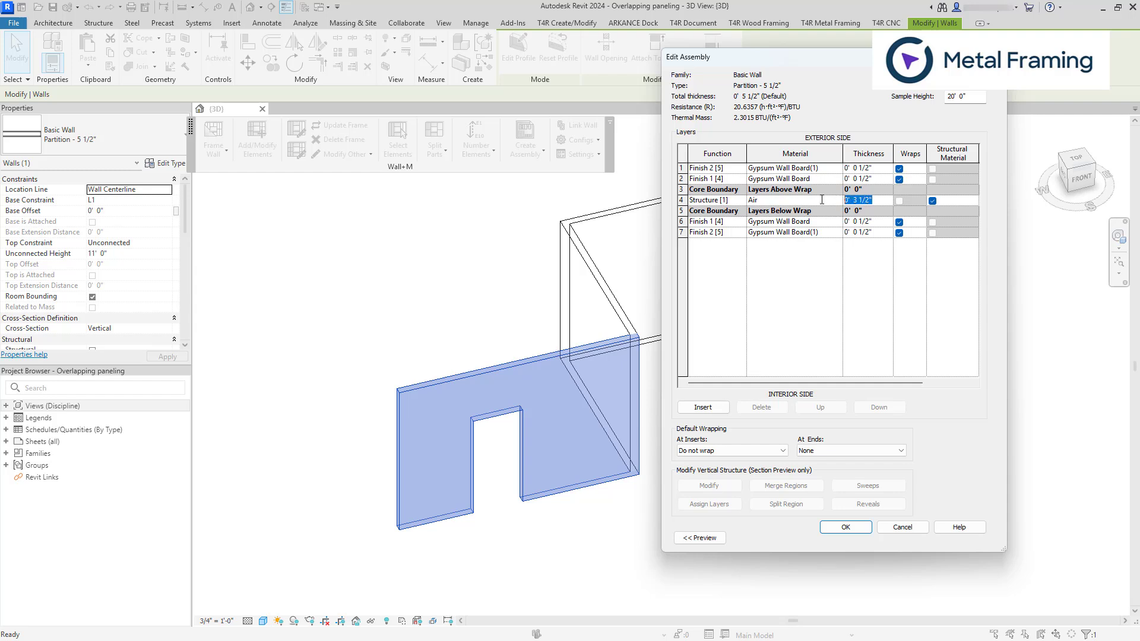
{"action": "left_click", "coordinate": [879, 200]}
{"action": "double_click", "coordinate": [869, 203]}
{"action": "left_click", "coordinate": [682, 168]}
{"action": "left_click", "coordinate": [681, 179]}
{"action": "left_click", "coordinate": [681, 221]}
{"action": "left_click", "coordinate": [681, 233]}
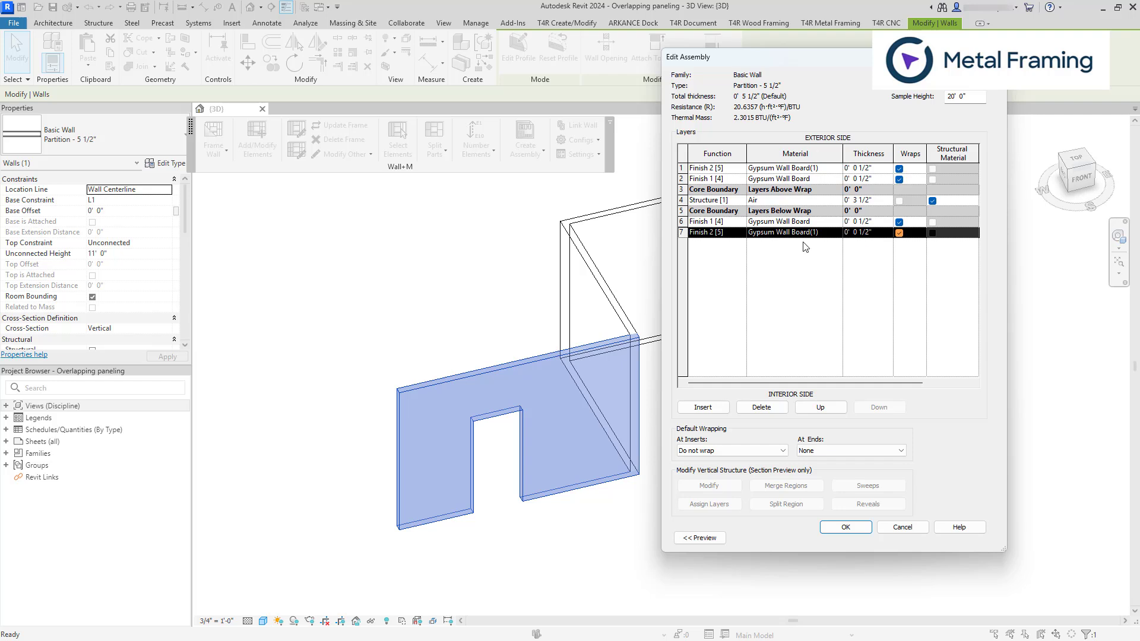
Step: Point out the interior and exterior gypsum finish layers in the assembly
{"action": "left_click", "coordinate": [682, 221]}
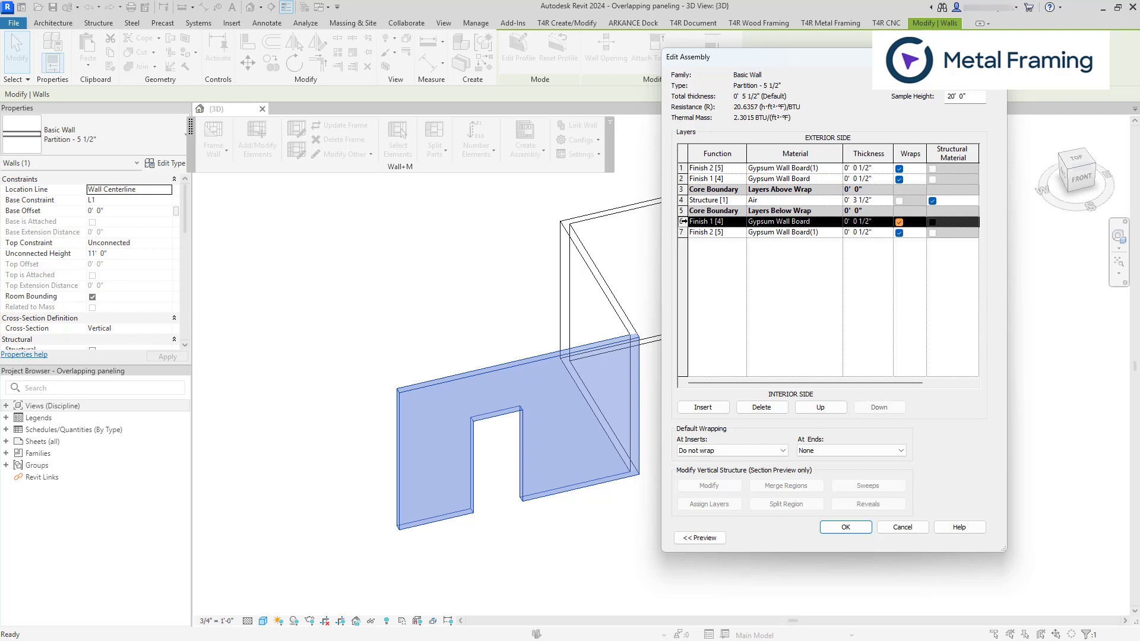
{"action": "left_click", "coordinate": [683, 232]}
{"action": "left_click", "coordinate": [763, 180]}
{"action": "left_click", "coordinate": [763, 169]}
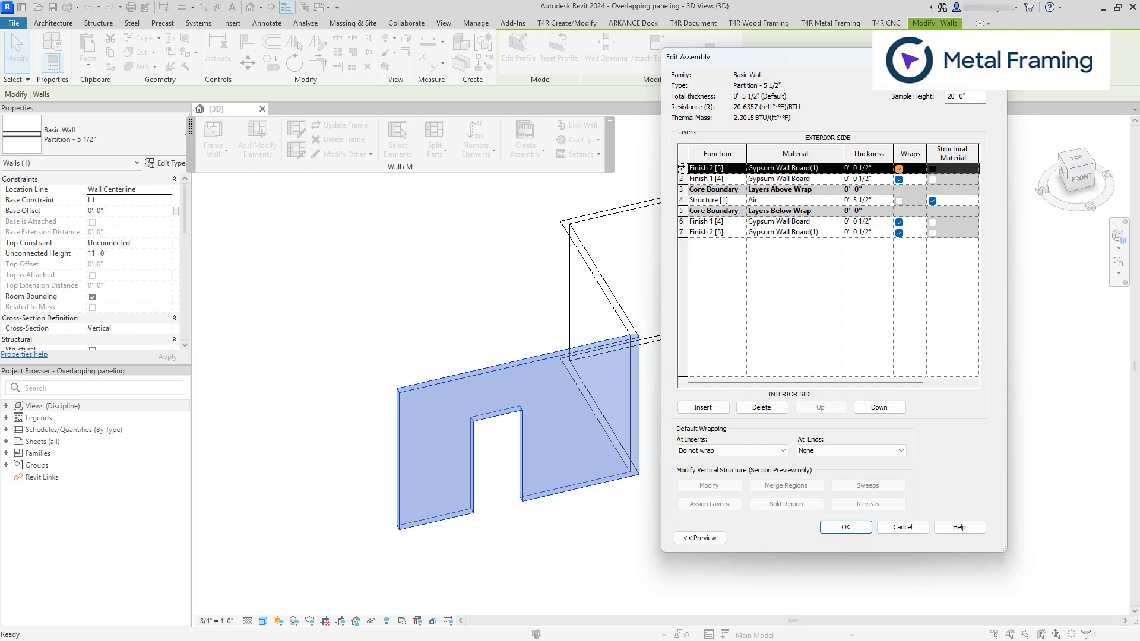
{"action": "left_click", "coordinate": [683, 178]}
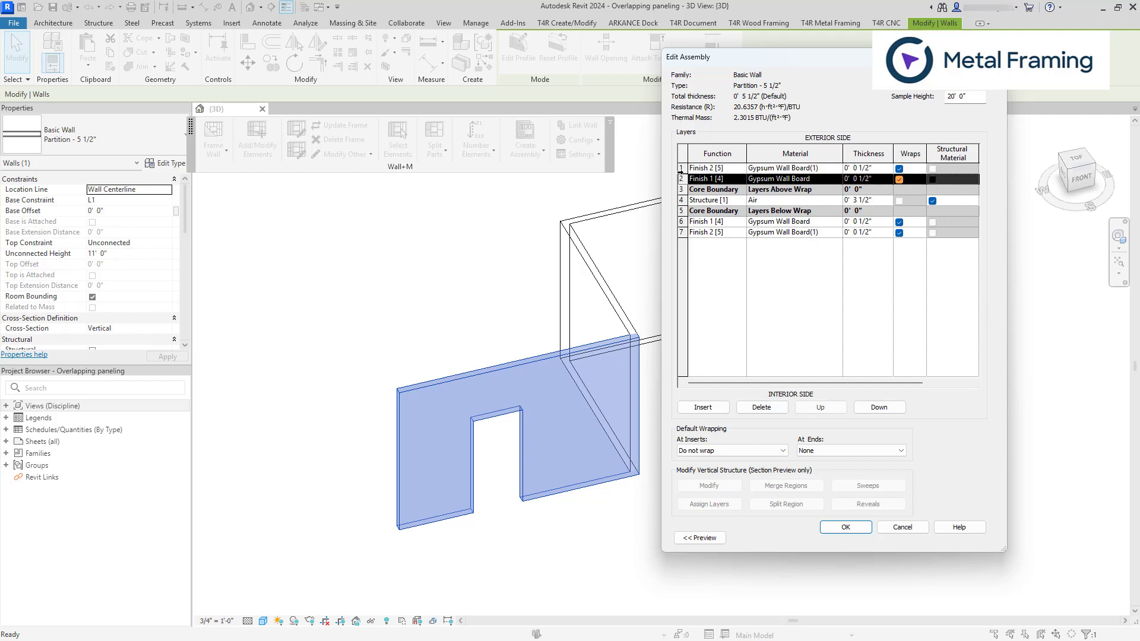
{"action": "left_click", "coordinate": [683, 221]}
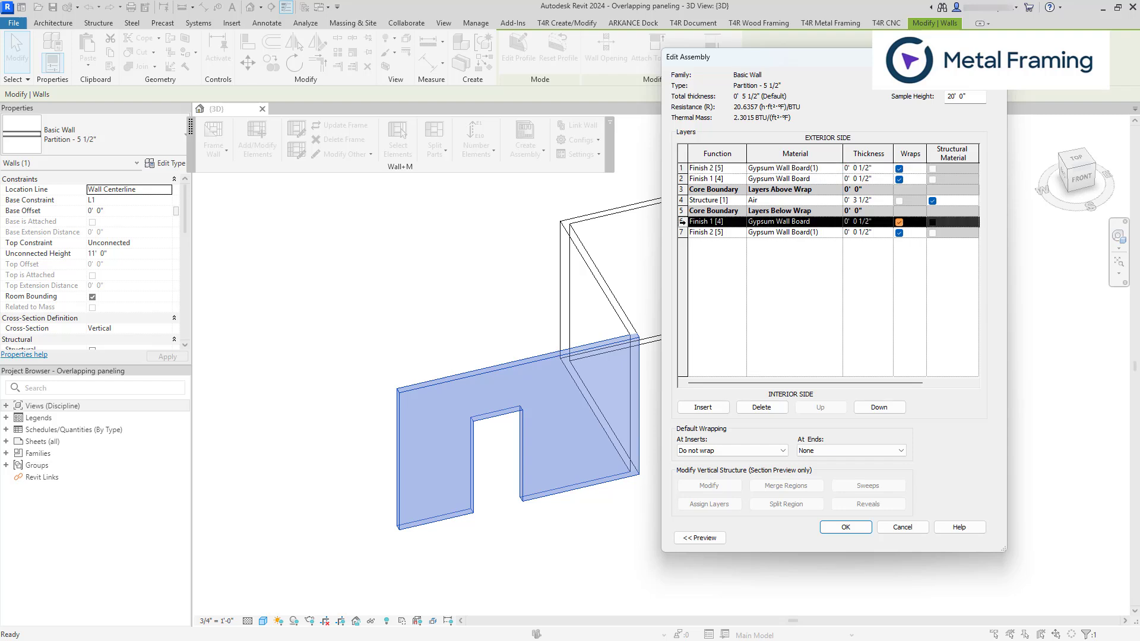
{"action": "left_click", "coordinate": [682, 232]}
{"action": "left_click", "coordinate": [683, 221]}
{"action": "left_click", "coordinate": [682, 179]}
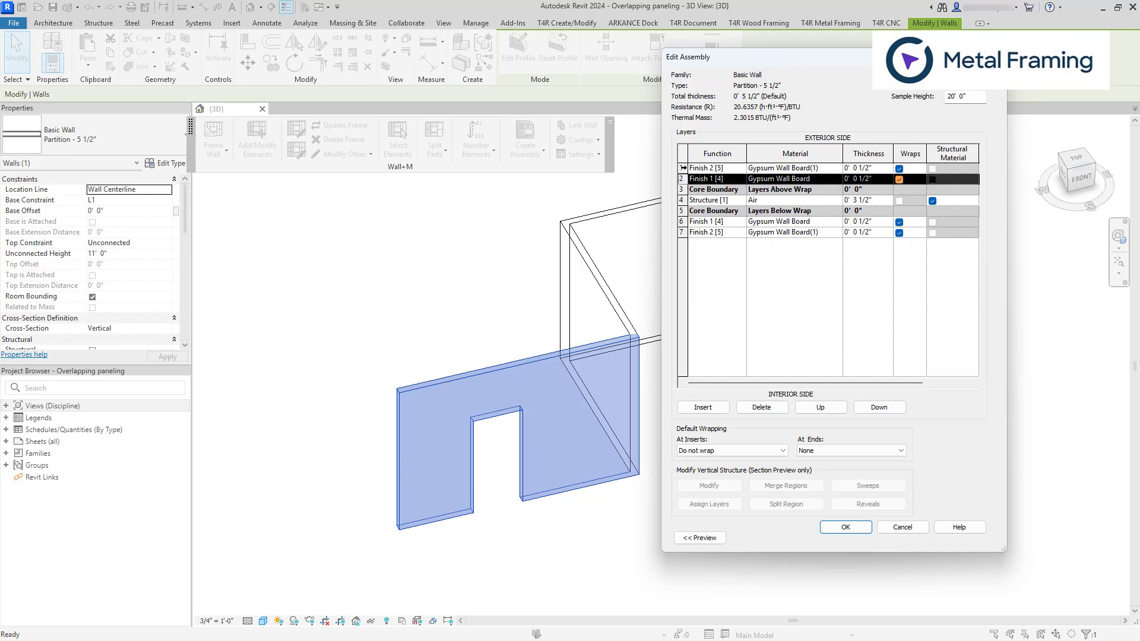
Step: Accept Edit Assembly and Type Properties unchanged and deselect the wall
{"action": "left_click", "coordinate": [845, 528]}
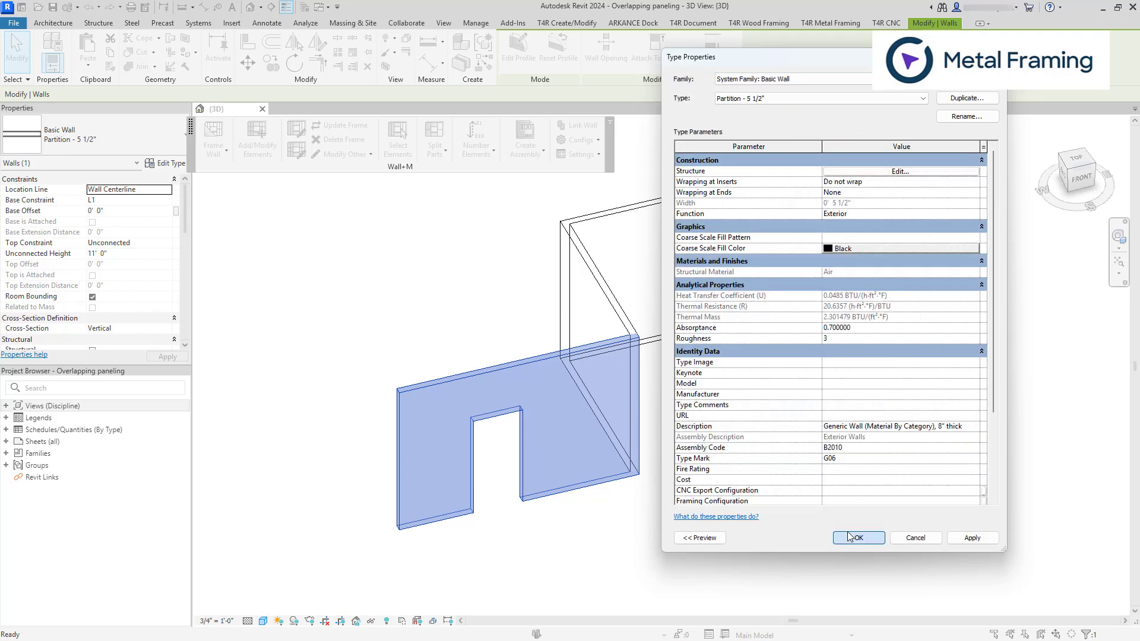
{"action": "left_click", "coordinate": [855, 538]}
{"action": "left_click", "coordinate": [850, 537]}
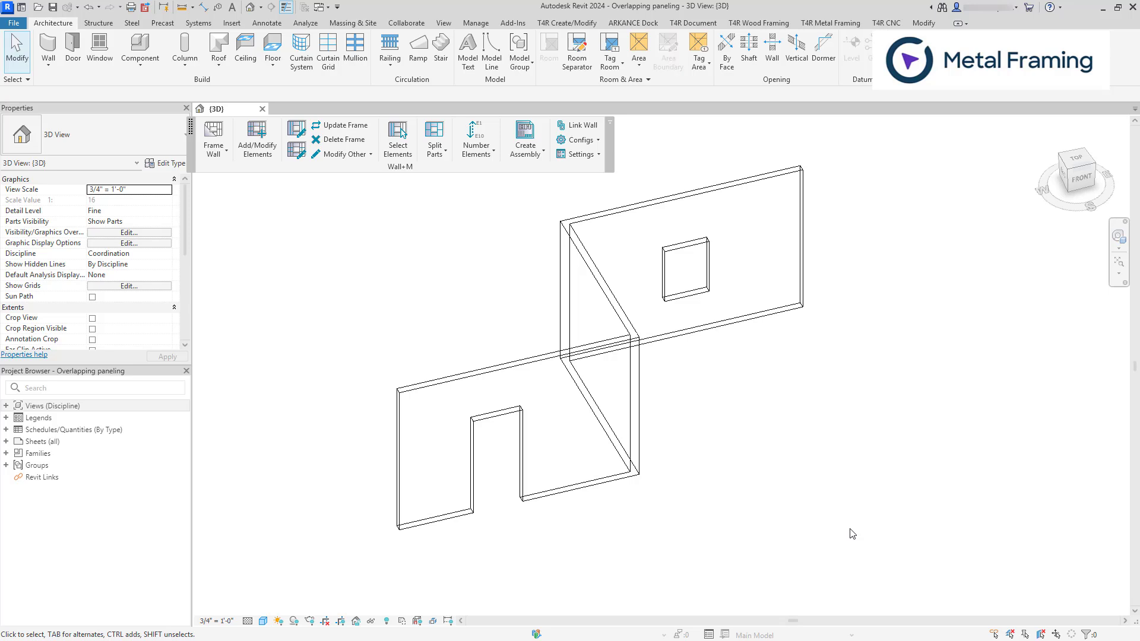
Step: Select the door-opening wall, glance at the Configs options, and open Link Wall
{"action": "left_click", "coordinate": [512, 363]}
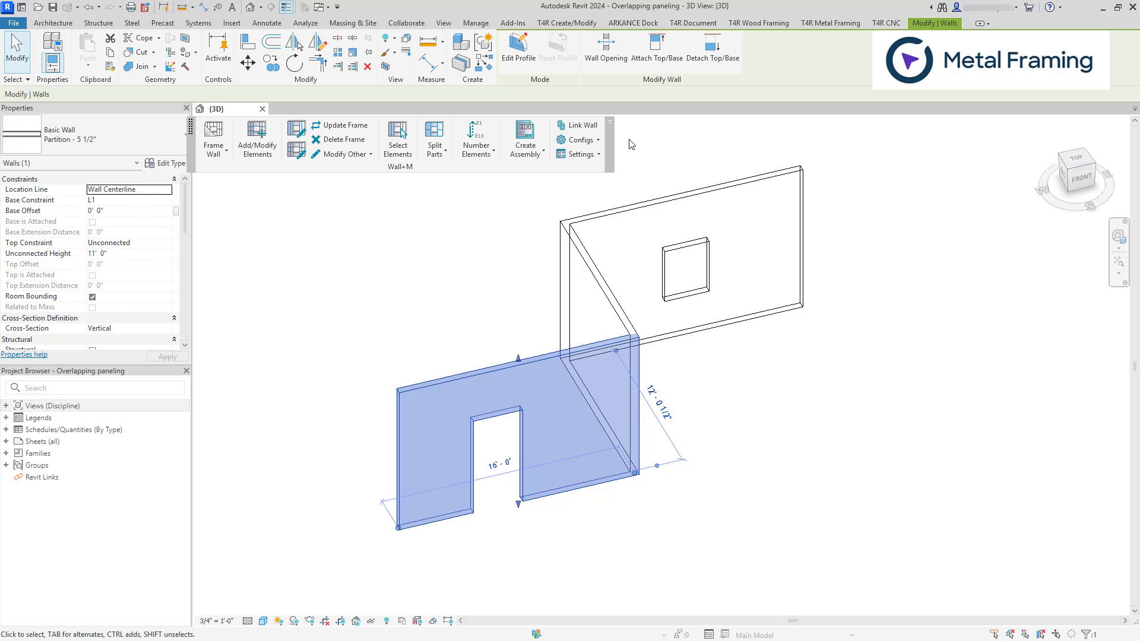
{"action": "left_click", "coordinate": [591, 142]}
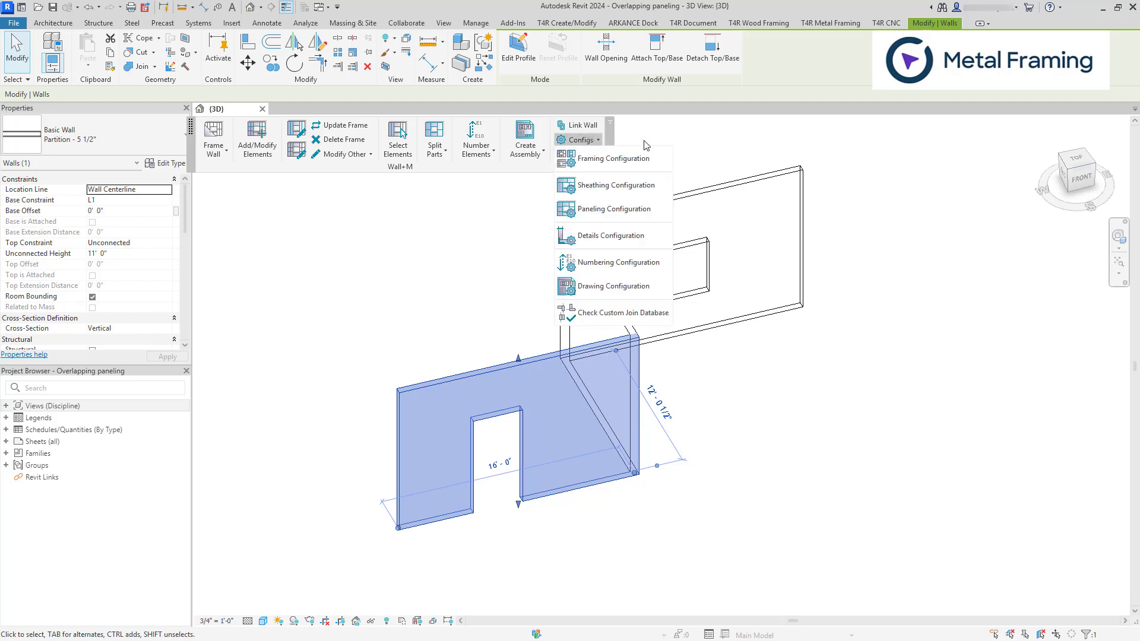
{"action": "left_click", "coordinate": [686, 140]}
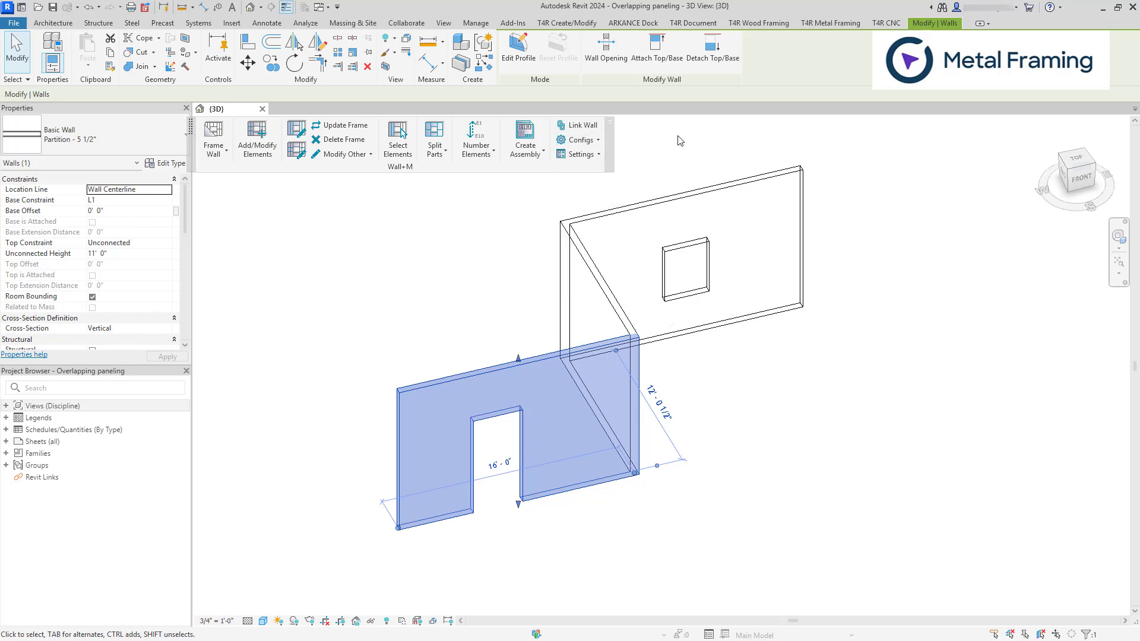
{"action": "left_click", "coordinate": [583, 125]}
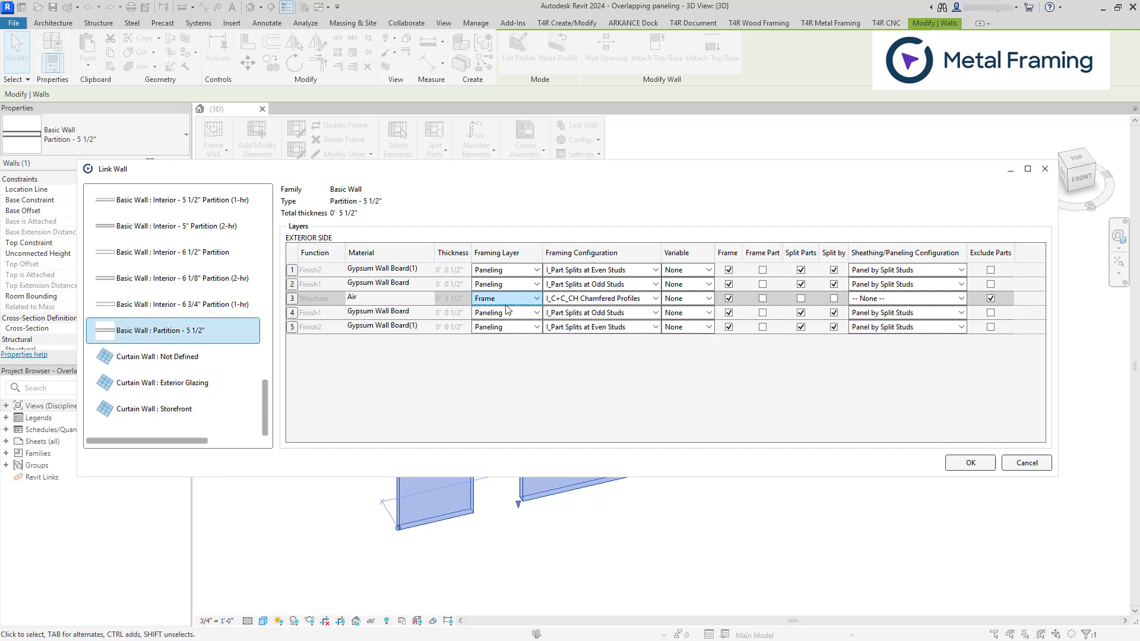
{"action": "left_click", "coordinate": [595, 300]}
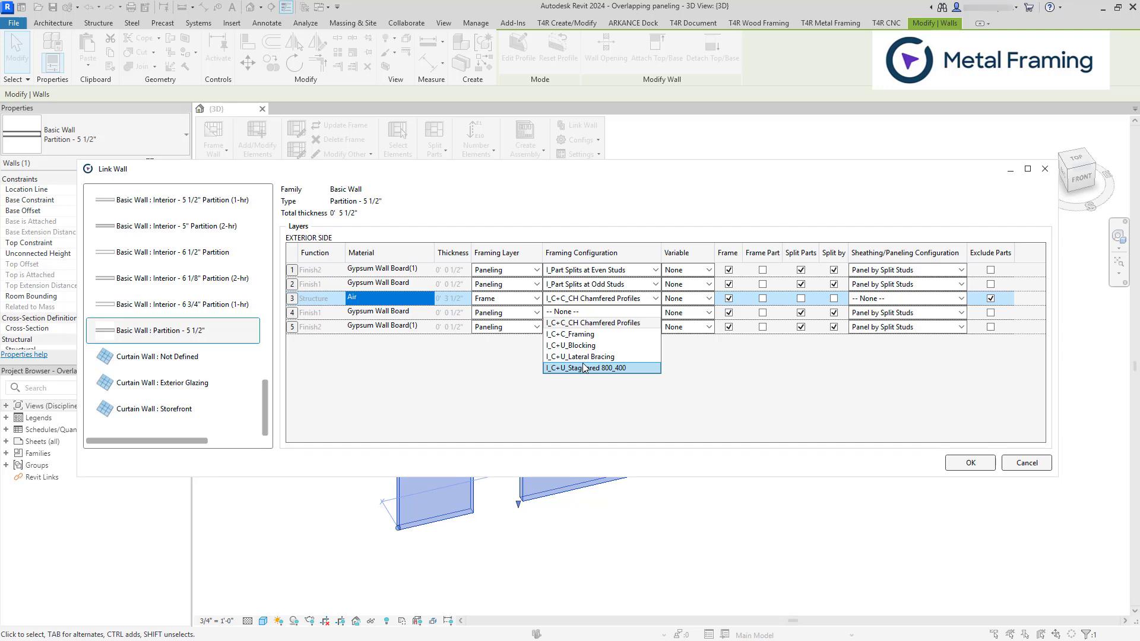
{"action": "left_click", "coordinate": [704, 403]}
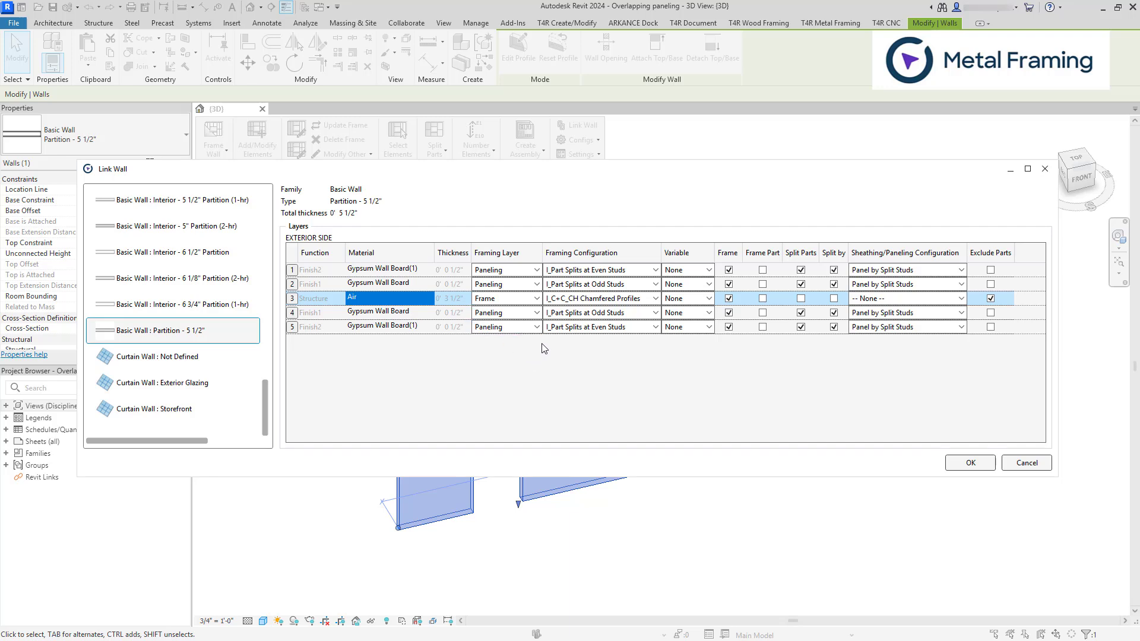
Step: Try row 5 as a Secondary Frame layer with configuration None
{"action": "left_click", "coordinate": [570, 327]}
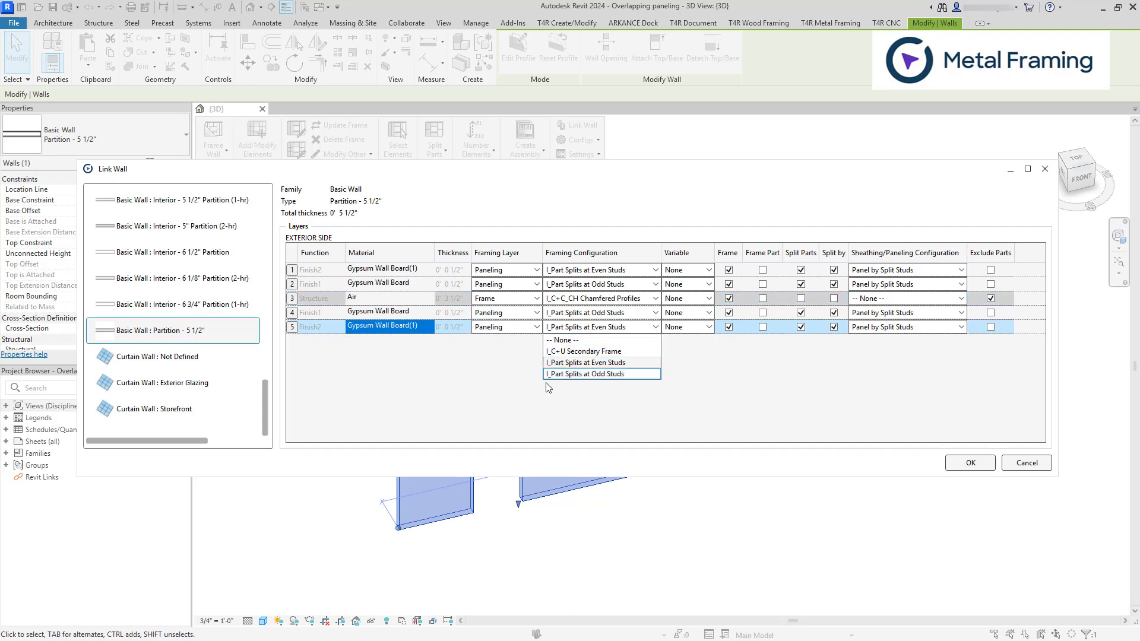
{"action": "left_click", "coordinate": [518, 329]}
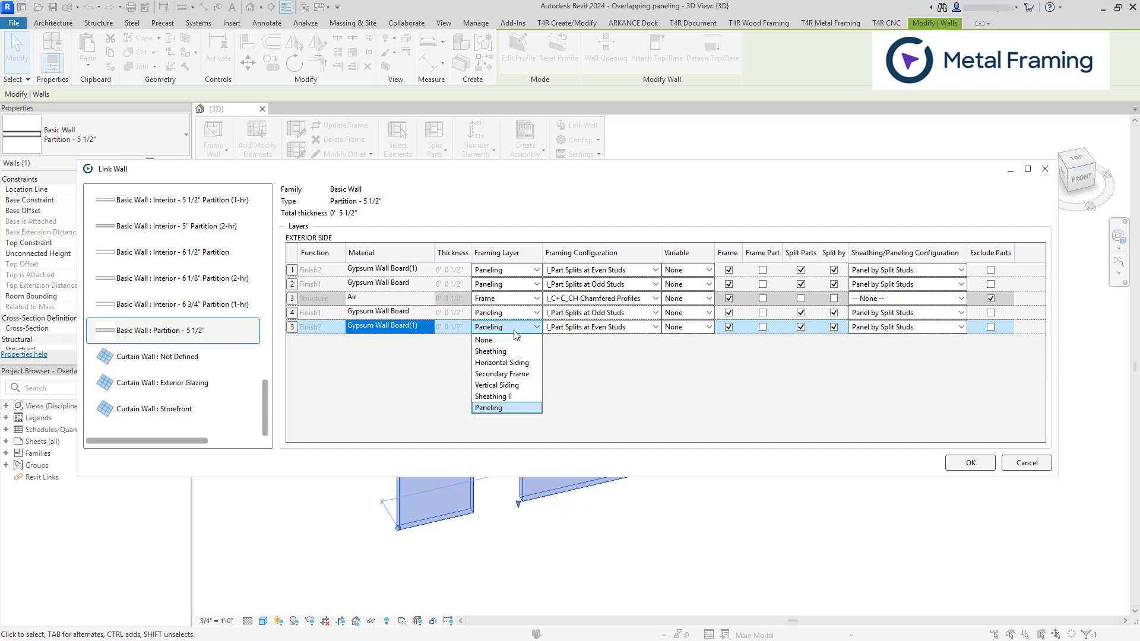
{"action": "left_click", "coordinate": [526, 375]}
{"action": "left_click", "coordinate": [578, 327]}
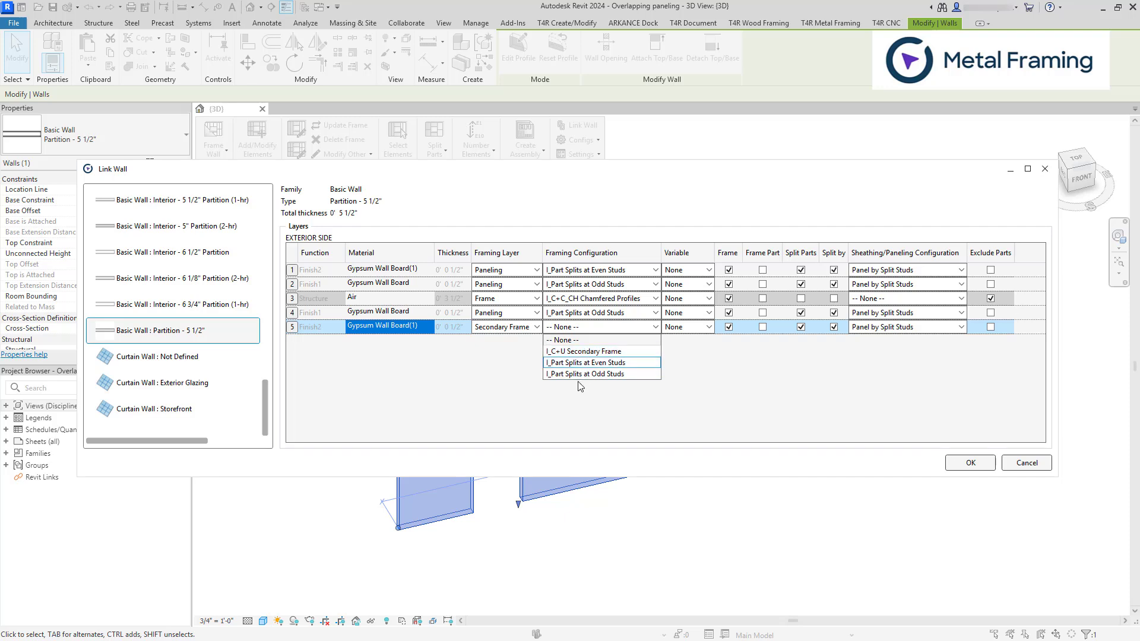
{"action": "left_click", "coordinate": [501, 354]}
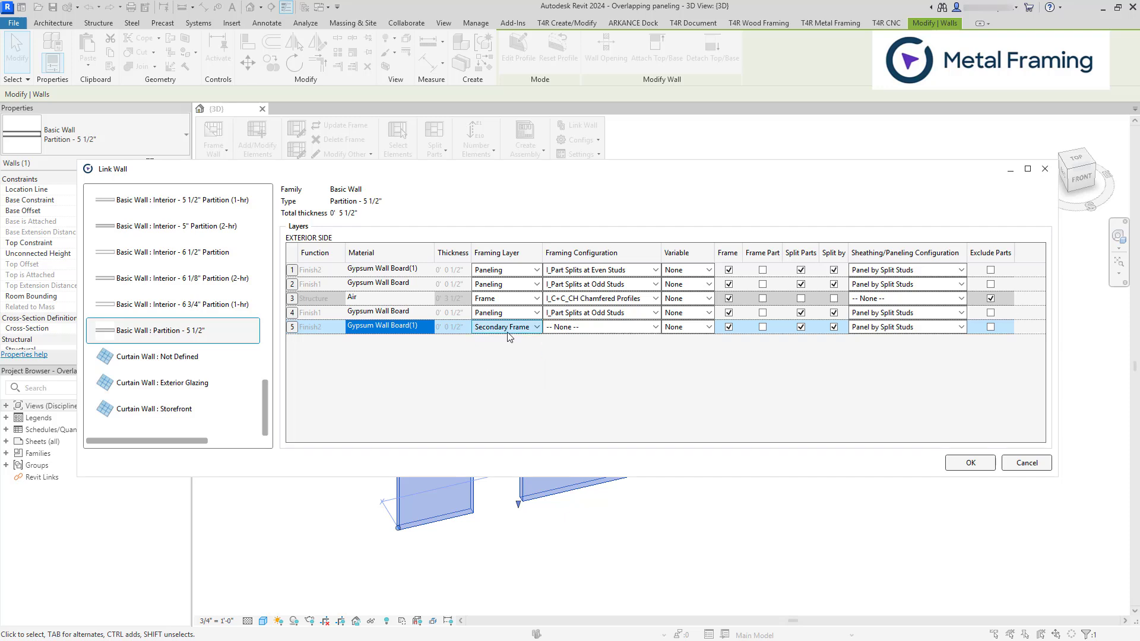
Step: Switch row 5 Finish2 to Paneling with I_Part Splits at Even Studs
{"action": "left_click", "coordinate": [507, 328]}
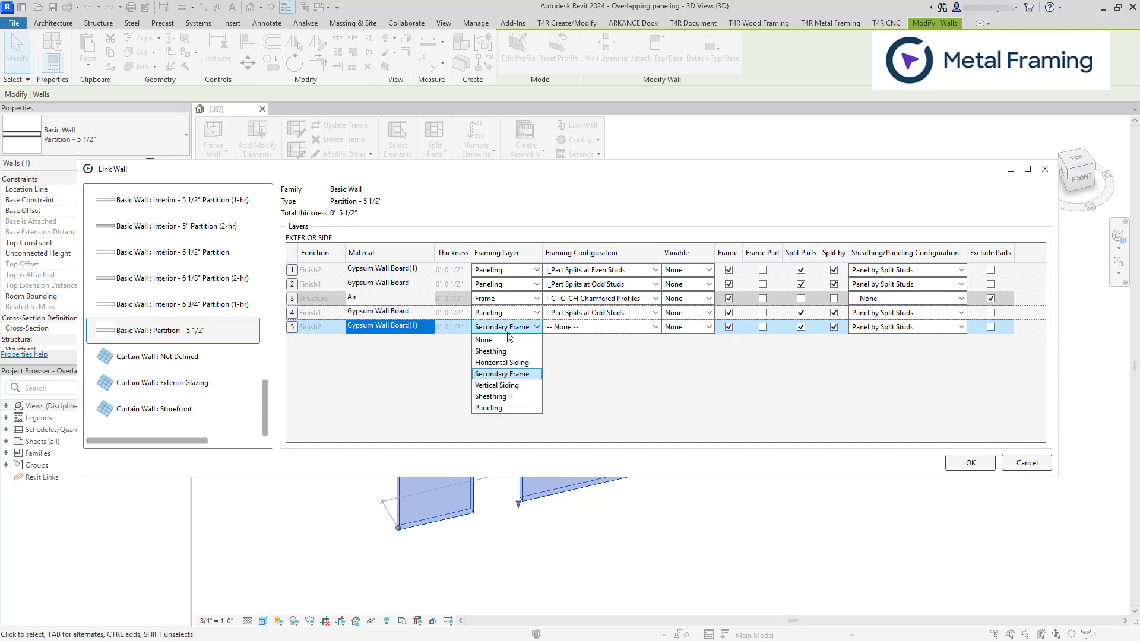
{"action": "left_click", "coordinate": [502, 407]}
{"action": "left_click", "coordinate": [585, 327]}
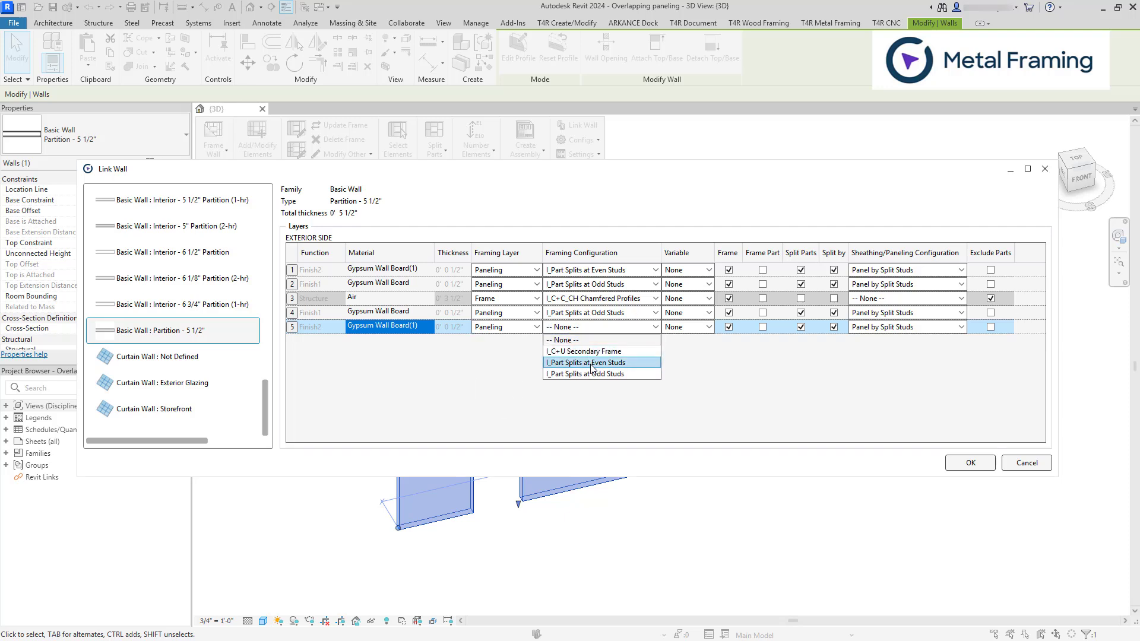
{"action": "left_click", "coordinate": [592, 363]}
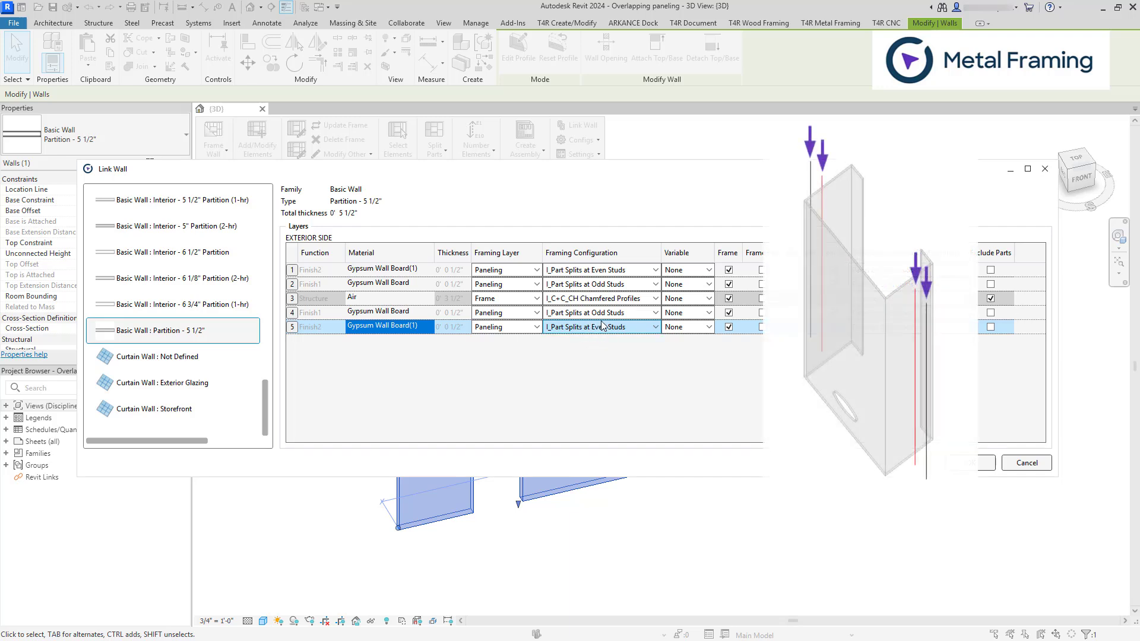
{"action": "left_click", "coordinate": [314, 298]}
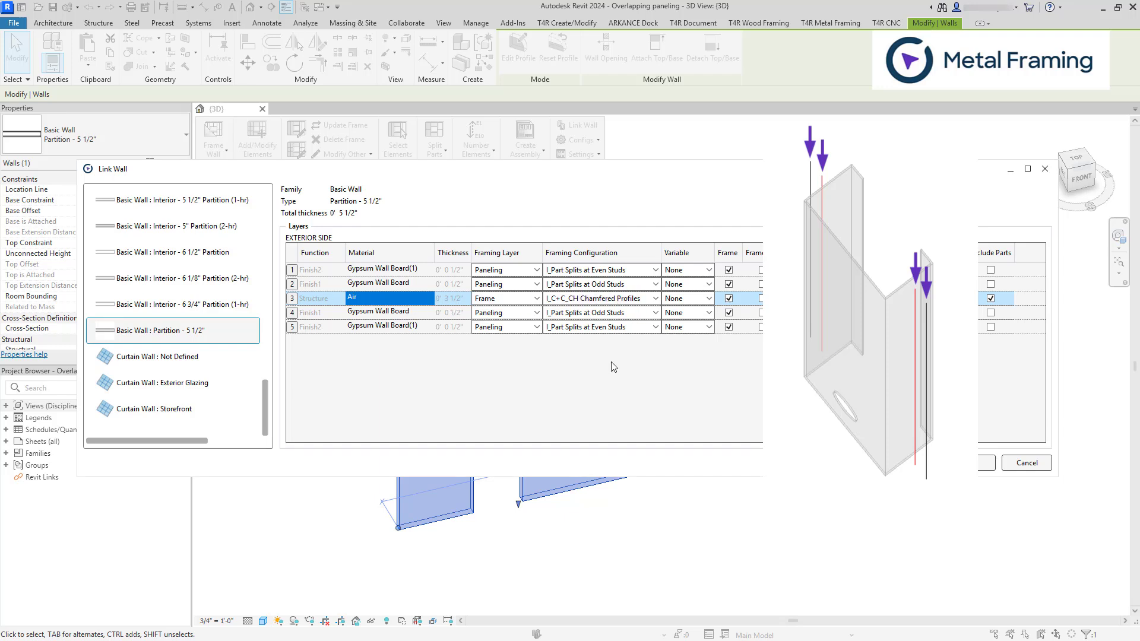
{"action": "left_click", "coordinate": [319, 326]}
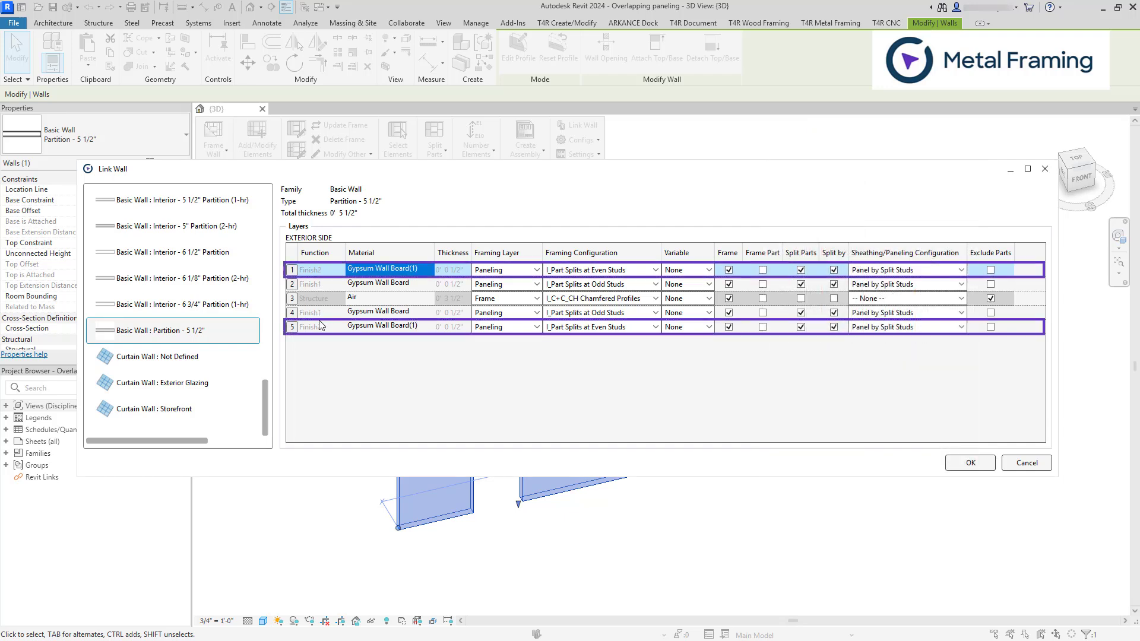
{"action": "left_click", "coordinate": [320, 274]}
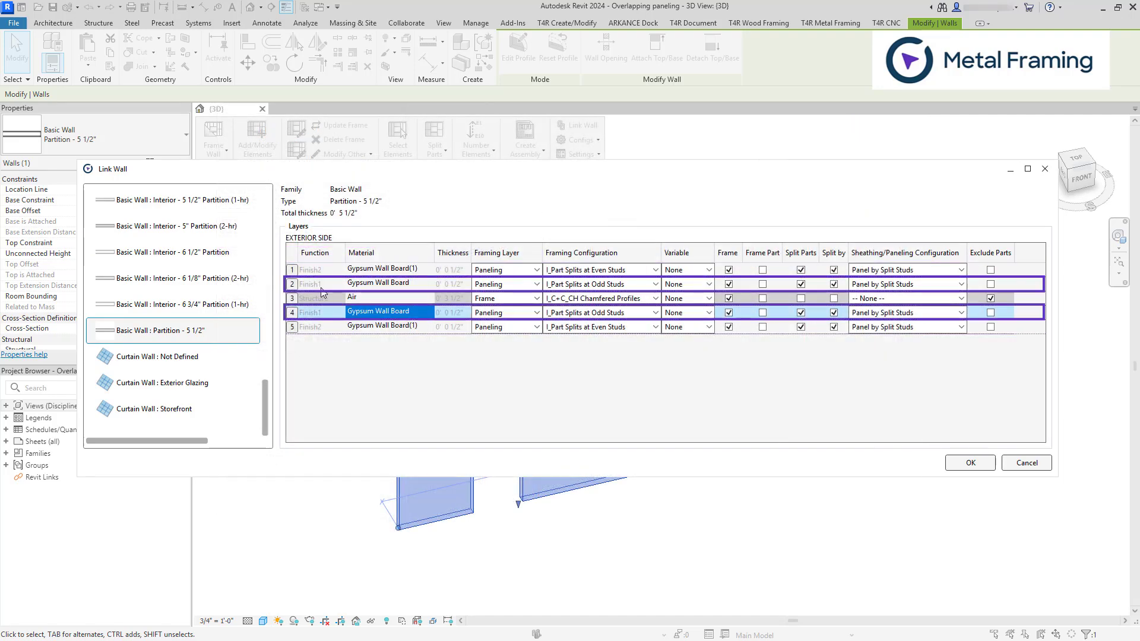
{"action": "left_click", "coordinate": [326, 314]}
{"action": "left_click", "coordinate": [321, 299]}
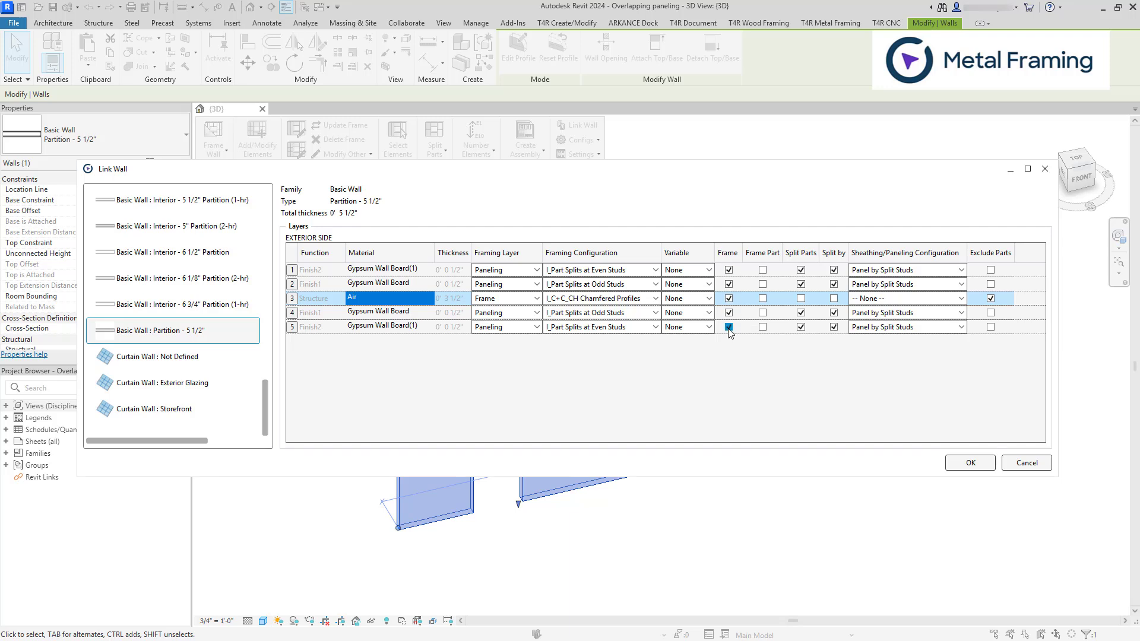
Step: Turn on Frame for row 5 and set Split Parts and Exclude Parts on row 1
{"action": "left_click", "coordinate": [729, 326]}
{"action": "left_click", "coordinate": [800, 271]}
{"action": "left_click", "coordinate": [317, 275]}
{"action": "left_click", "coordinate": [327, 285]}
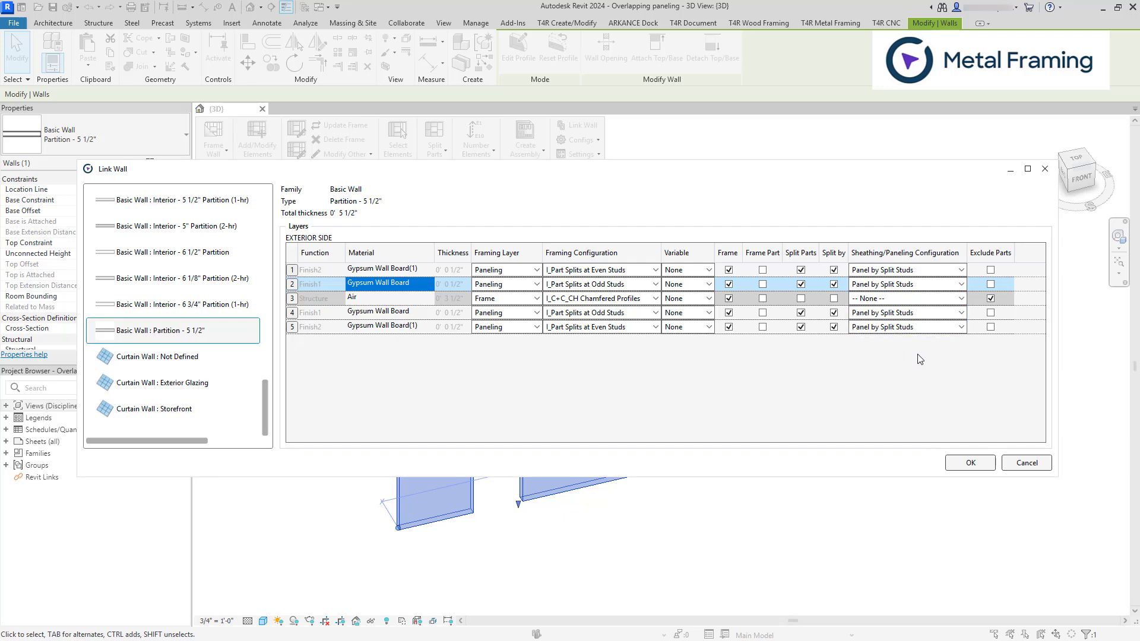
{"action": "left_click", "coordinate": [991, 271]}
Step: Keep the Air layer's sheathing at None and apply the Link Wall settings
{"action": "left_click", "coordinate": [365, 303]}
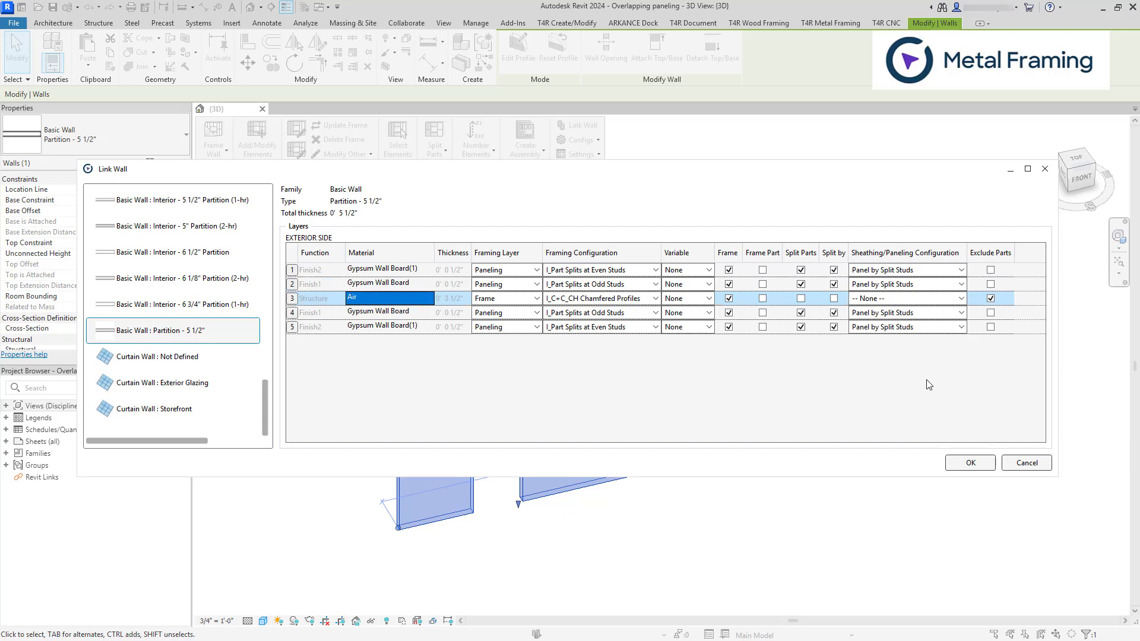
{"action": "left_click", "coordinate": [880, 299]}
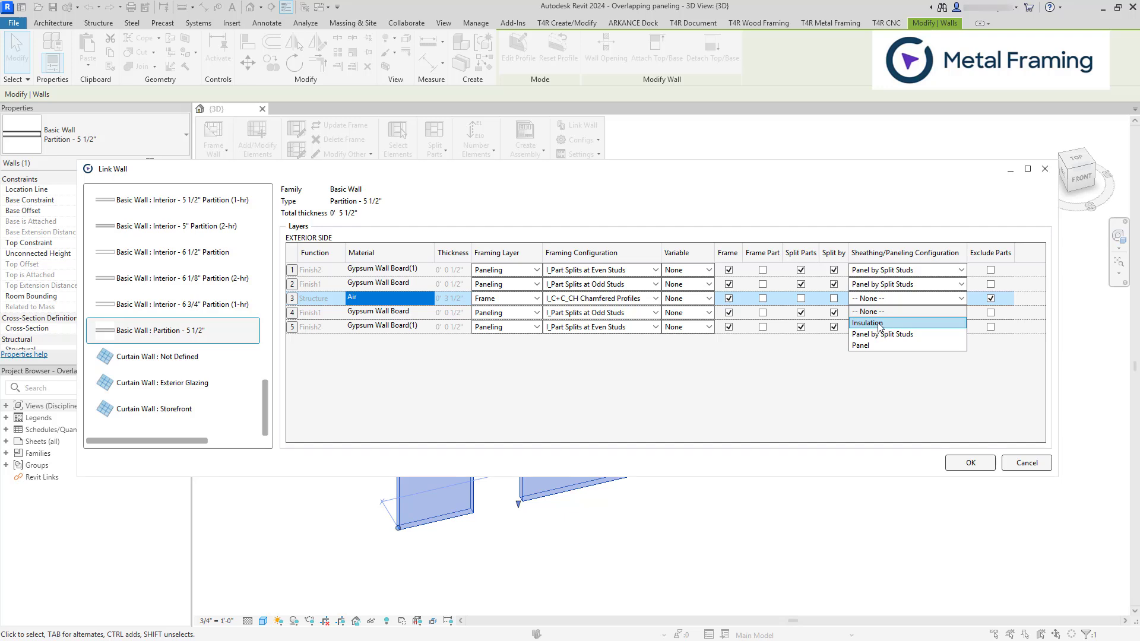
{"action": "left_click", "coordinate": [873, 312]}
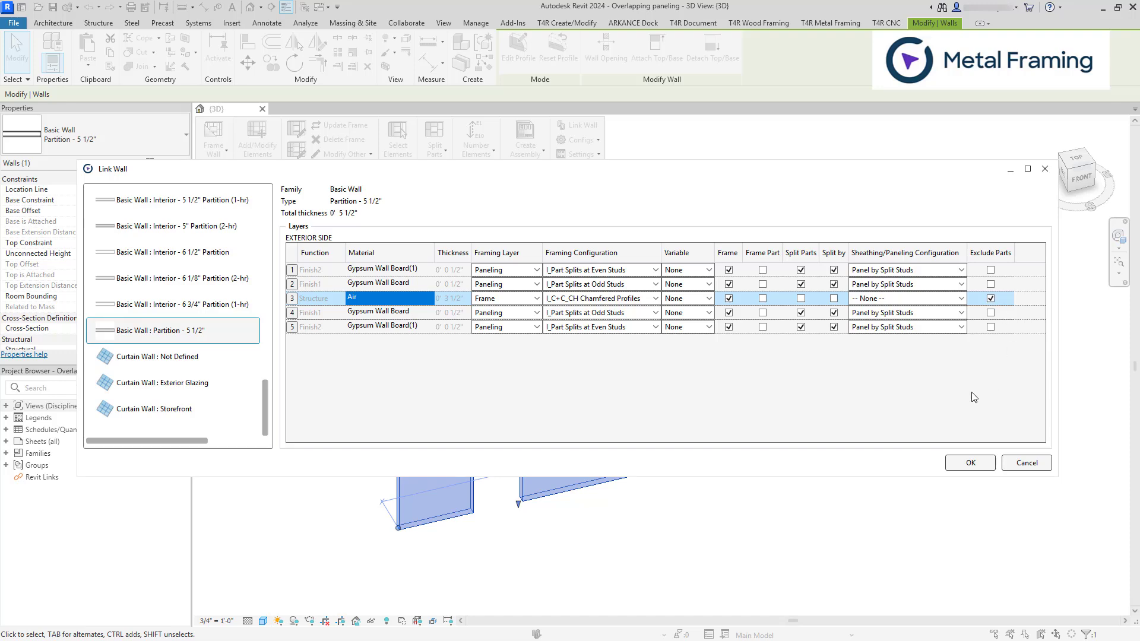
{"action": "left_click", "coordinate": [974, 462]}
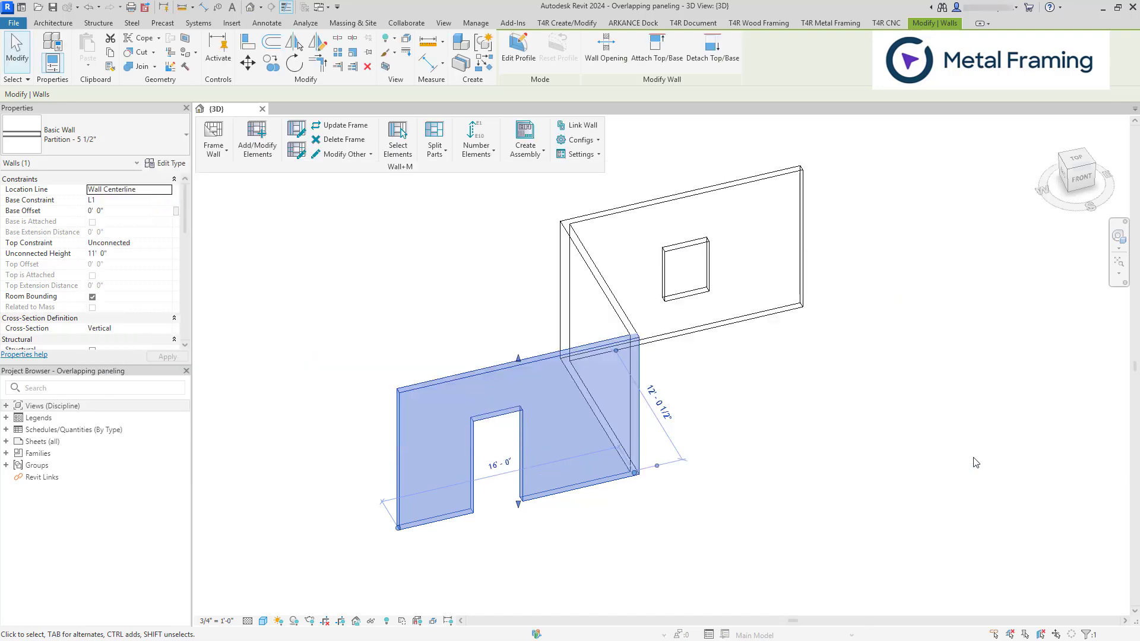
Step: Crossing-select the three walls and run Frame Wall to generate steel stud framing
{"action": "key", "text": "Escape"}
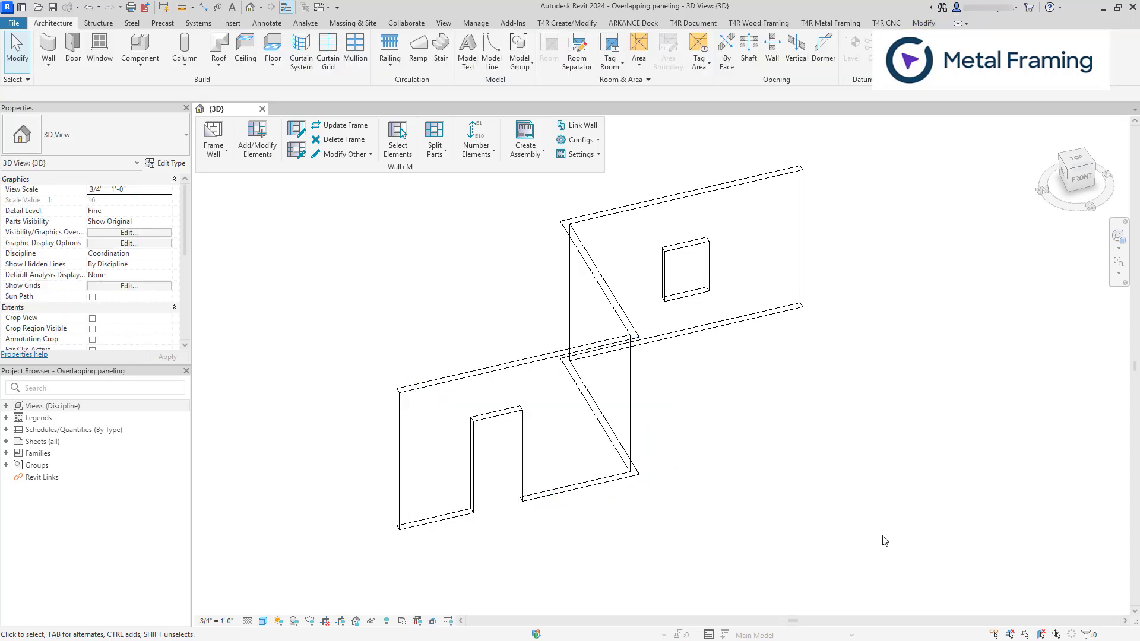
{"action": "left_click_drag", "start_coordinate": [884, 541], "coordinate": [420, 230]}
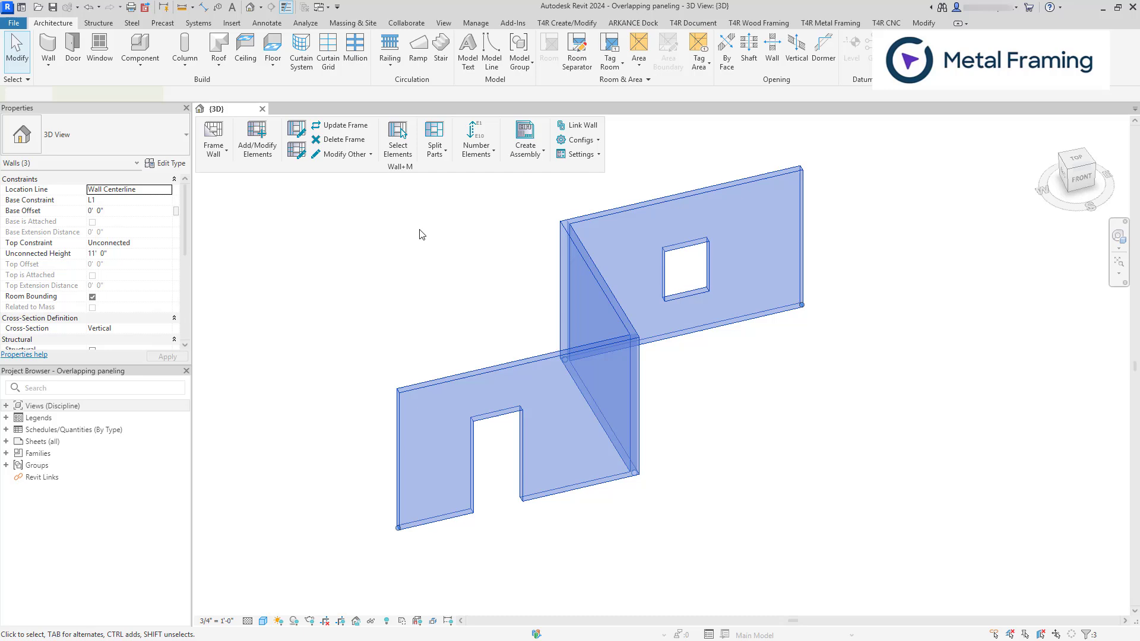
{"action": "left_click", "coordinate": [209, 131]}
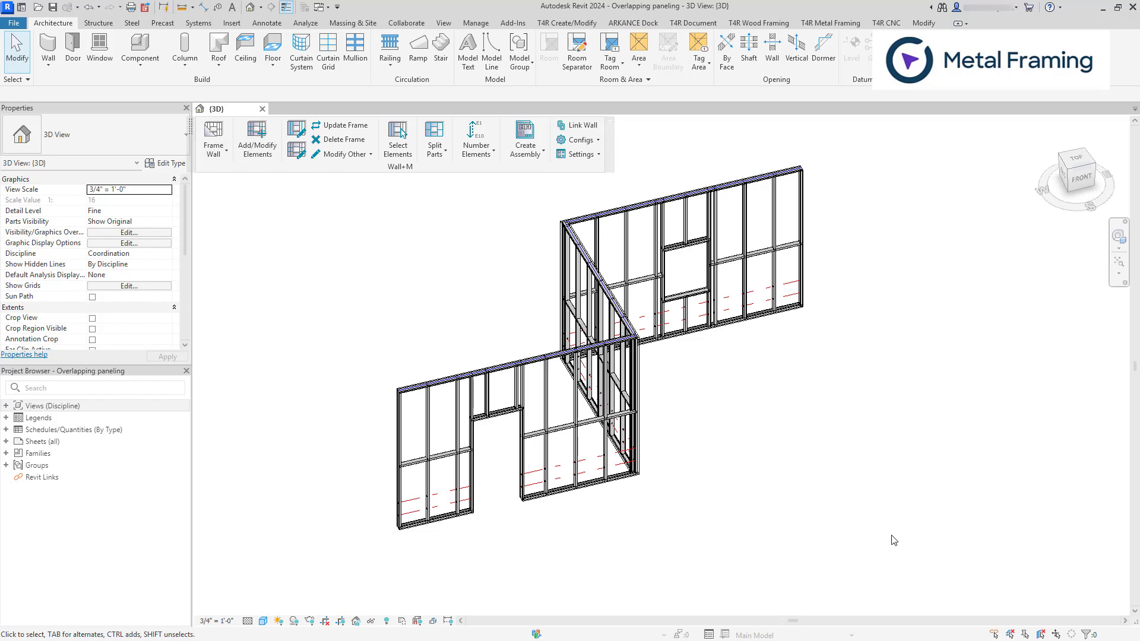
Step: Select all the framing and run Frame Wall > Add Secondary Frame
{"action": "left_click_drag", "start_coordinate": [894, 543], "coordinate": [347, 173]}
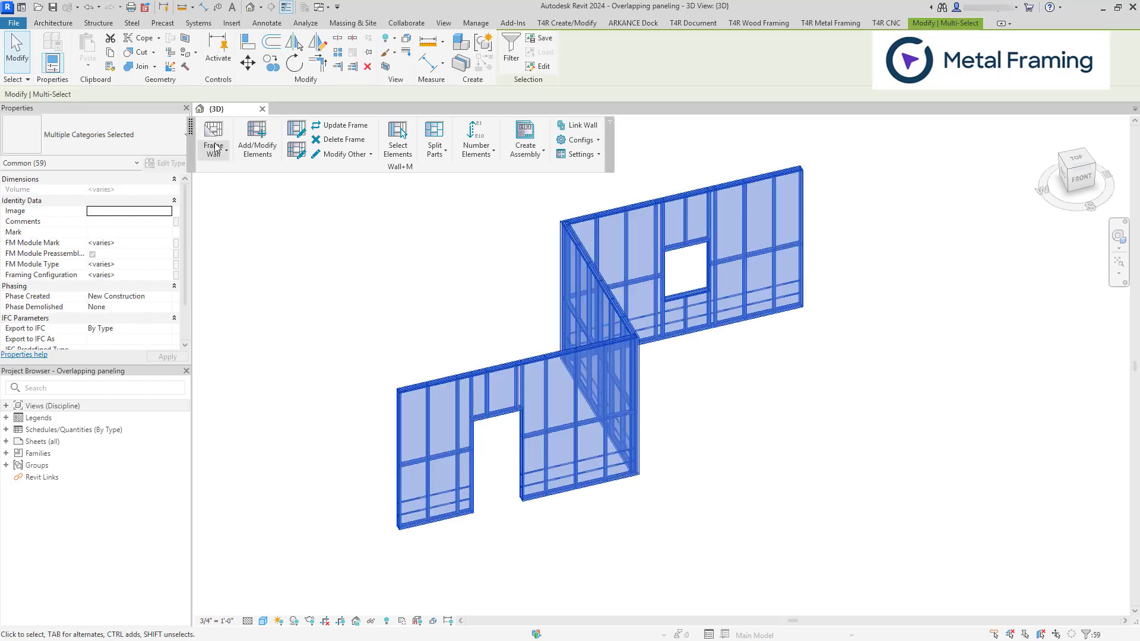
{"action": "left_click", "coordinate": [214, 150]}
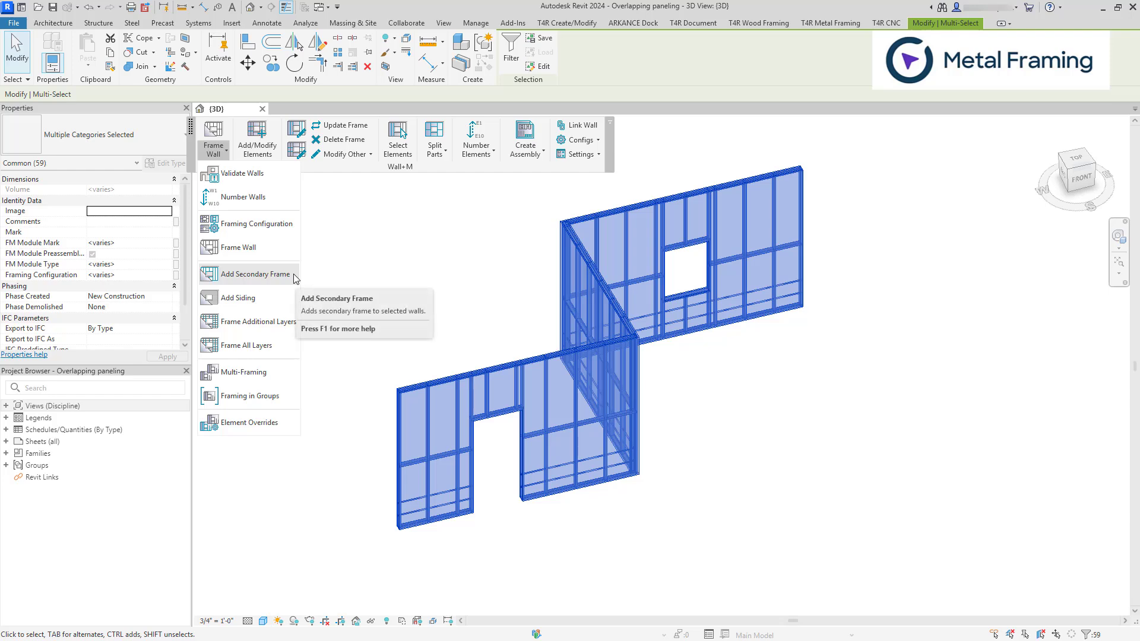
{"action": "left_click", "coordinate": [256, 273]}
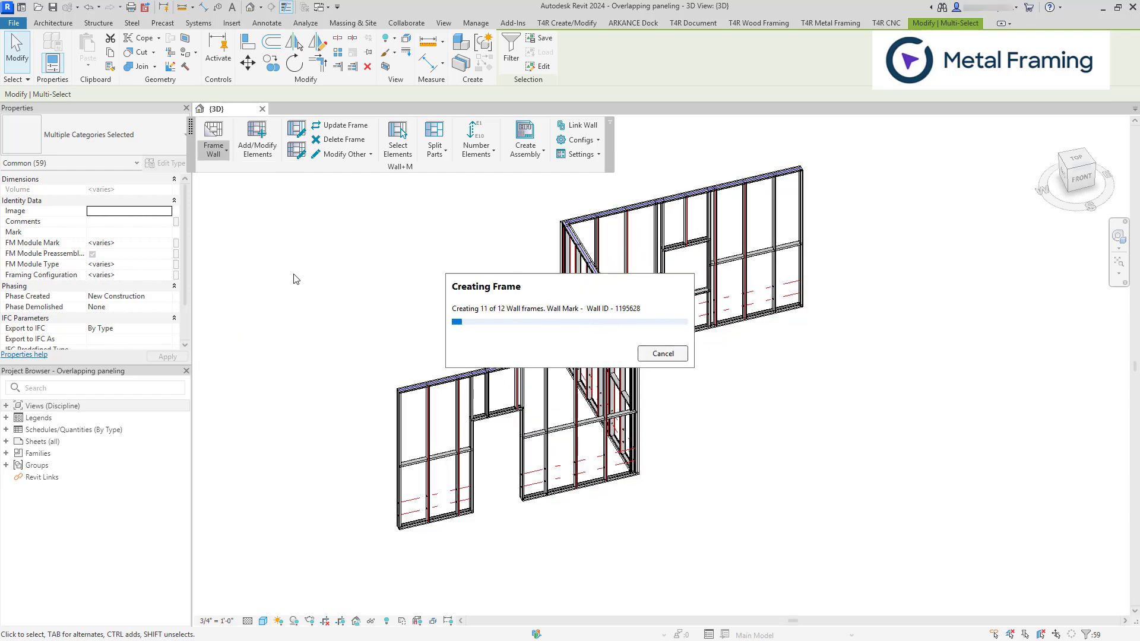
Step: Zoom in and inspect the split-part studs along the top track, then deselect
{"action": "scroll", "coordinate": [466, 307], "scroll_direction": "up", "scroll_amount": 10}
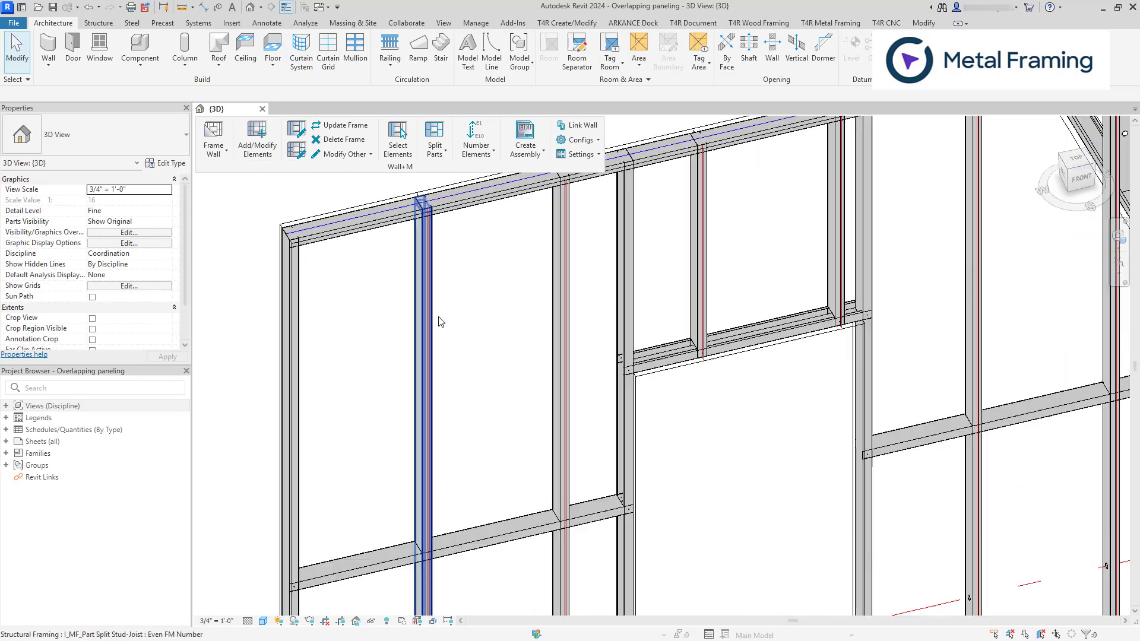
{"action": "scroll", "coordinate": [438, 300], "scroll_direction": "up", "scroll_amount": 5}
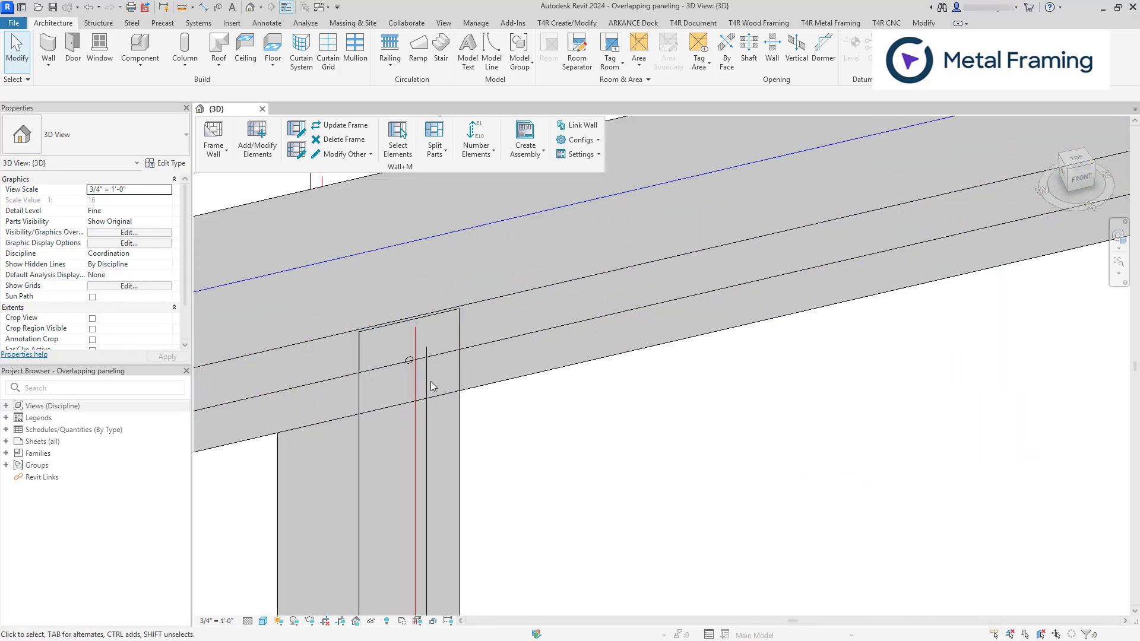
{"action": "left_click", "coordinate": [431, 407]}
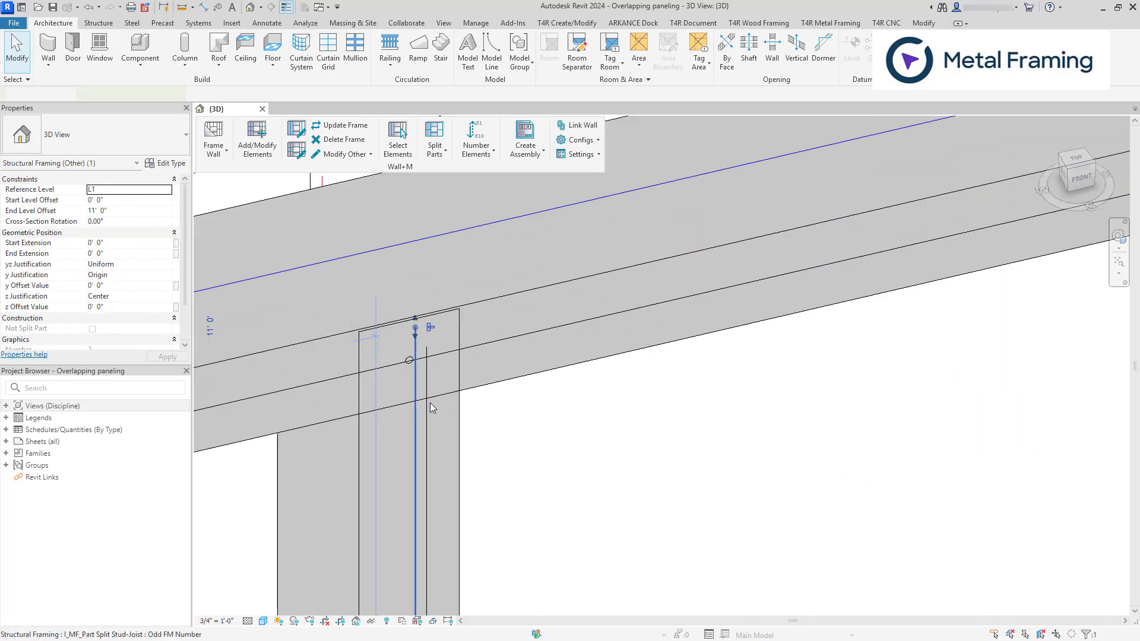
{"action": "middle_click_drag", "start_coordinate": [383, 232], "coordinate": [437, 395]}
{"action": "scroll", "coordinate": [365, 335], "scroll_direction": "down", "scroll_amount": 5}
{"action": "scroll", "coordinate": [369, 336], "scroll_direction": "up", "scroll_amount": 5}
{"action": "scroll", "coordinate": [598, 349], "scroll_direction": "down", "scroll_amount": 3}
{"action": "left_click", "coordinate": [606, 438]}
{"action": "middle_click_drag", "start_coordinate": [547, 430], "coordinate": [618, 358]}
{"action": "scroll", "coordinate": [636, 265], "scroll_direction": "down", "scroll_amount": 6}
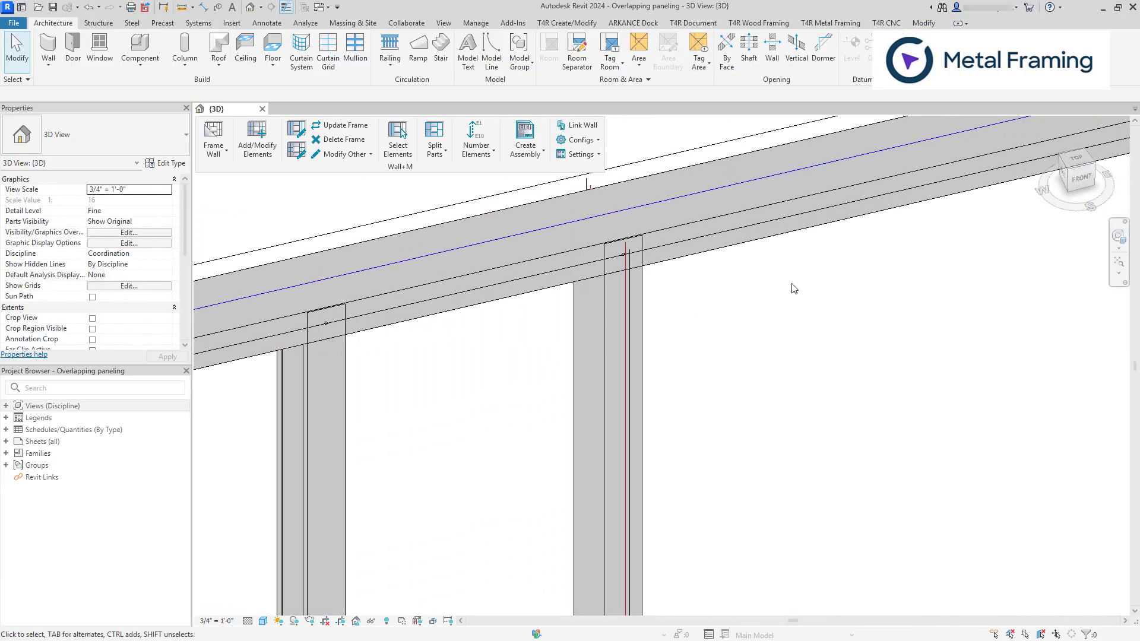
{"action": "scroll", "coordinate": [629, 229], "scroll_direction": "down", "scroll_amount": 4}
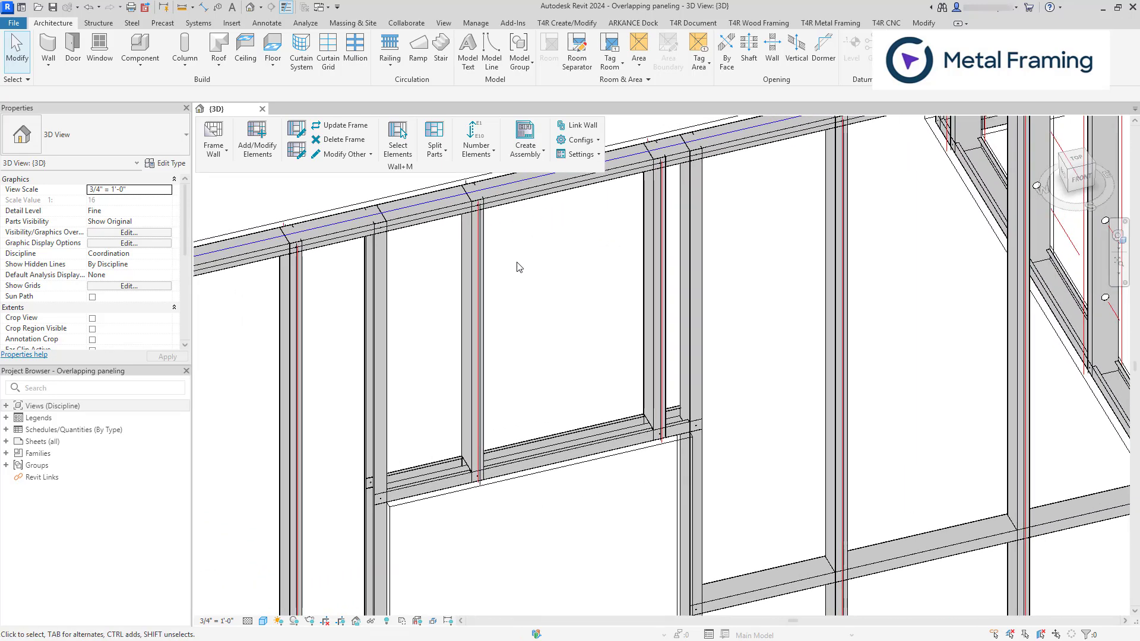
{"action": "scroll", "coordinate": [521, 359], "scroll_direction": "up", "scroll_amount": 3}
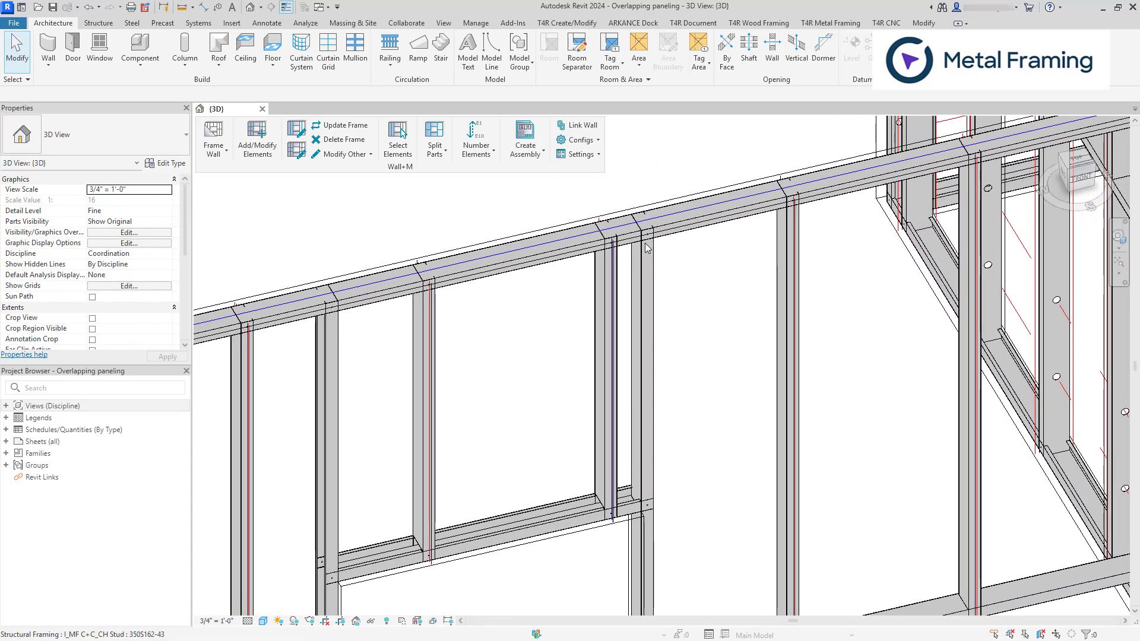
{"action": "scroll", "coordinate": [537, 326], "scroll_direction": "up", "scroll_amount": 6}
{"action": "scroll", "coordinate": [500, 347], "scroll_direction": "down", "scroll_amount": 2}
{"action": "left_click", "coordinate": [500, 347]}
{"action": "scroll", "coordinate": [499, 346], "scroll_direction": "down", "scroll_amount": 2}
{"action": "scroll", "coordinate": [588, 351], "scroll_direction": "down", "scroll_amount": 3}
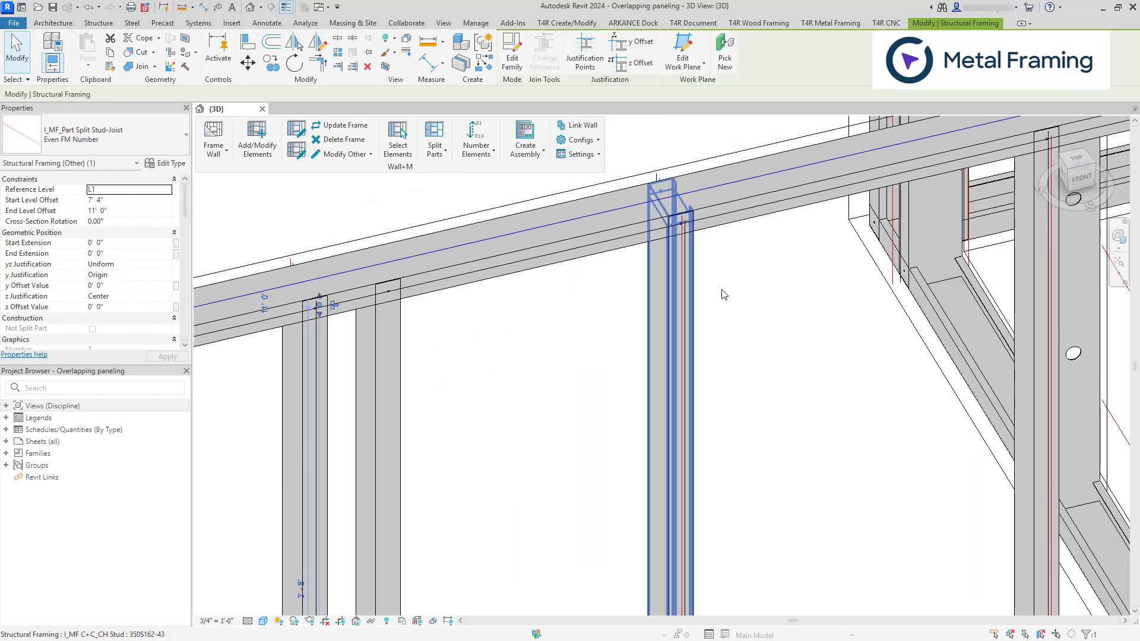
{"action": "scroll", "coordinate": [741, 339], "scroll_direction": "up", "scroll_amount": 4}
{"action": "scroll", "coordinate": [667, 308], "scroll_direction": "down", "scroll_amount": 6}
{"action": "key", "text": "Escape"}
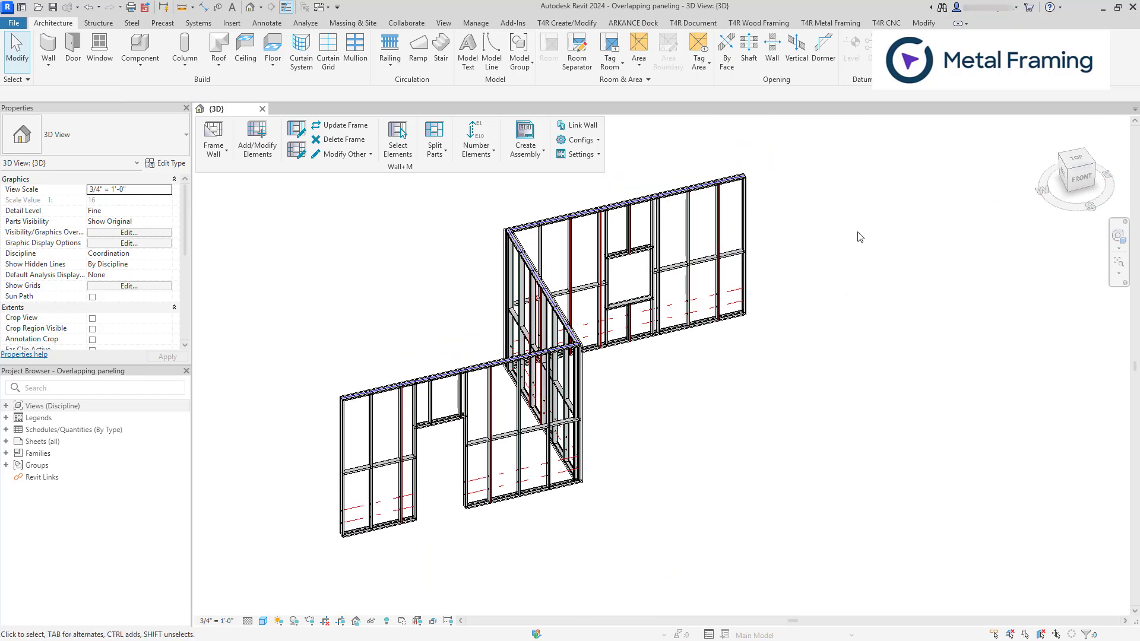
Step: Split the selected walls' gypsum into parts and set Parts Visibility to Show Parts
{"action": "left_click_drag", "start_coordinate": [847, 170], "coordinate": [270, 567]}
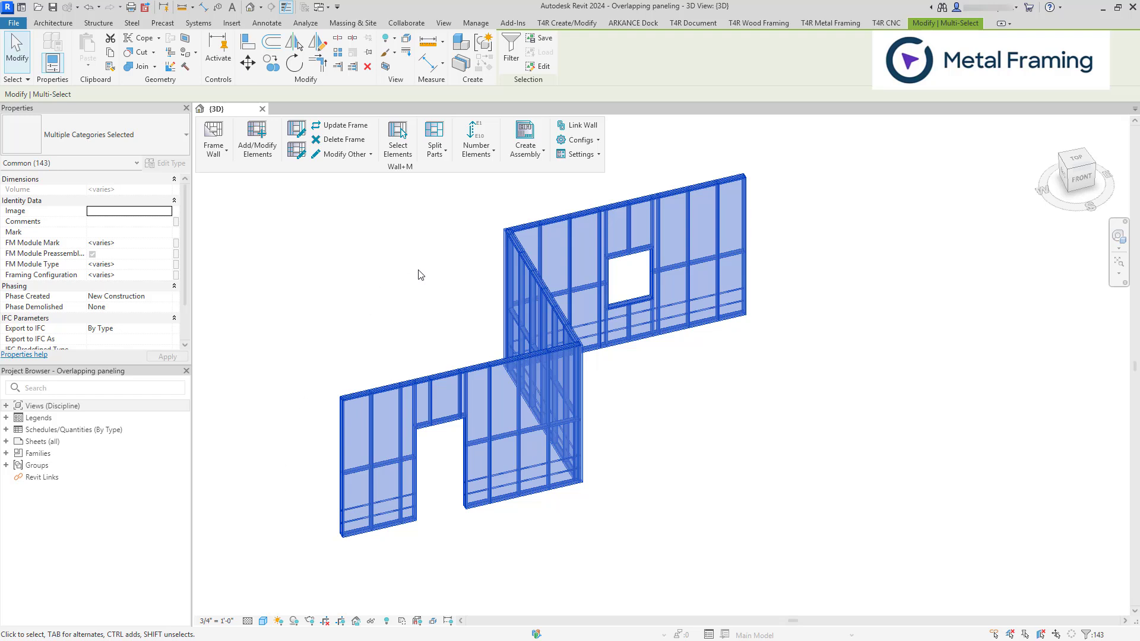
{"action": "left_click", "coordinate": [444, 132]}
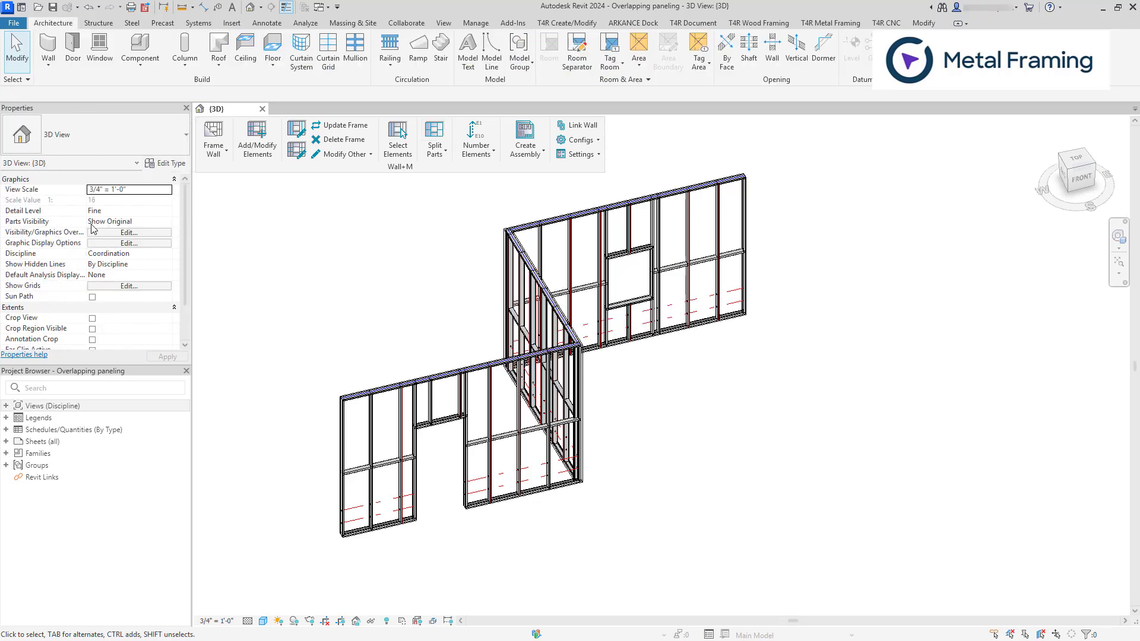
{"action": "left_click", "coordinate": [167, 221]}
{"action": "left_click", "coordinate": [167, 222]}
{"action": "left_click", "coordinate": [106, 232]}
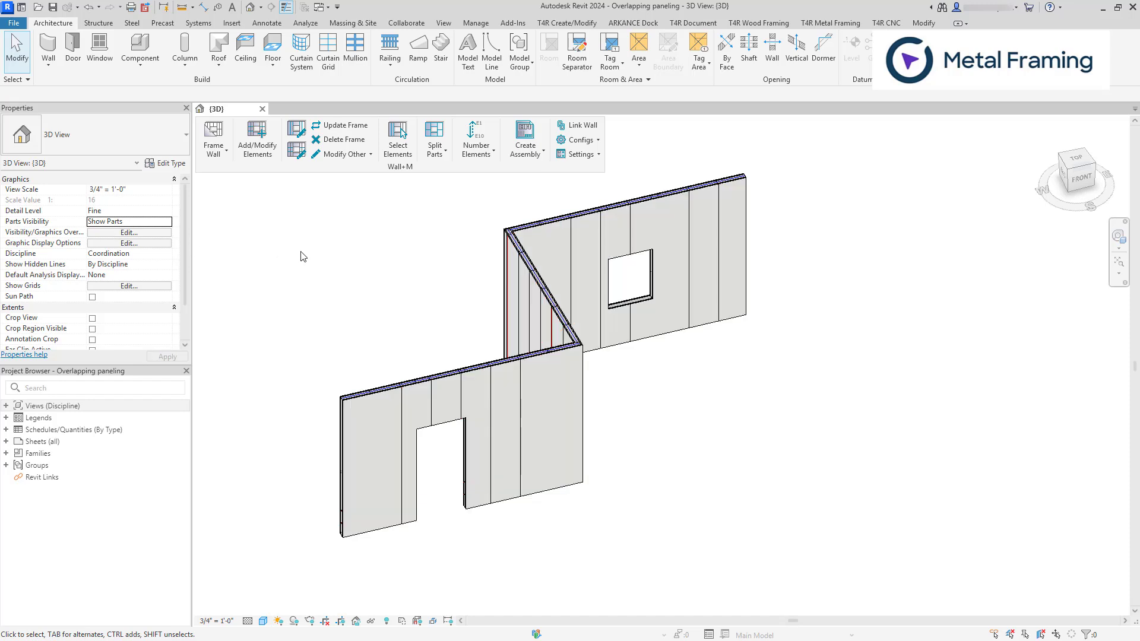
Step: Inspect the 4' 0" gypsum panel parts, including the one above the opening
{"action": "scroll", "coordinate": [309, 410], "scroll_direction": "up", "scroll_amount": 8}
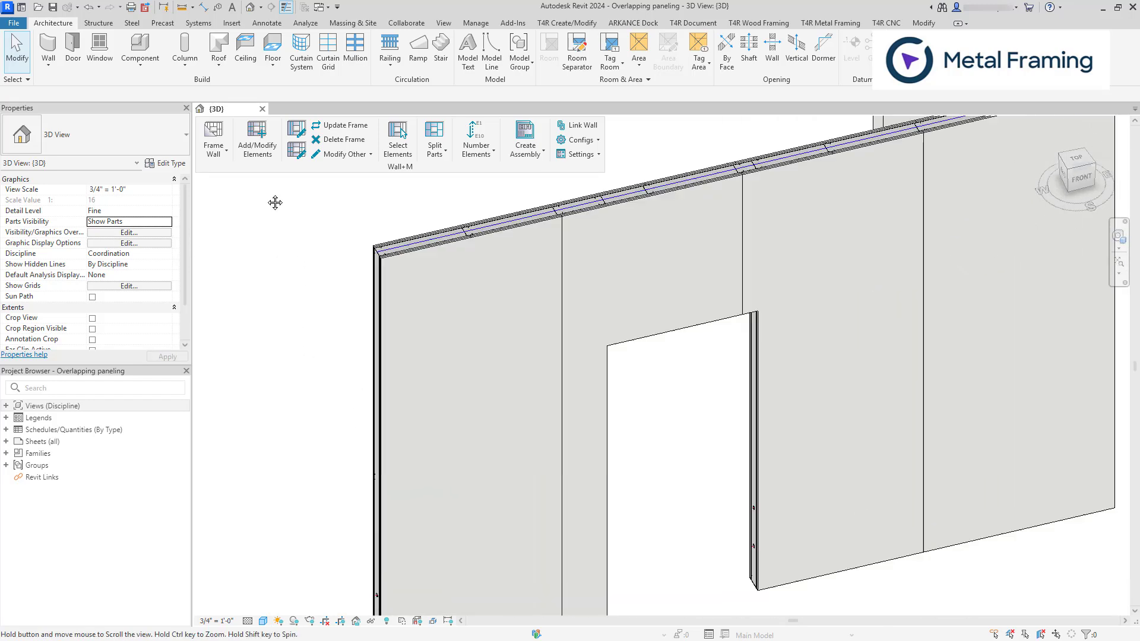
{"action": "left_click", "coordinate": [433, 258]}
{"action": "scroll", "coordinate": [448, 292], "scroll_direction": "up", "scroll_amount": 6}
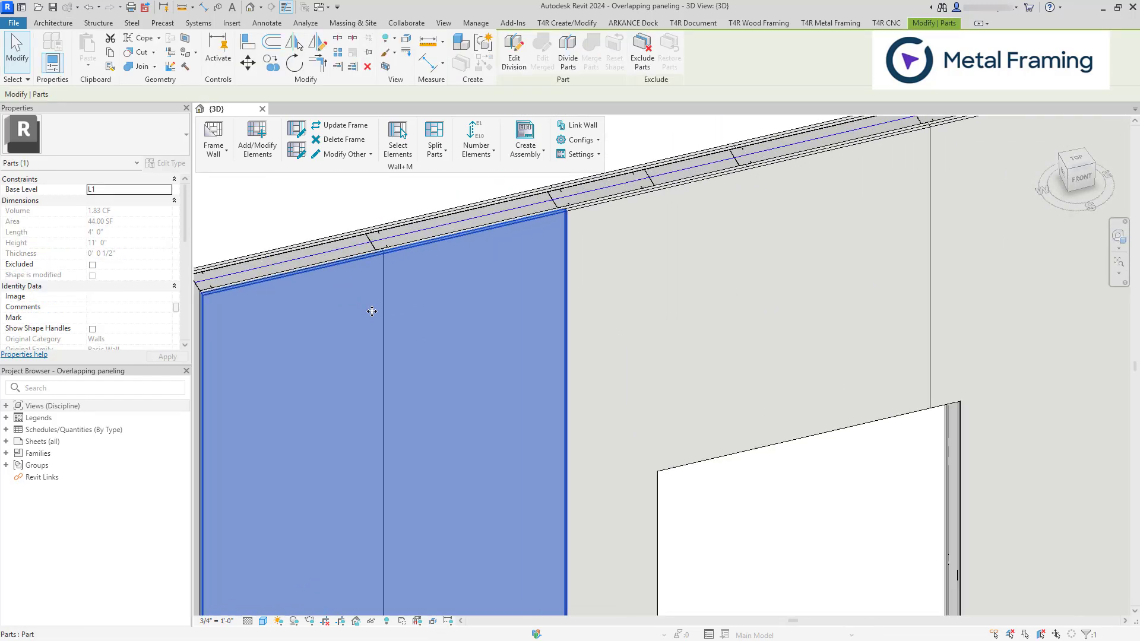
{"action": "left_click", "coordinate": [518, 315]}
{"action": "middle_click_drag", "start_coordinate": [905, 243], "coordinate": [594, 285]}
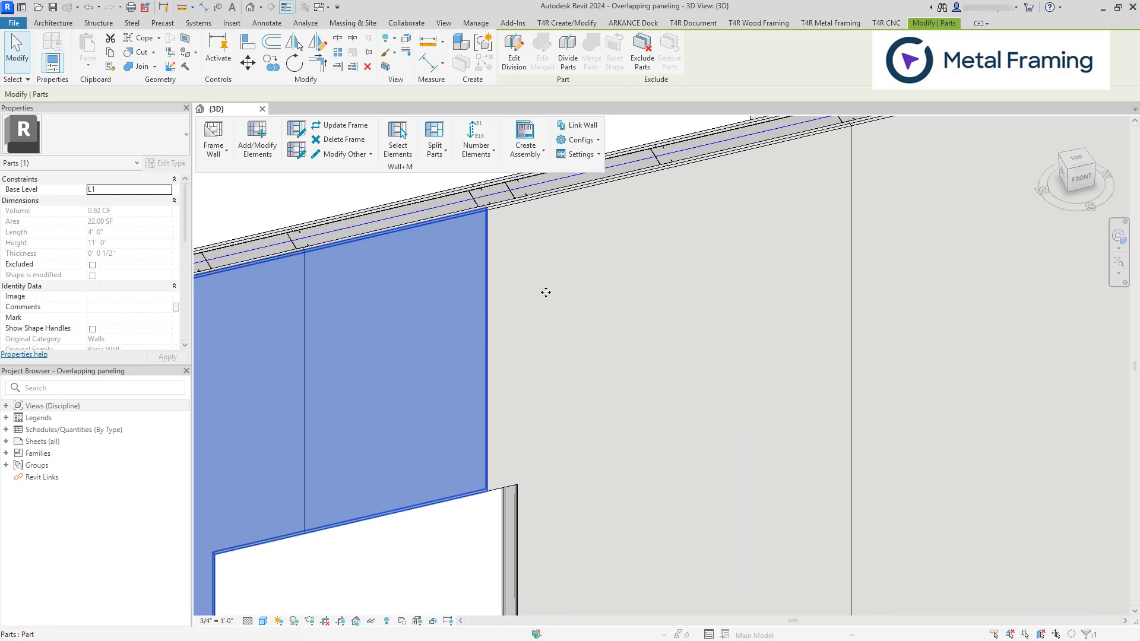
{"action": "left_click", "coordinate": [810, 247]}
{"action": "middle_click_drag", "start_coordinate": [811, 247], "coordinate": [466, 342]}
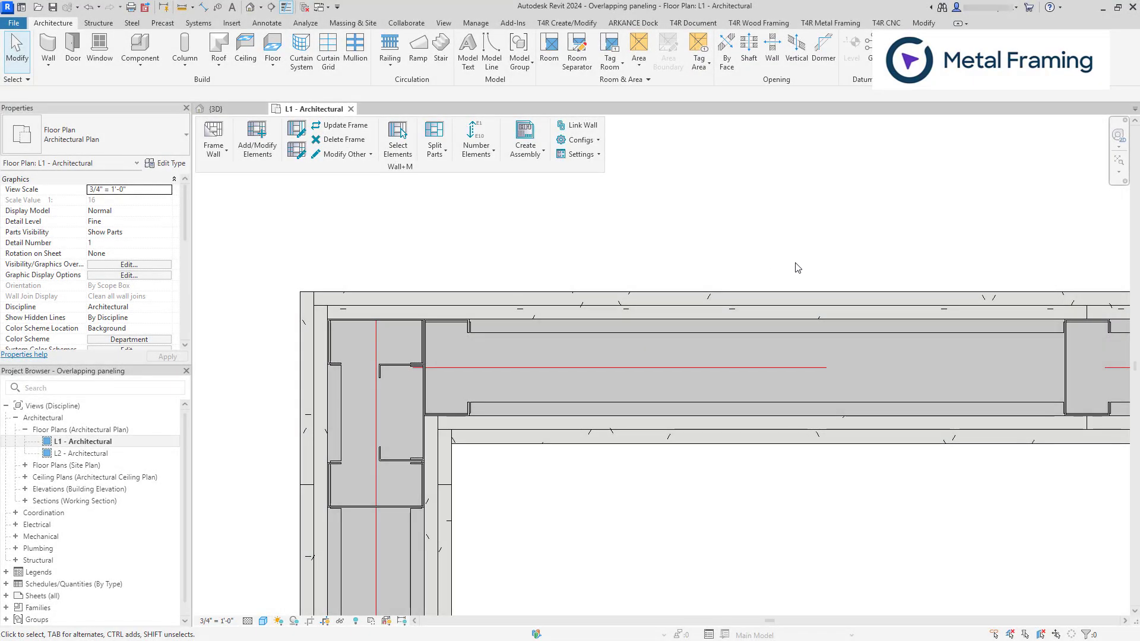
{"action": "scroll", "coordinate": [458, 261], "scroll_direction": "up", "scroll_amount": 3}
{"action": "scroll", "coordinate": [538, 261], "scroll_direction": "up", "scroll_amount": 3}
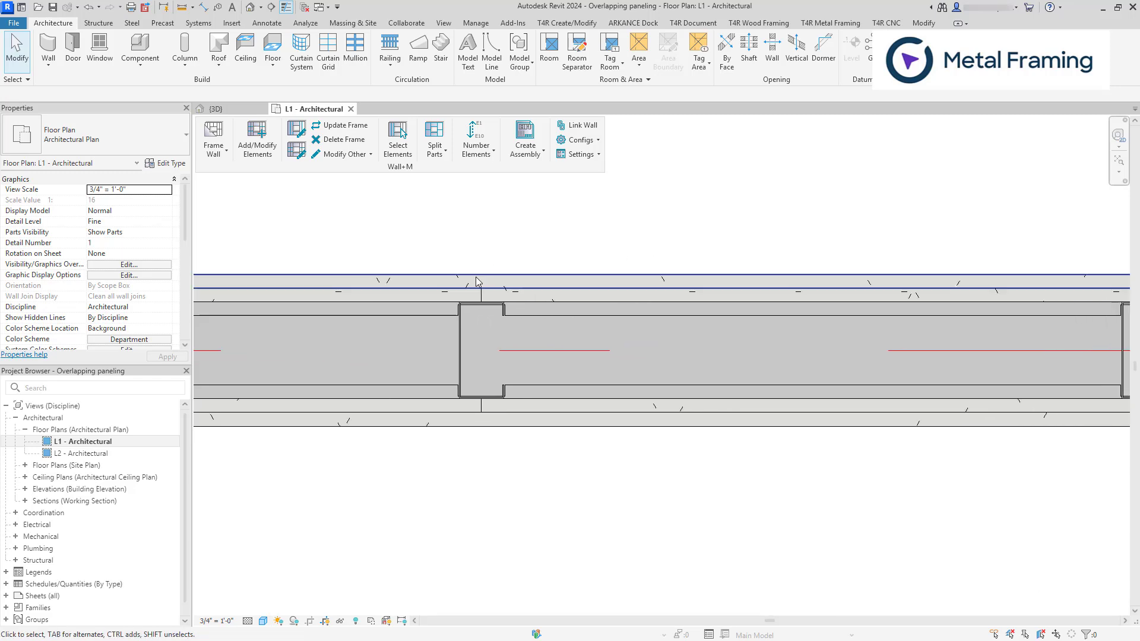
{"action": "left_click", "coordinate": [466, 308]}
{"action": "left_click", "coordinate": [518, 304]}
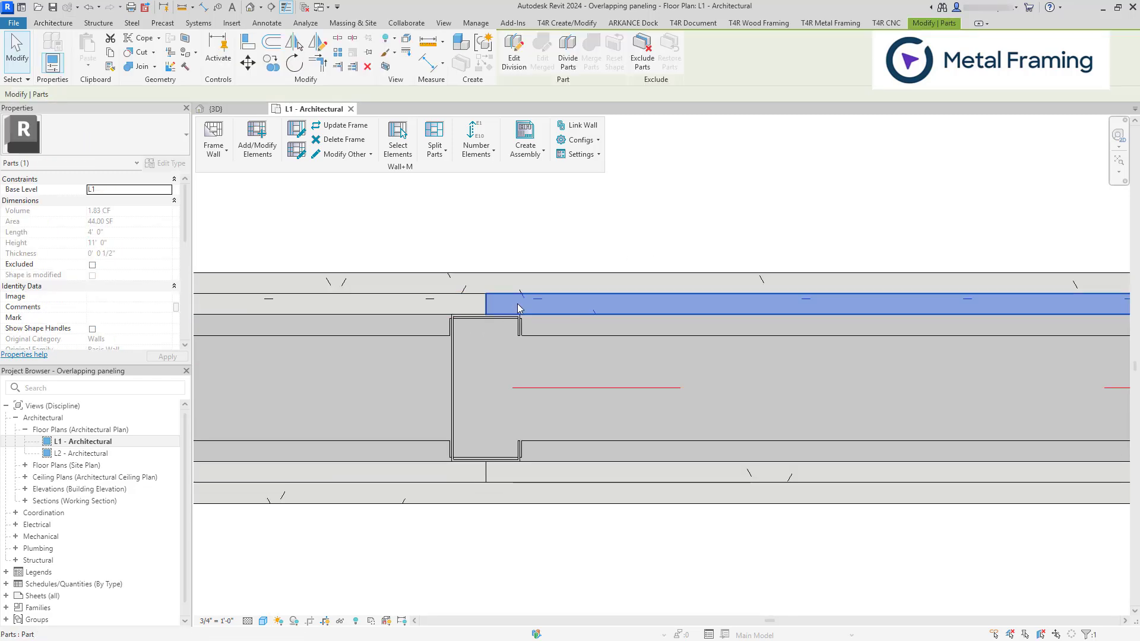
{"action": "left_click", "coordinate": [511, 475]}
{"action": "left_click", "coordinate": [455, 474]}
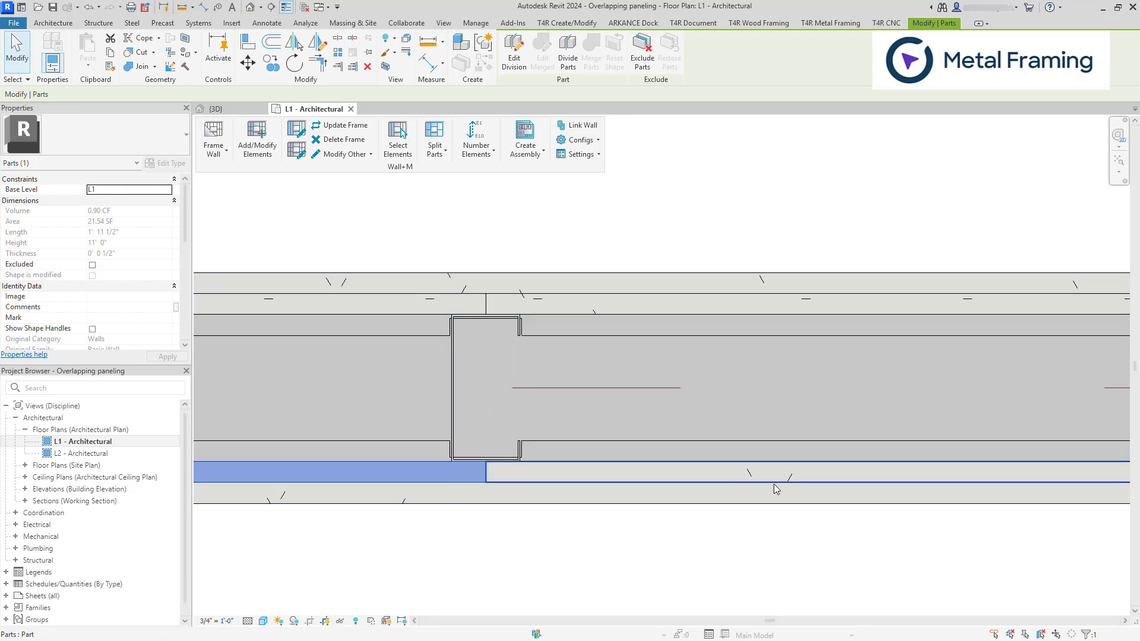
{"action": "middle_click_drag", "start_coordinate": [775, 483], "coordinate": [408, 450]}
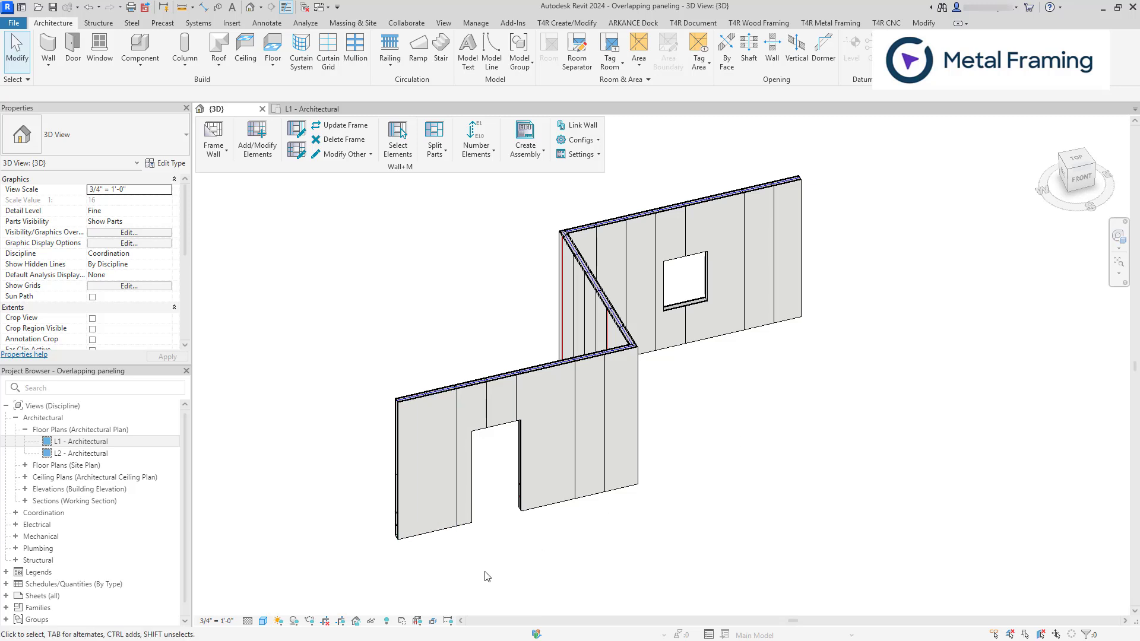
Step: Set the view's Parts Visibility to Show Original
{"action": "left_click", "coordinate": [163, 222]}
{"action": "left_click", "coordinate": [122, 223]}
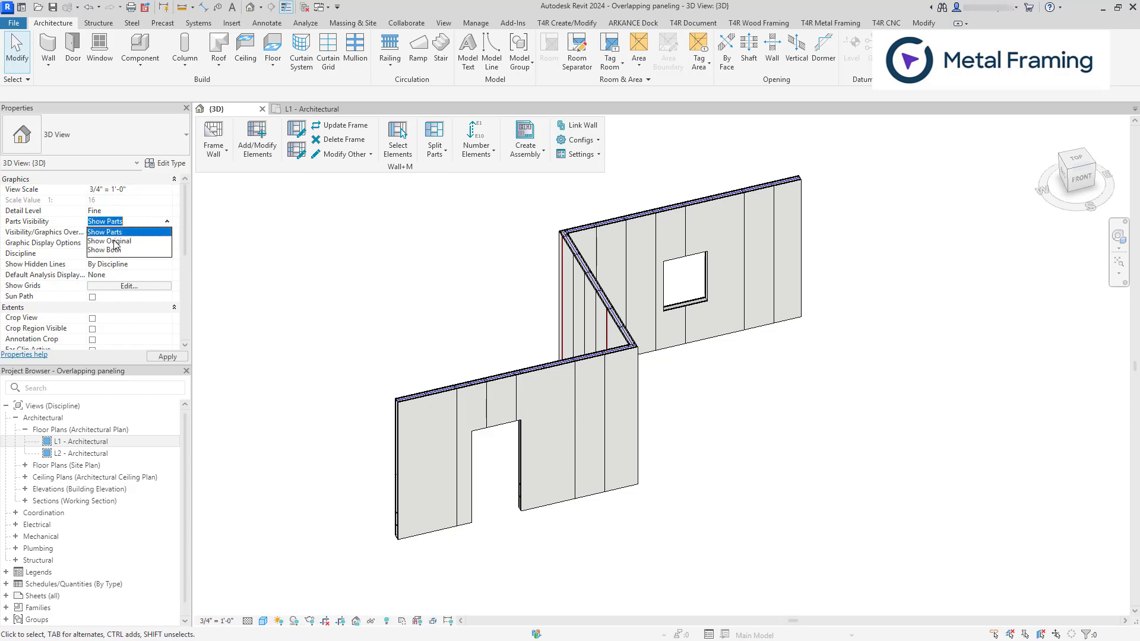
{"action": "left_click", "coordinate": [114, 242]}
{"action": "middle_click_drag", "start_coordinate": [408, 303], "coordinate": [442, 223]}
Step: Select the lower framed wall and inspect the door opening's stud framing
{"action": "scroll", "coordinate": [427, 415], "scroll_direction": "up", "scroll_amount": 5}
{"action": "left_click", "coordinate": [409, 397]}
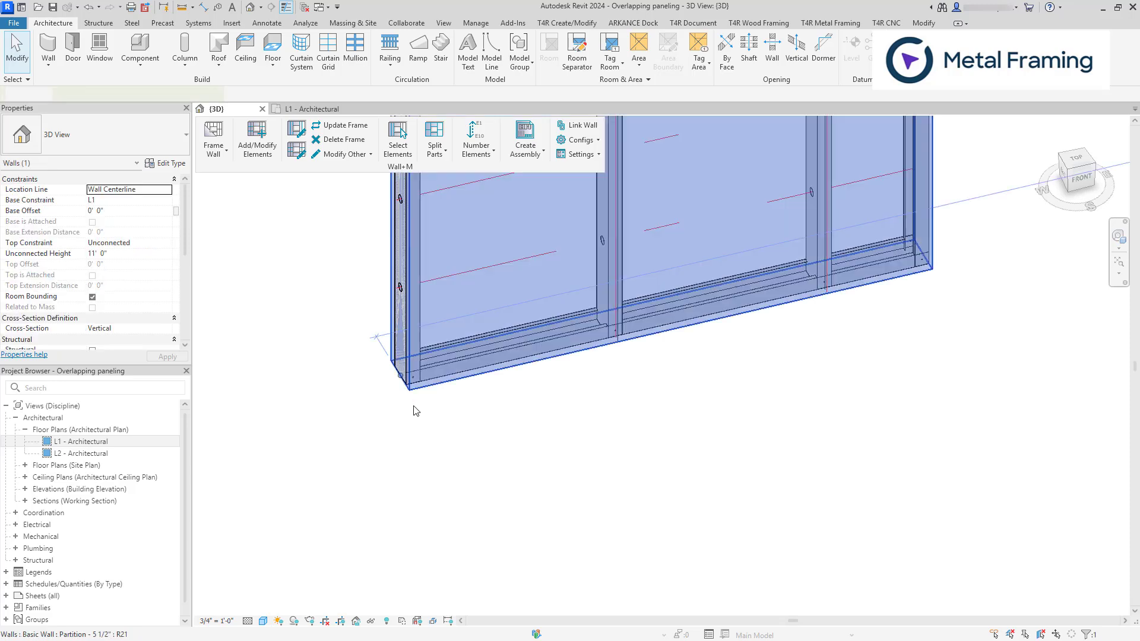
{"action": "scroll", "coordinate": [405, 409], "scroll_direction": "down", "scroll_amount": 2}
{"action": "key", "text": "d"}
{"action": "key", "text": "m"}
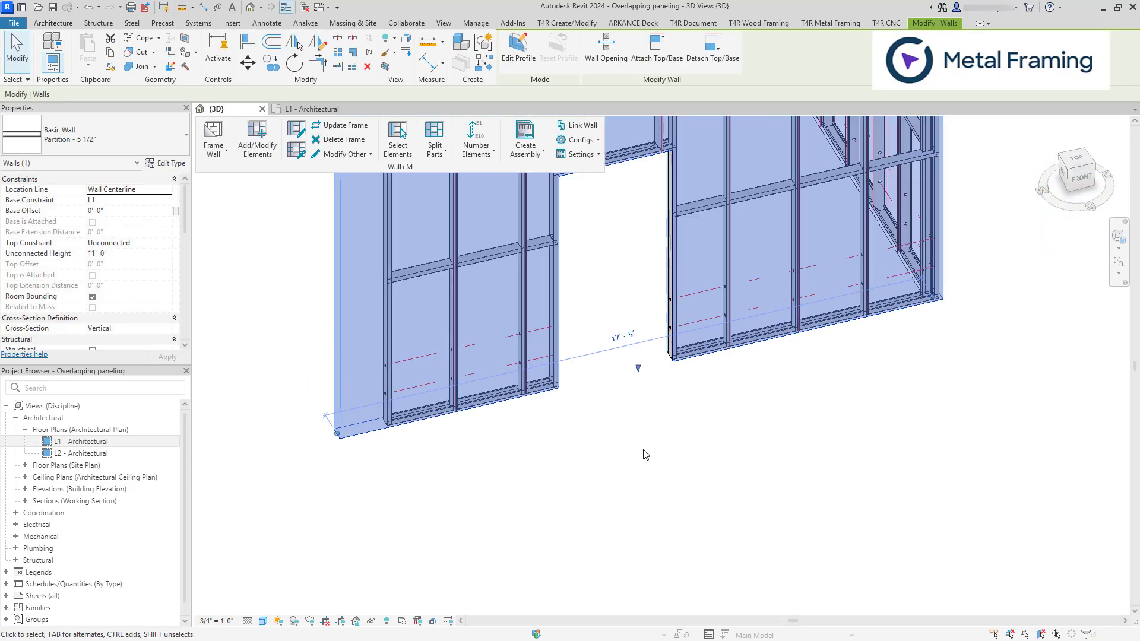
{"action": "middle_click_drag", "start_coordinate": [644, 458], "coordinate": [609, 540]}
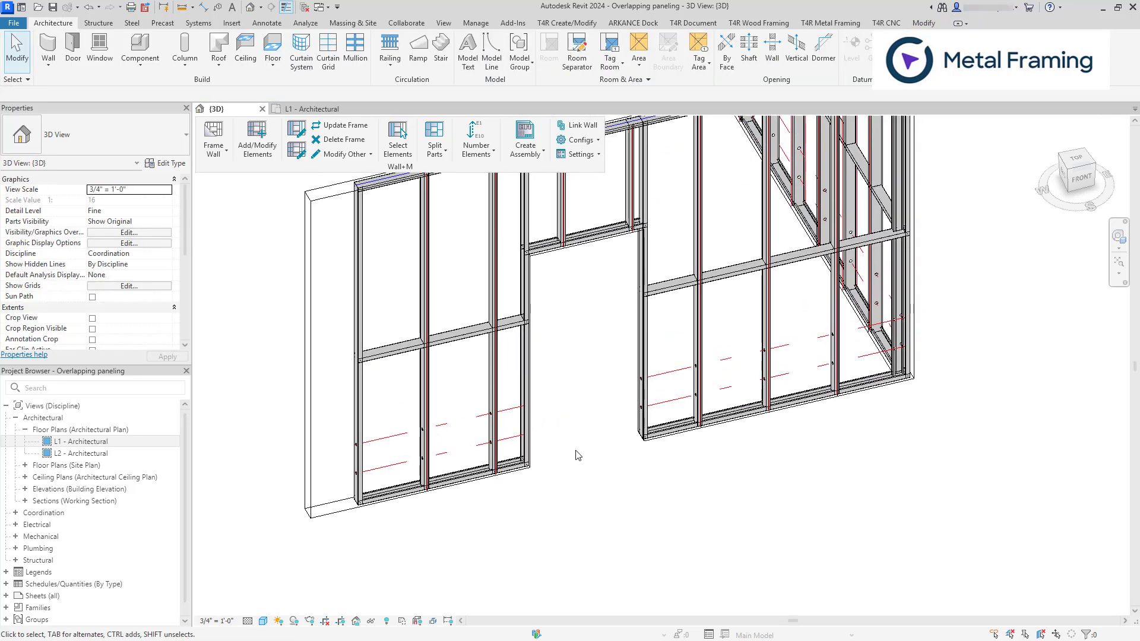
Step: Reveal hidden elements and unhide the Doors category using the hidden door
{"action": "left_click", "coordinate": [388, 621]}
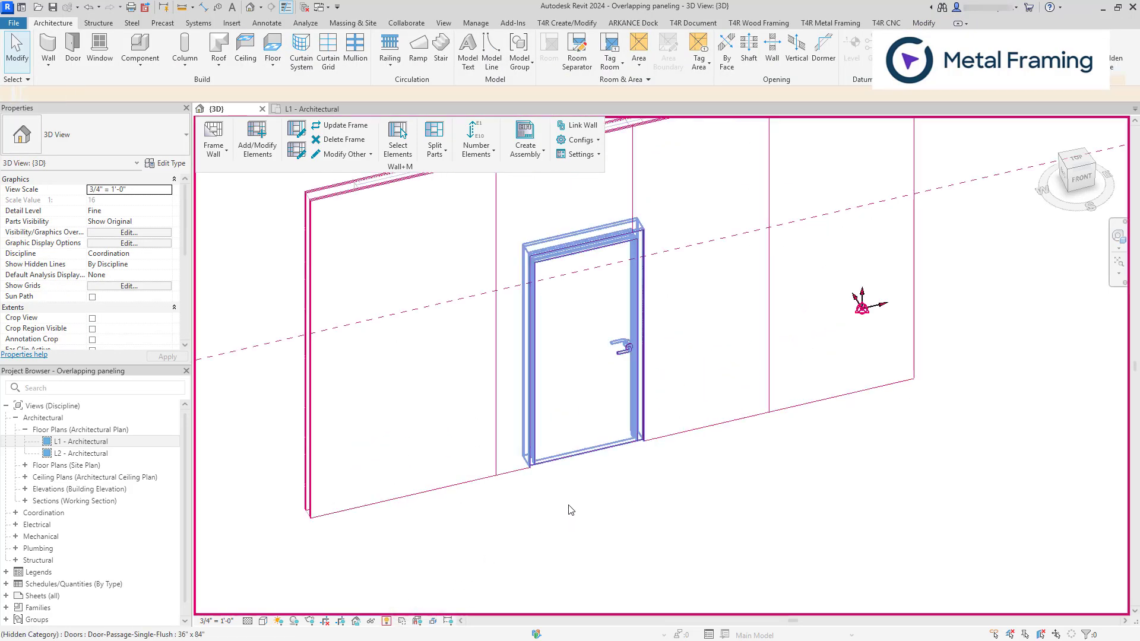
{"action": "left_click", "coordinate": [571, 465]}
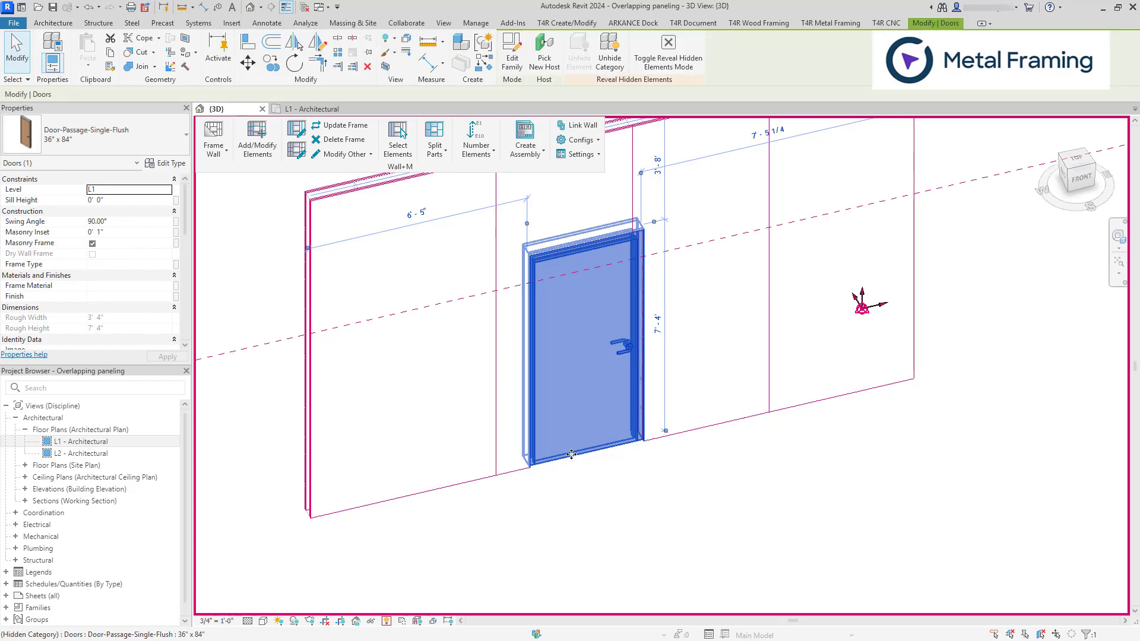
{"action": "left_click", "coordinate": [612, 53]}
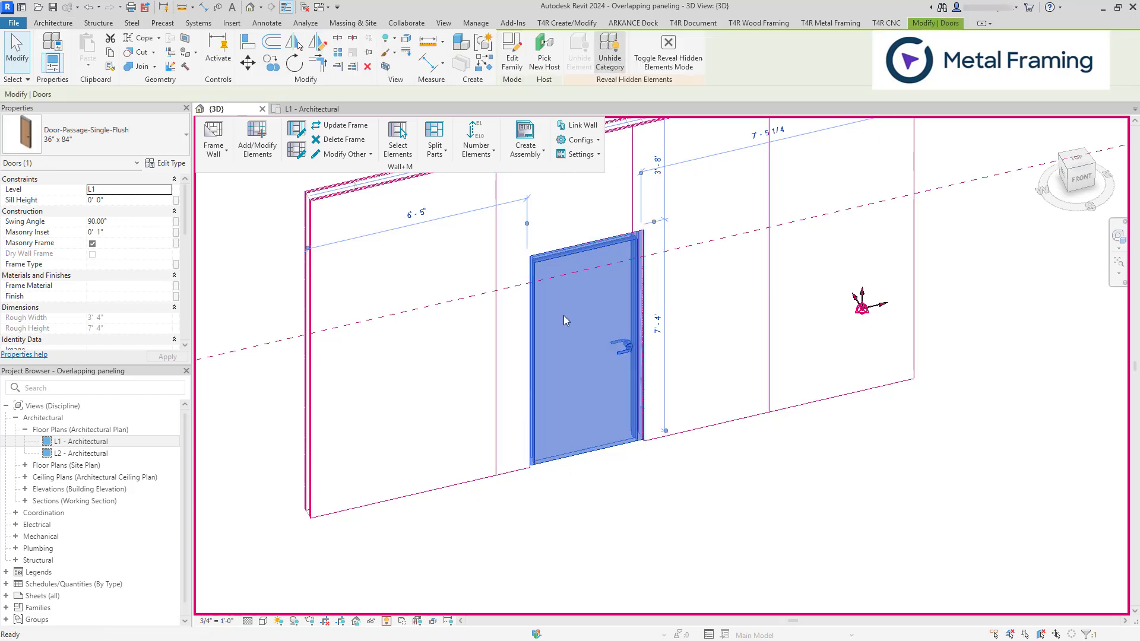
{"action": "left_click", "coordinate": [388, 621]}
Step: Delete the door from the front wall opening
{"action": "left_click", "coordinate": [590, 526]}
{"action": "left_click", "coordinate": [596, 462]}
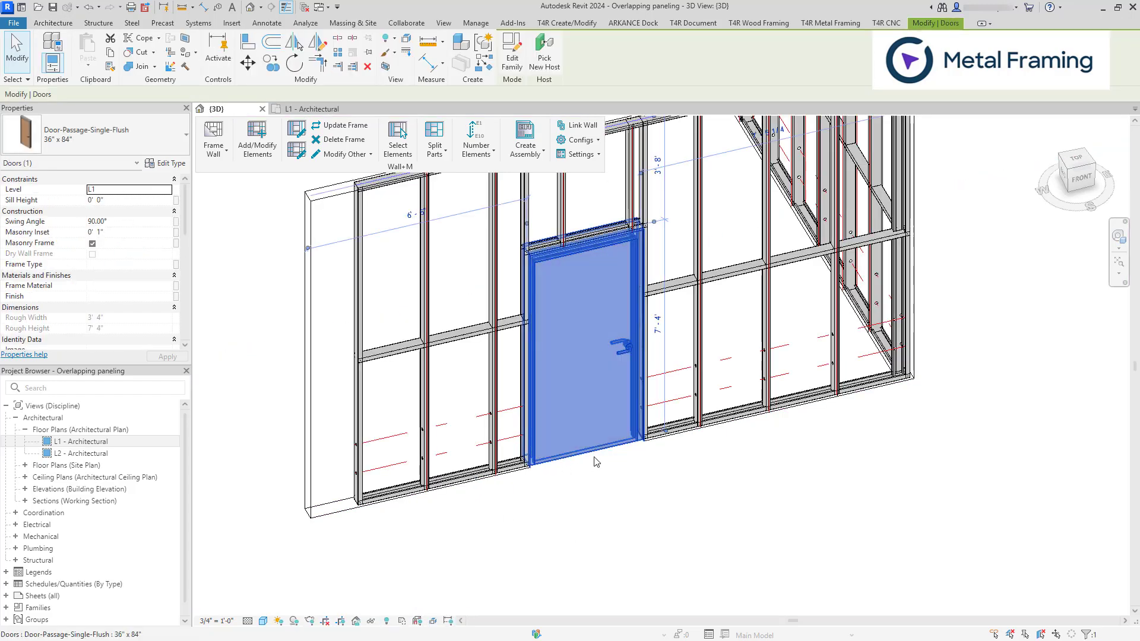
{"action": "key", "text": "Delete"}
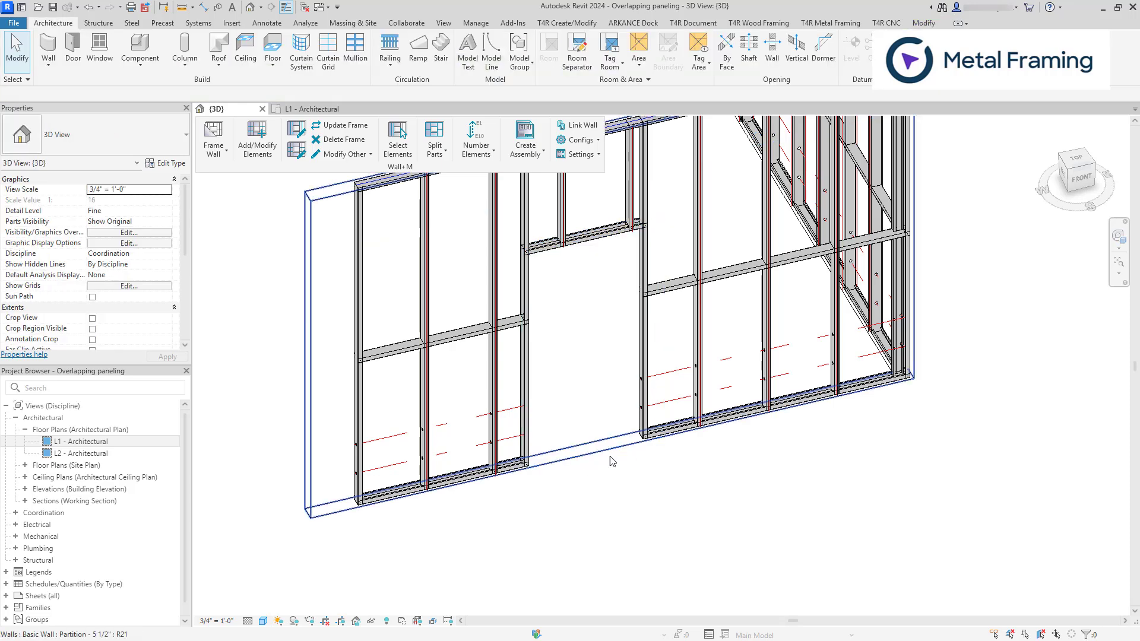
Step: Crossing-select the front wall's framing and run Update Frame to fill the former door opening
{"action": "middle_click_drag", "start_coordinate": [613, 461], "coordinate": [586, 547]}
{"action": "scroll", "coordinate": [587, 547], "scroll_direction": "down", "scroll_amount": 3}
{"action": "middle_click_drag", "start_coordinate": [587, 394], "coordinate": [587, 264]}
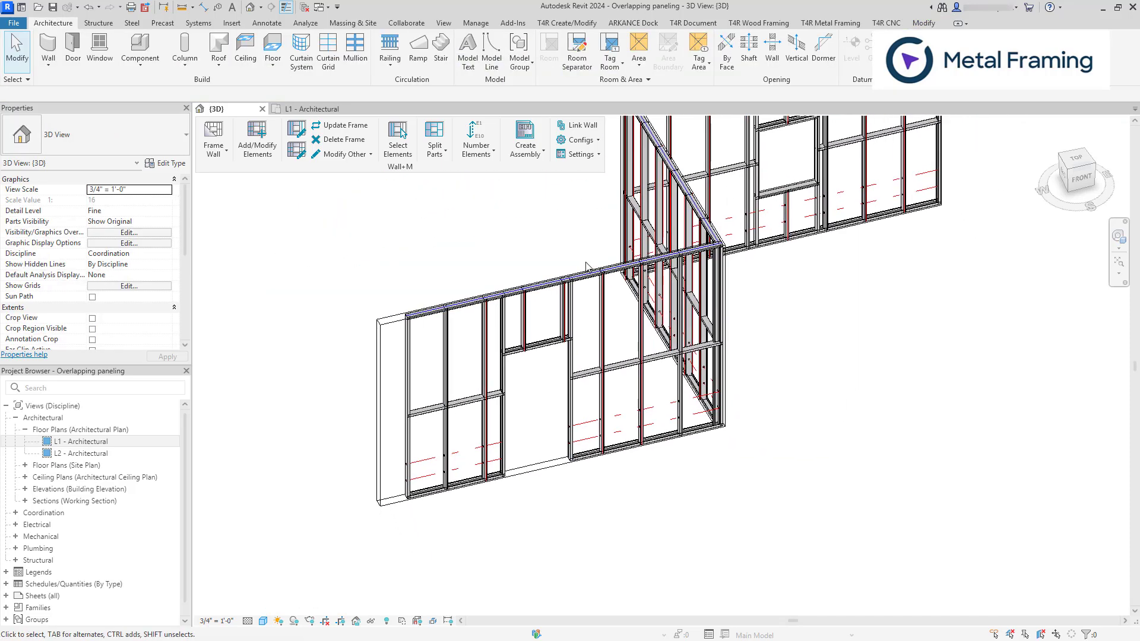
{"action": "left_click_drag", "start_coordinate": [609, 240], "coordinate": [349, 529]}
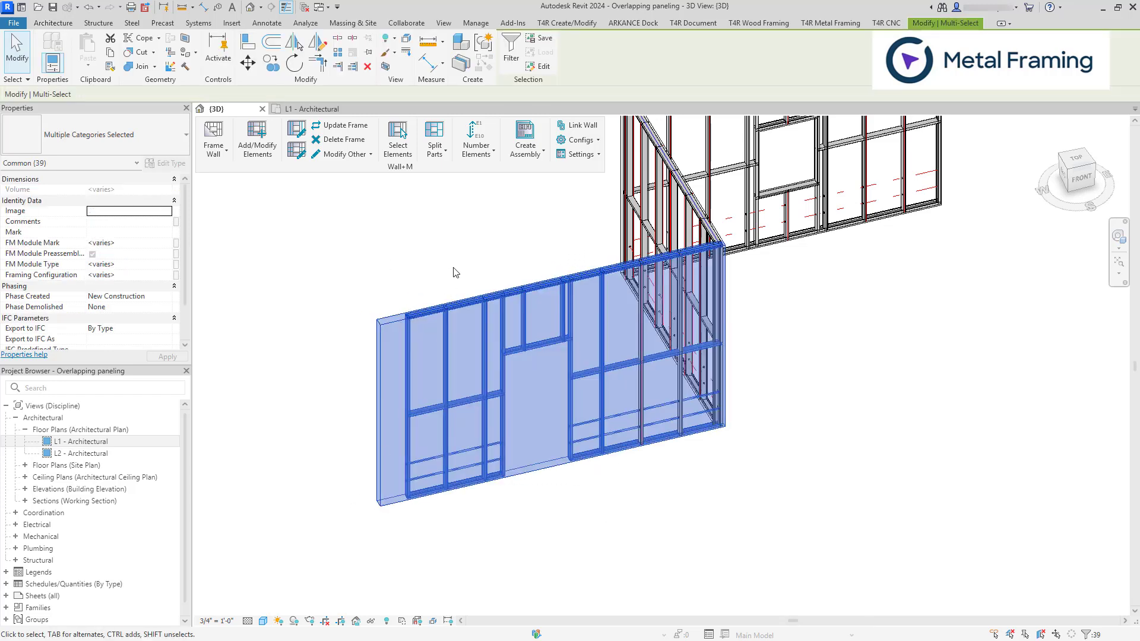
{"action": "scroll", "coordinate": [475, 229], "scroll_direction": "up", "scroll_amount": 3}
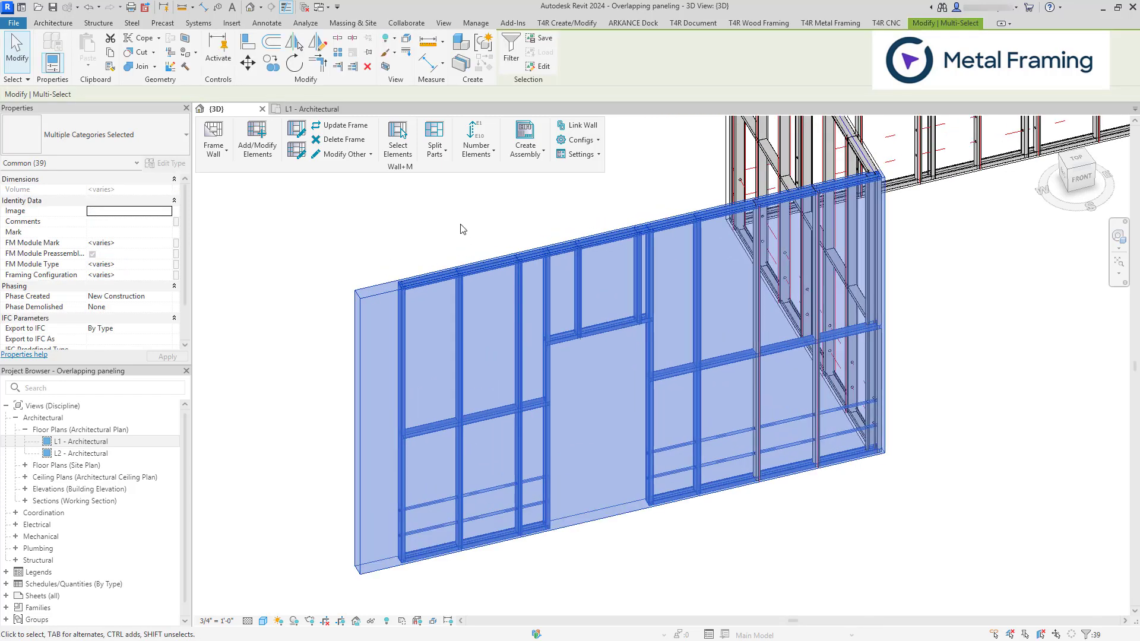
{"action": "left_click", "coordinate": [354, 129]}
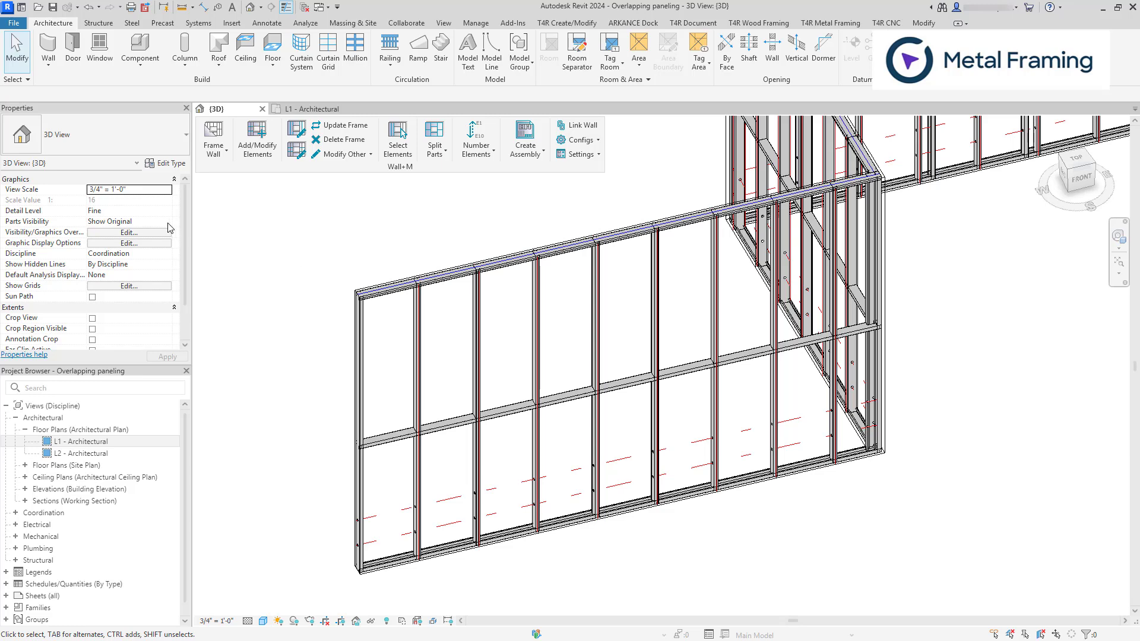
Step: Set the view's Parts Visibility to Show Parts
{"action": "left_click", "coordinate": [166, 222]}
{"action": "left_click", "coordinate": [168, 222]}
{"action": "left_click", "coordinate": [115, 232]}
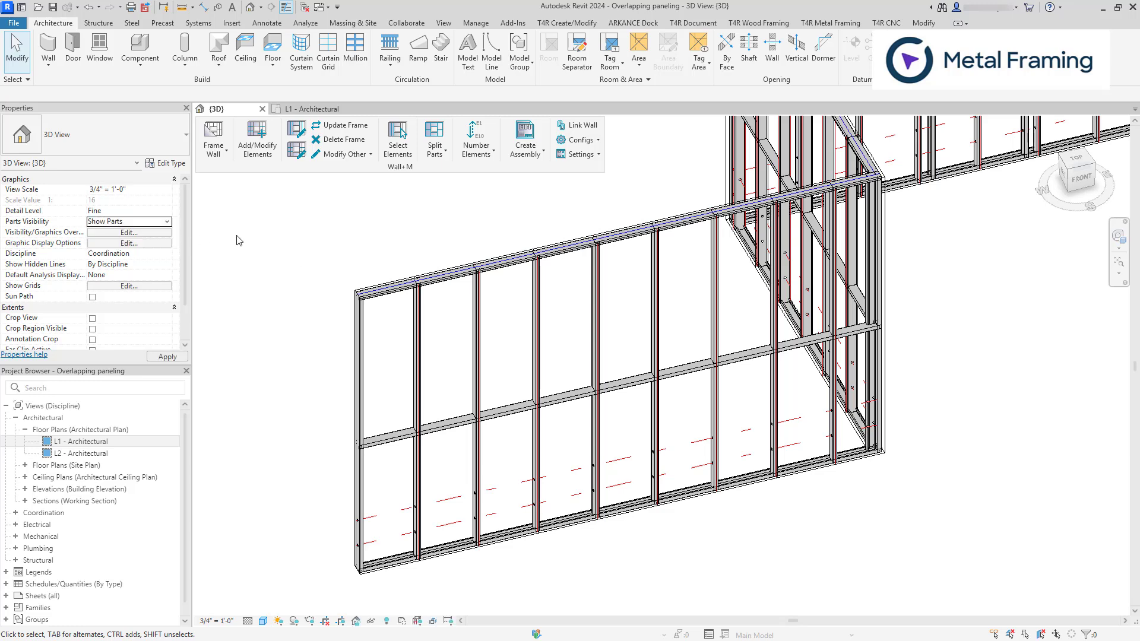
Step: Crossing-select the front wall's framing, run Split Parts, and check one board part
{"action": "scroll", "coordinate": [253, 237], "scroll_direction": "down", "scroll_amount": 2}
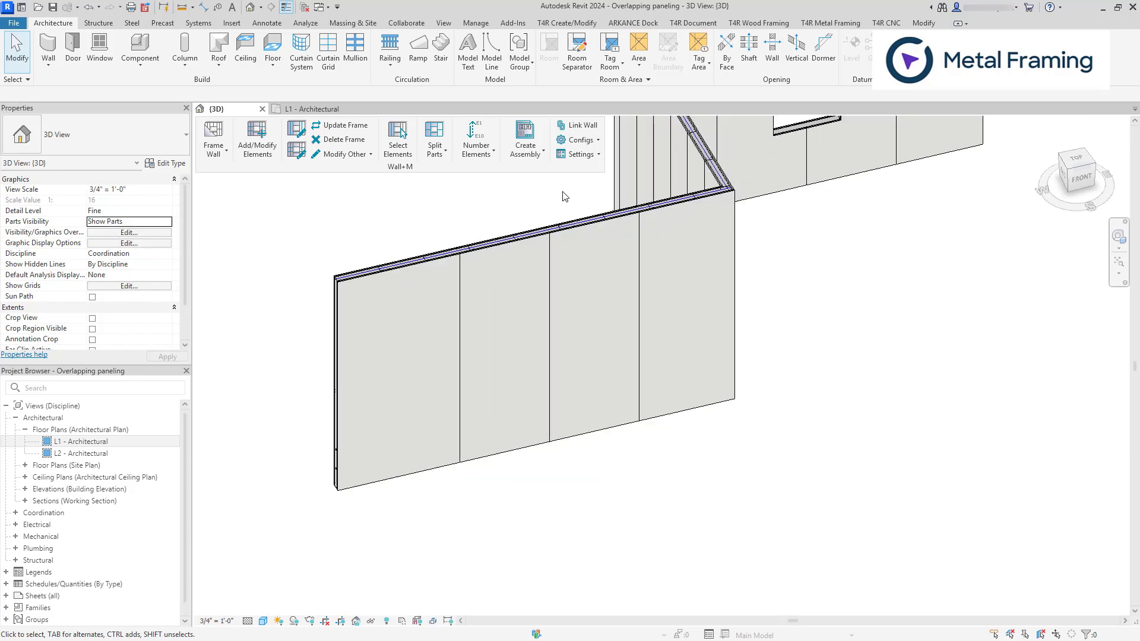
{"action": "left_click_drag", "start_coordinate": [567, 193], "coordinate": [279, 484]}
{"action": "scroll", "coordinate": [413, 265], "scroll_direction": "up", "scroll_amount": 3}
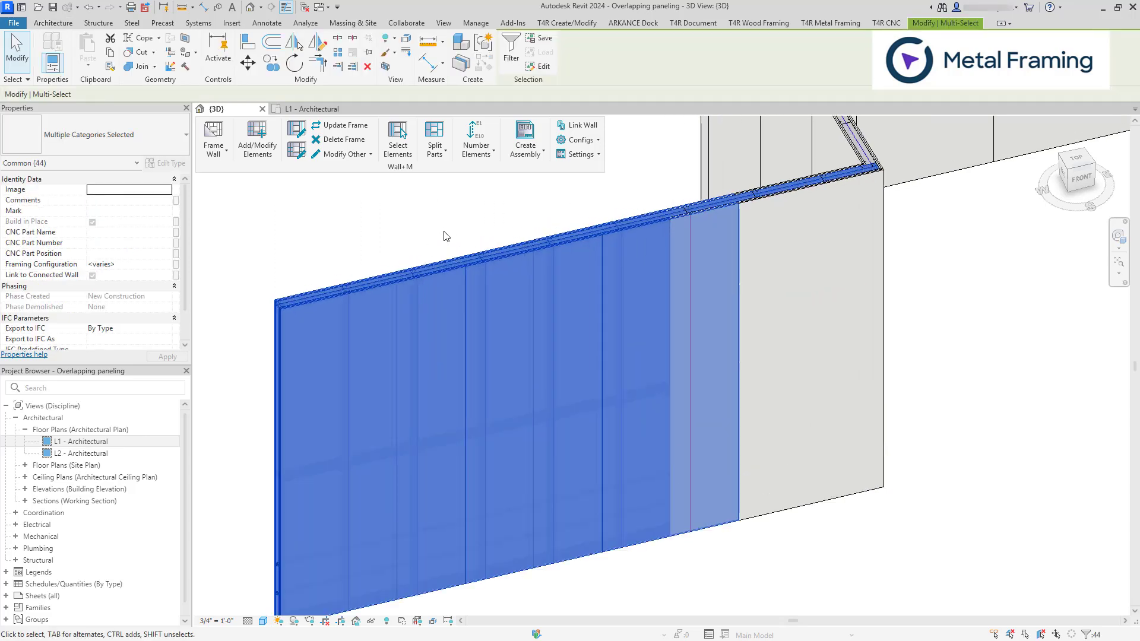
{"action": "middle_click_drag", "start_coordinate": [440, 228], "coordinate": [445, 199]}
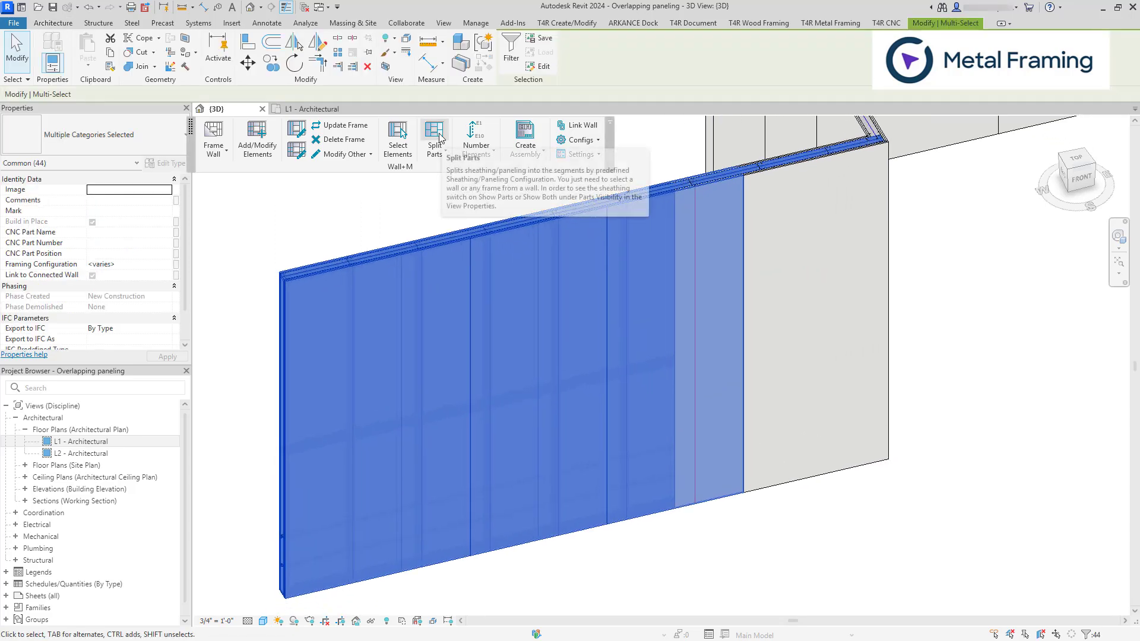
{"action": "left_click", "coordinate": [435, 142]}
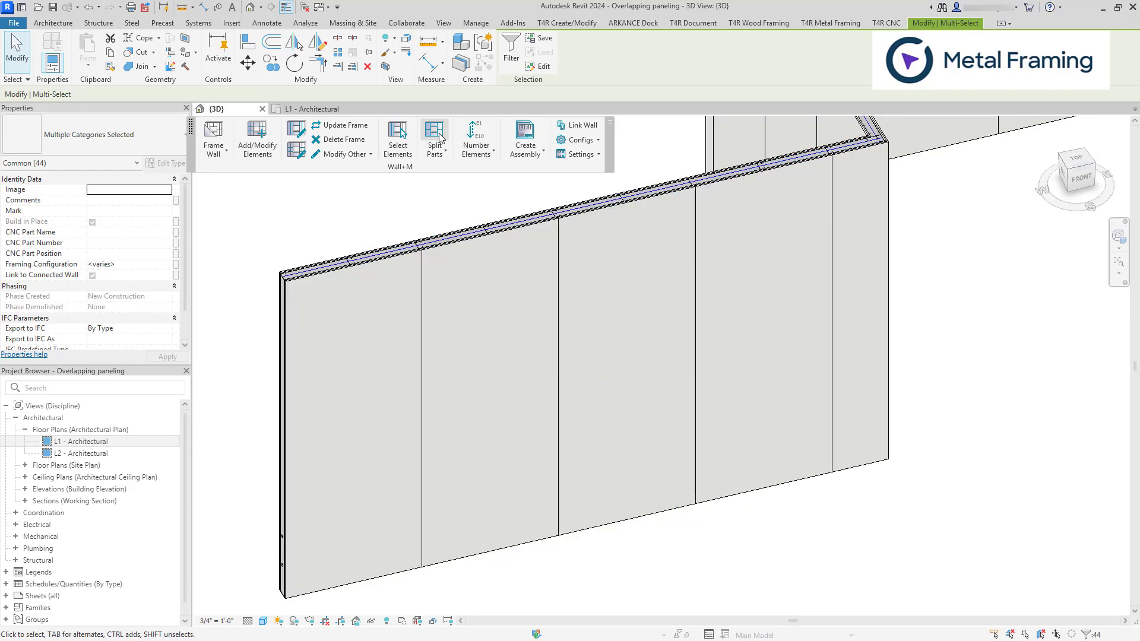
{"action": "scroll", "coordinate": [404, 237], "scroll_direction": "up", "scroll_amount": 3}
{"action": "left_click", "coordinate": [417, 269]}
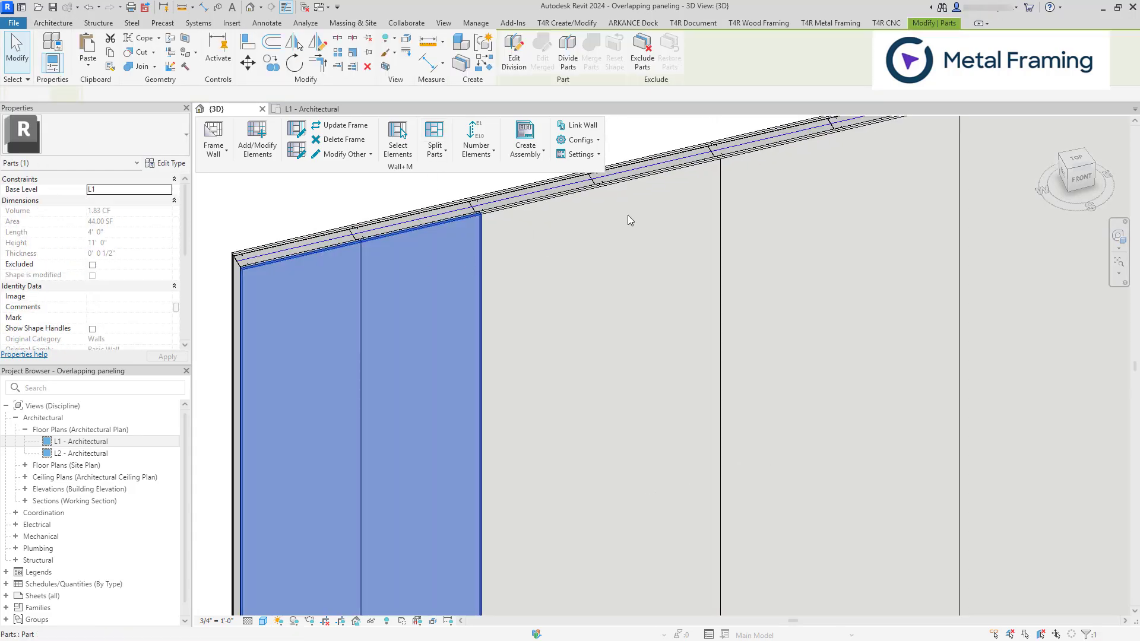
{"action": "scroll", "coordinate": [321, 353], "scroll_direction": "up", "scroll_amount": 4}
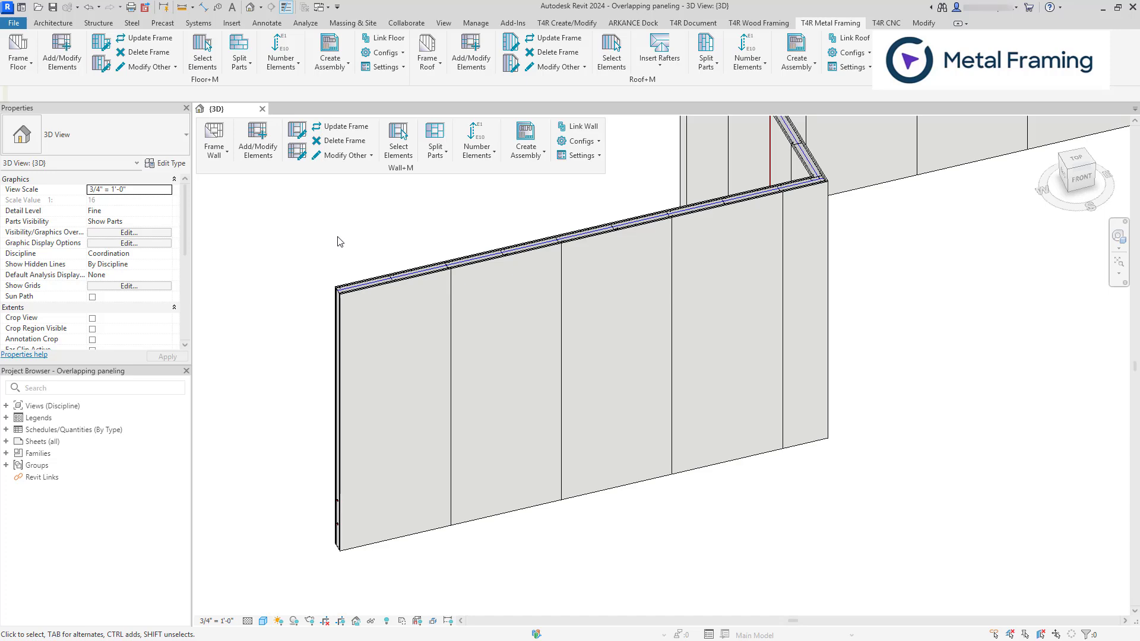
Step: Switch Parts Visibility to Show Original and open Framing Configuration on the Secondary Frame type
{"action": "left_click", "coordinate": [166, 222]}
{"action": "left_click", "coordinate": [119, 242]}
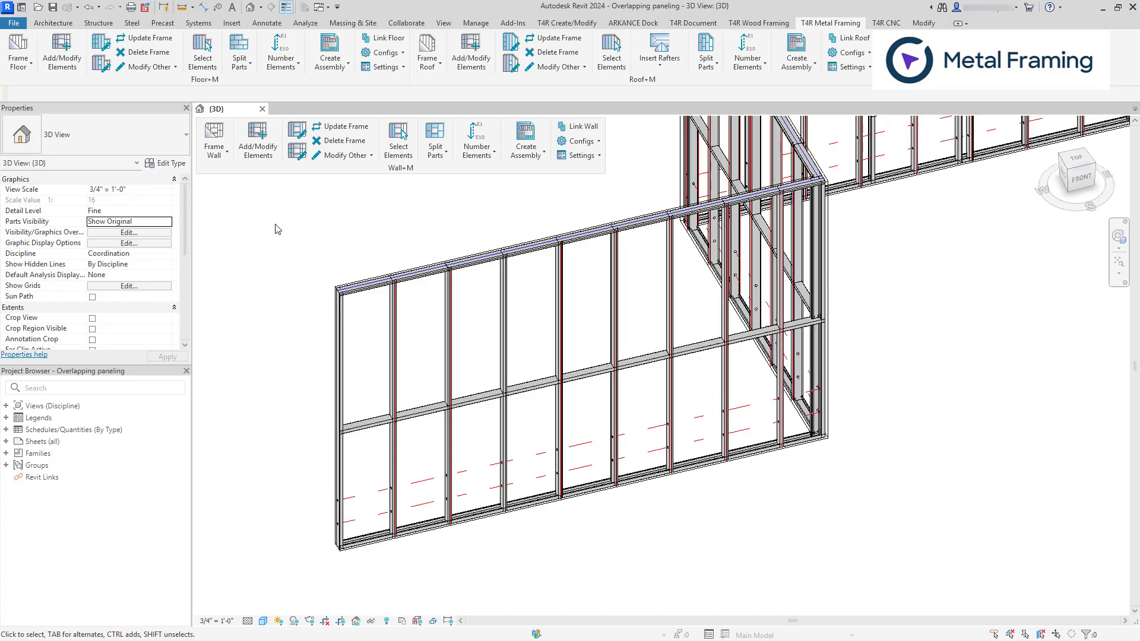
{"action": "left_click", "coordinate": [594, 142]}
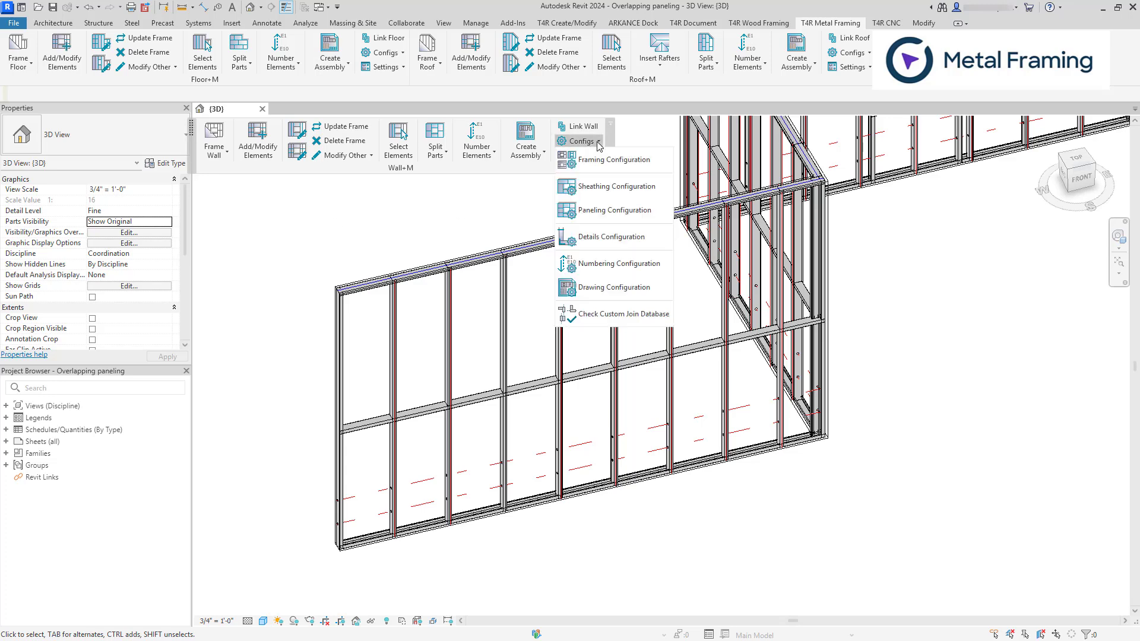
{"action": "left_click", "coordinate": [659, 164]}
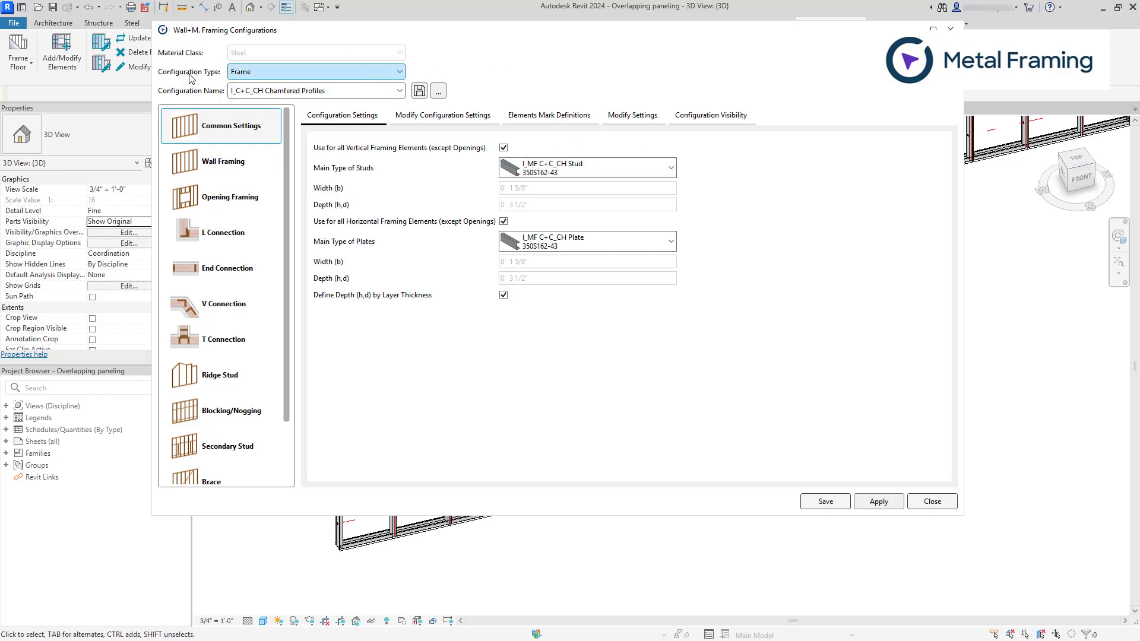
{"action": "left_click", "coordinate": [257, 73]}
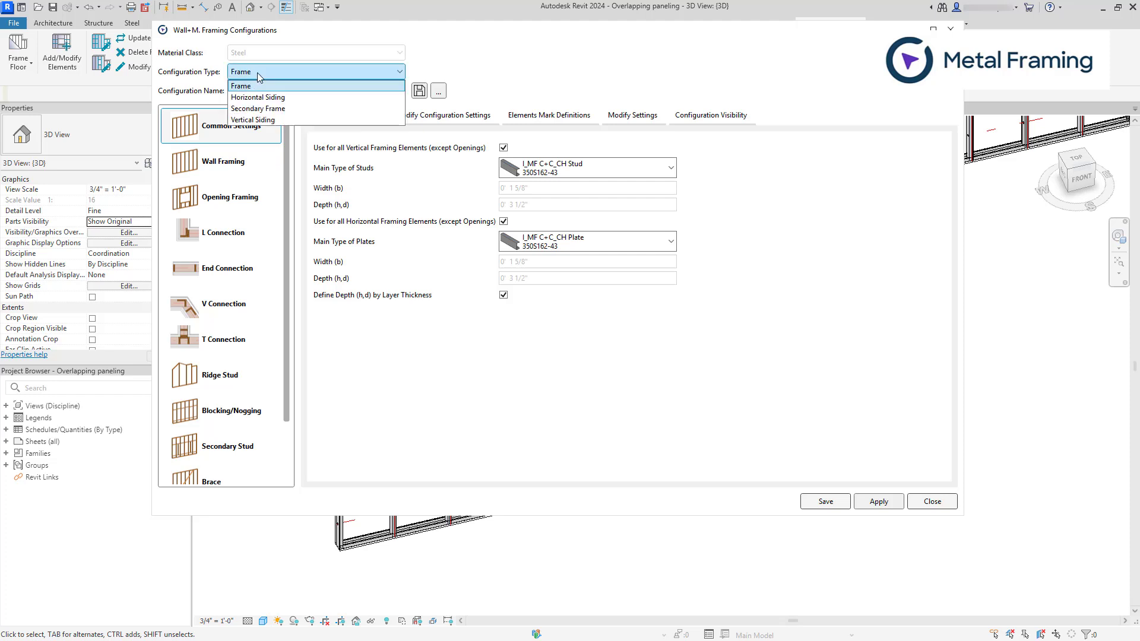
{"action": "left_click", "coordinate": [288, 110]}
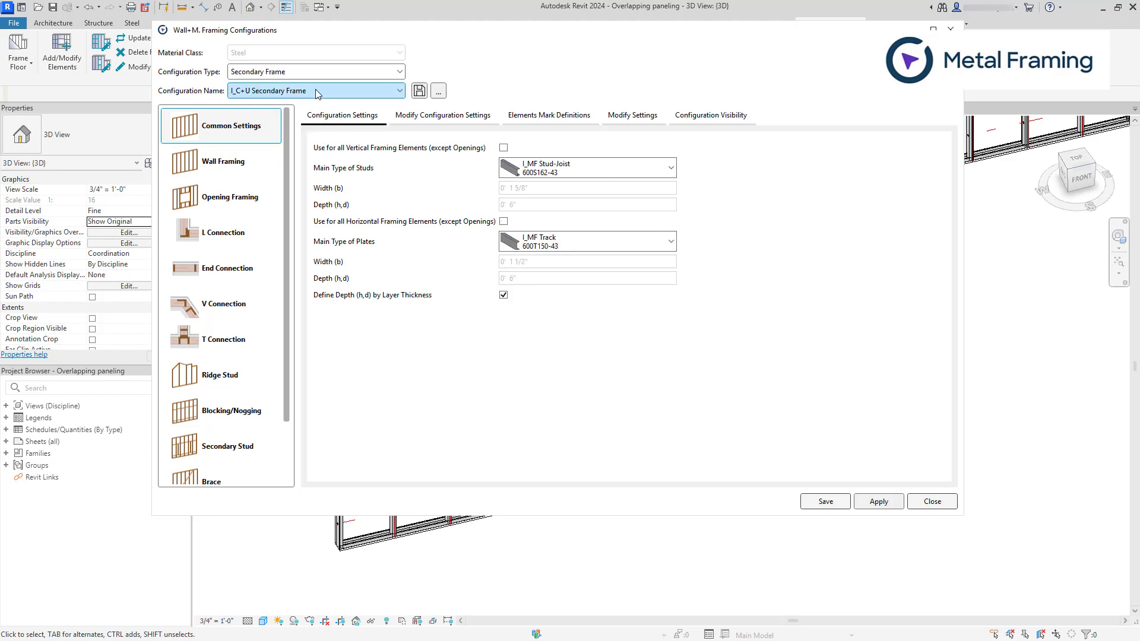
{"action": "left_click", "coordinate": [316, 89]}
Step: Keep I_C+U Secondary Frame and pick the Basic Wall : Partition - 5 1/2" wall type
{"action": "left_click", "coordinate": [577, 63]}
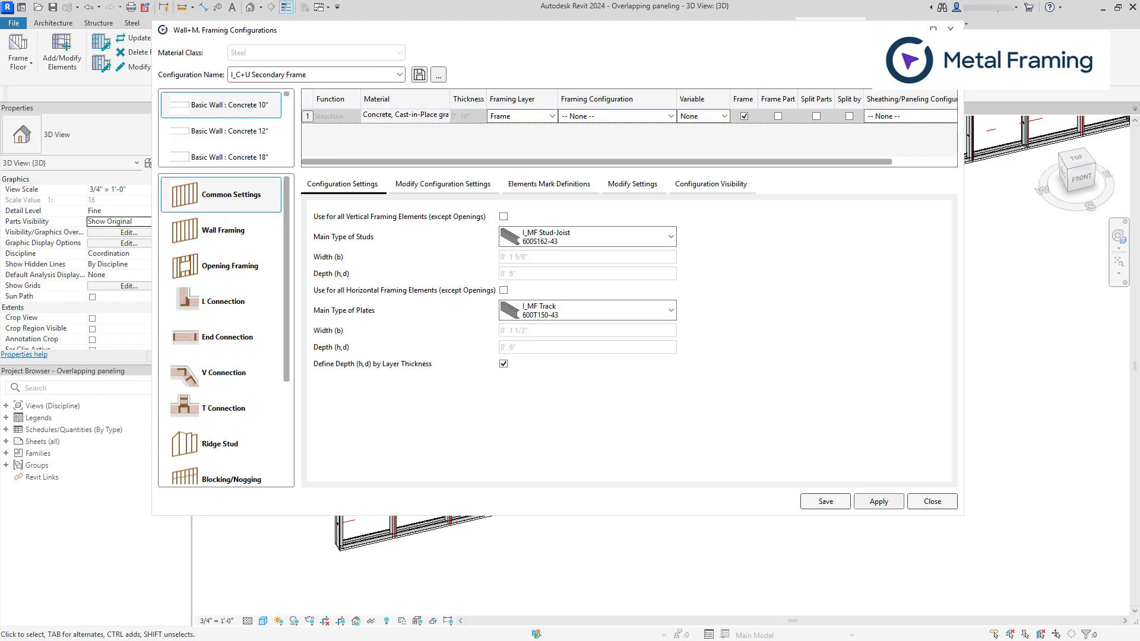
{"action": "scroll", "coordinate": [237, 125], "scroll_direction": "down", "scroll_amount": 5}
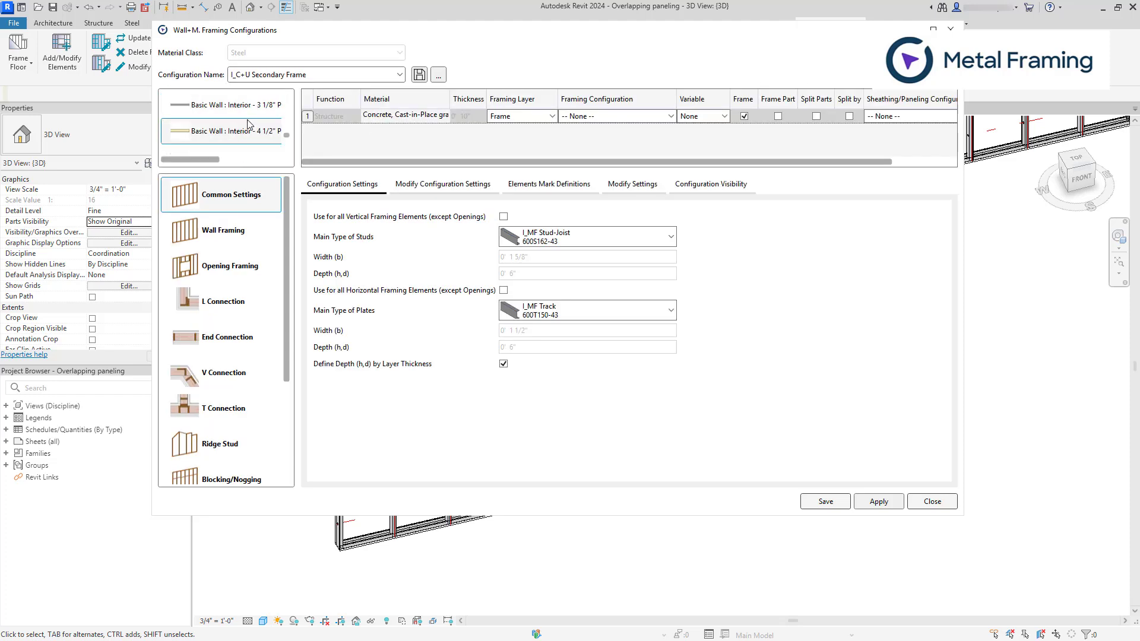
{"action": "scroll", "coordinate": [245, 122], "scroll_direction": "down", "scroll_amount": 2}
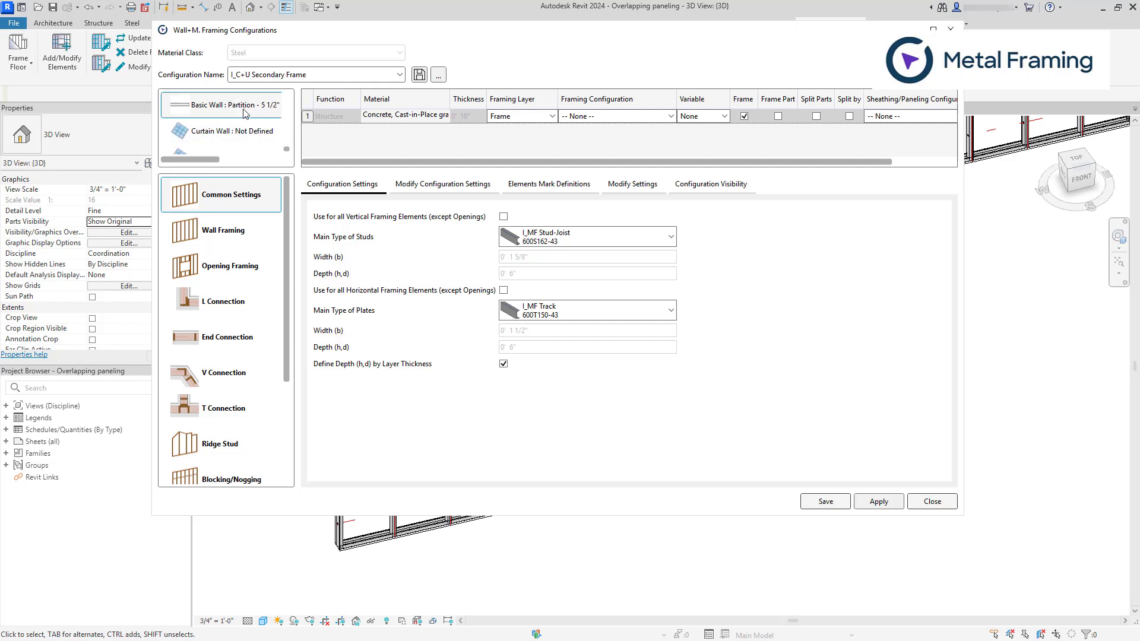
{"action": "left_click", "coordinate": [244, 112]}
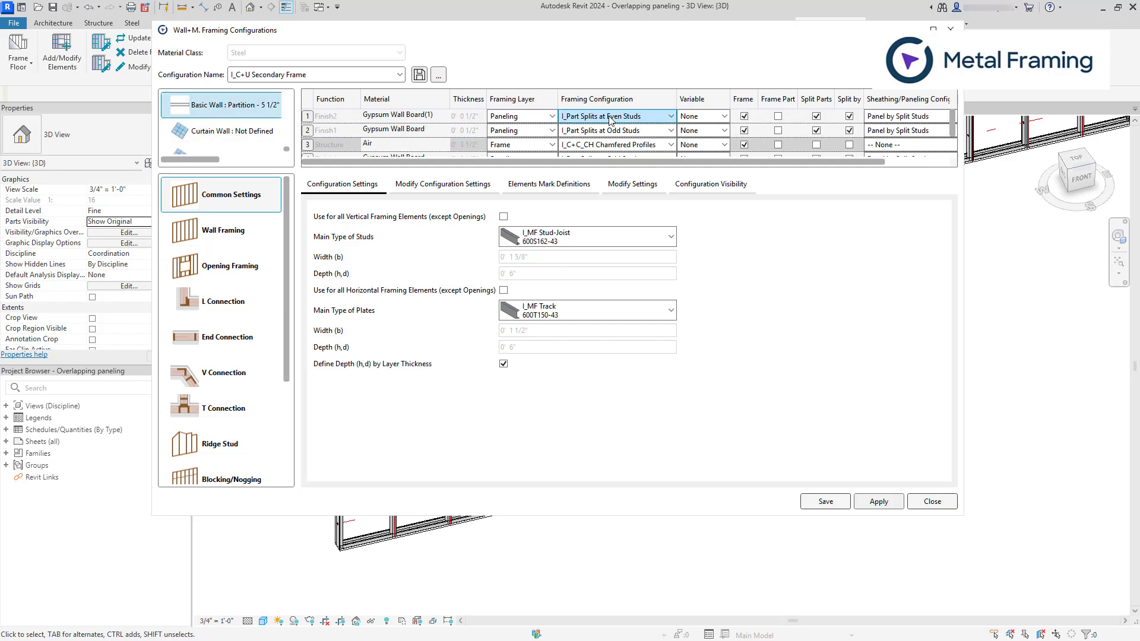
{"action": "scroll", "coordinate": [609, 134], "scroll_direction": "down", "scroll_amount": 1}
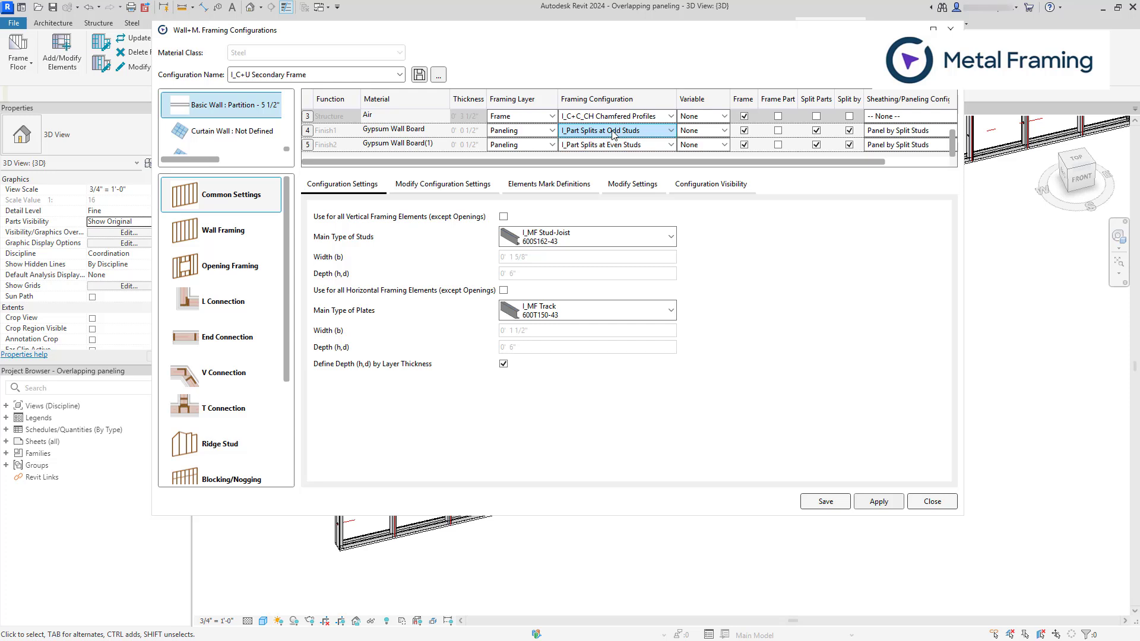
{"action": "scroll", "coordinate": [610, 134], "scroll_direction": "up", "scroll_amount": 1}
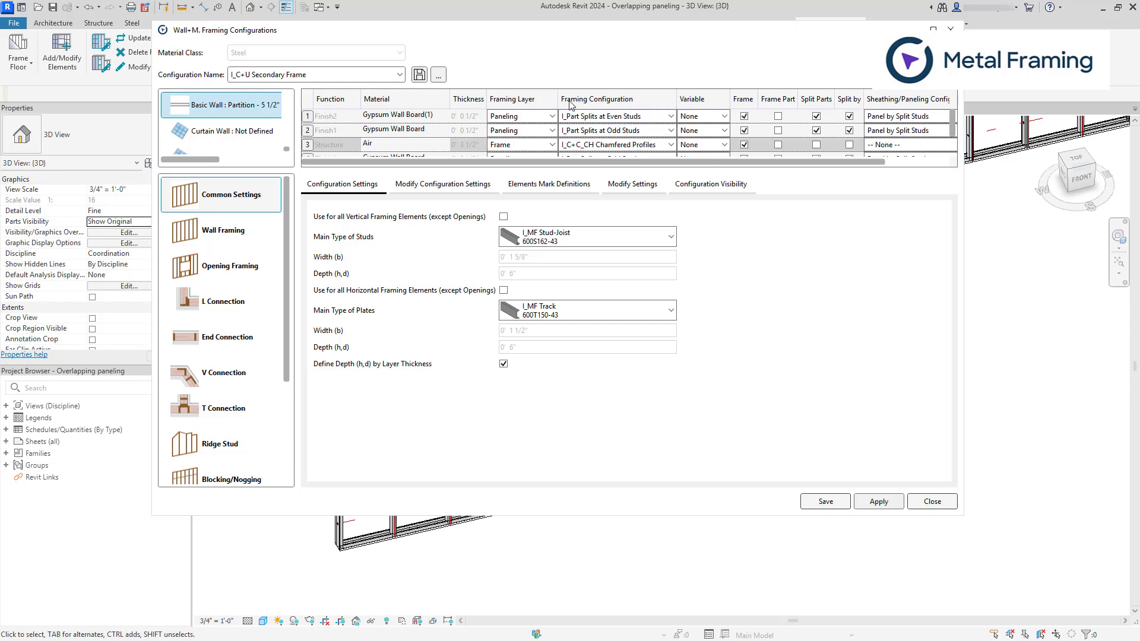
Step: Load the I_Part Splits at Even Studs configuration and reposition the settings panel
{"action": "left_click", "coordinate": [377, 76]}
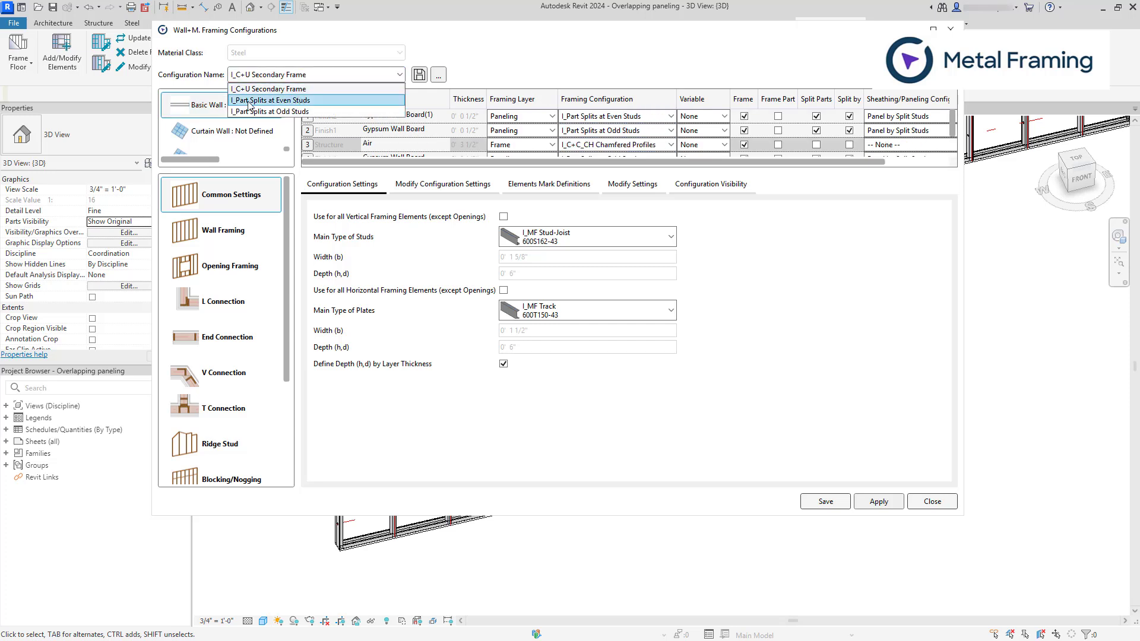
{"action": "left_click", "coordinate": [286, 100]}
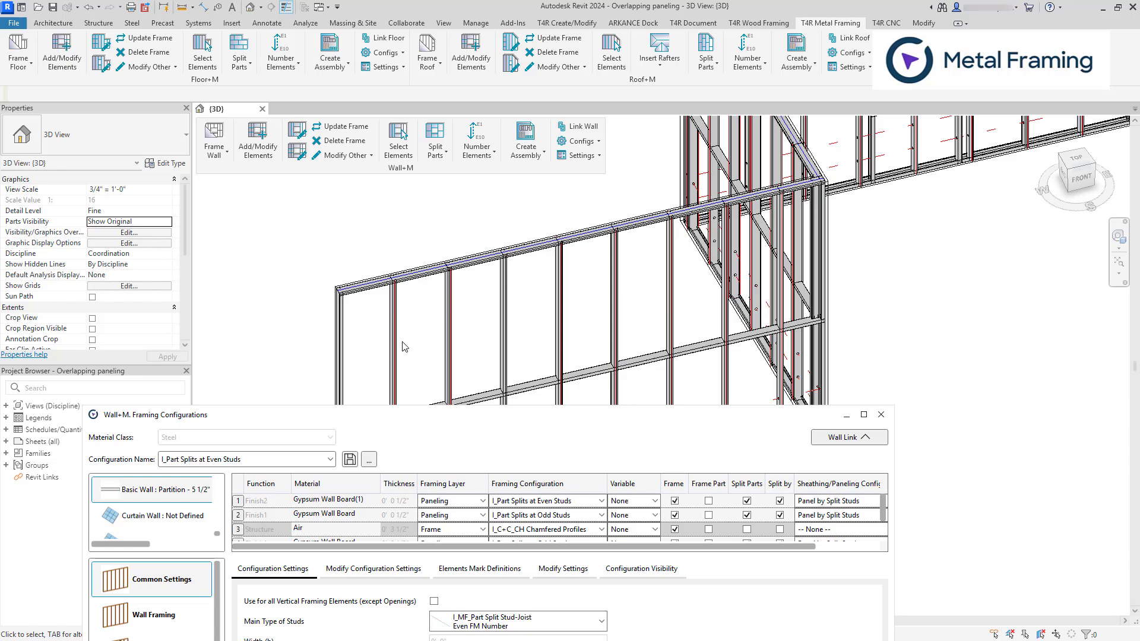
{"action": "left_click_drag", "start_coordinate": [414, 413], "coordinate": [363, 530]}
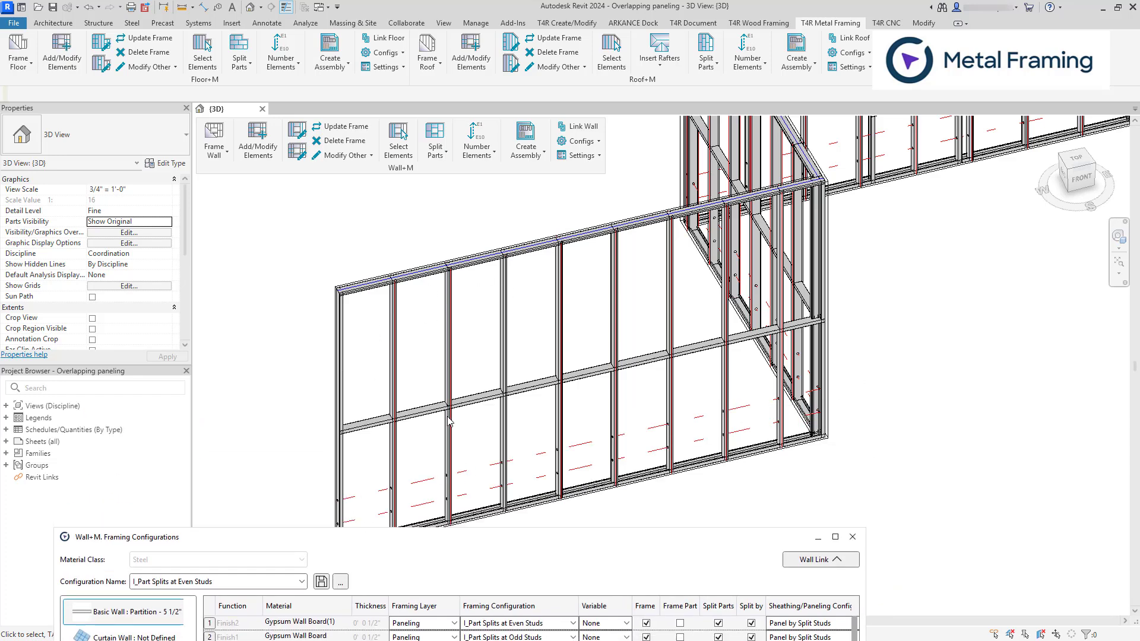
{"action": "left_click_drag", "start_coordinate": [483, 535], "coordinate": [502, 406]}
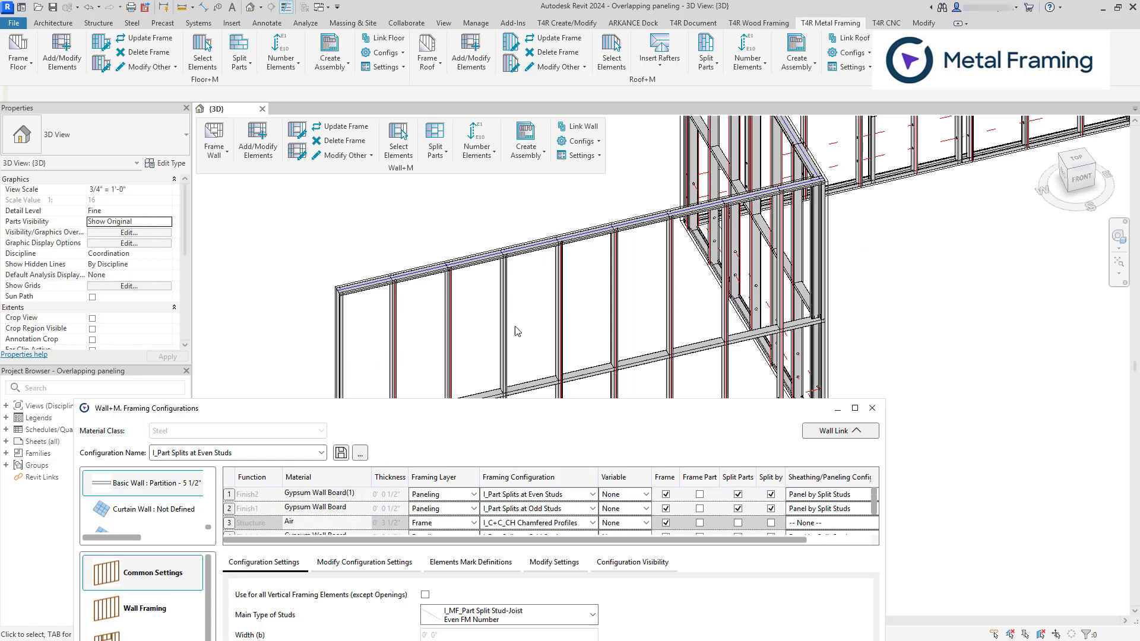
{"action": "left_click_drag", "start_coordinate": [429, 427], "coordinate": [514, 77]}
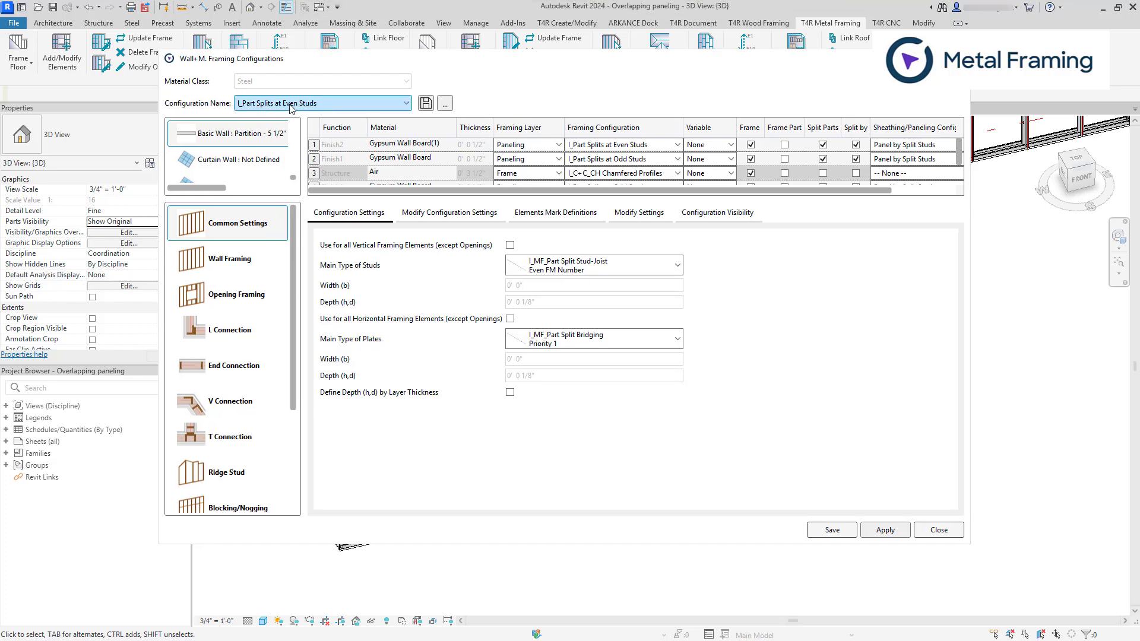
Step: Turn on Apply B/N/B under Blocking/Nogging, adding a centred I_MF_Part Split Bridging : Priority 1 row
{"action": "scroll", "coordinate": [237, 356], "scroll_direction": "down", "scroll_amount": 3}
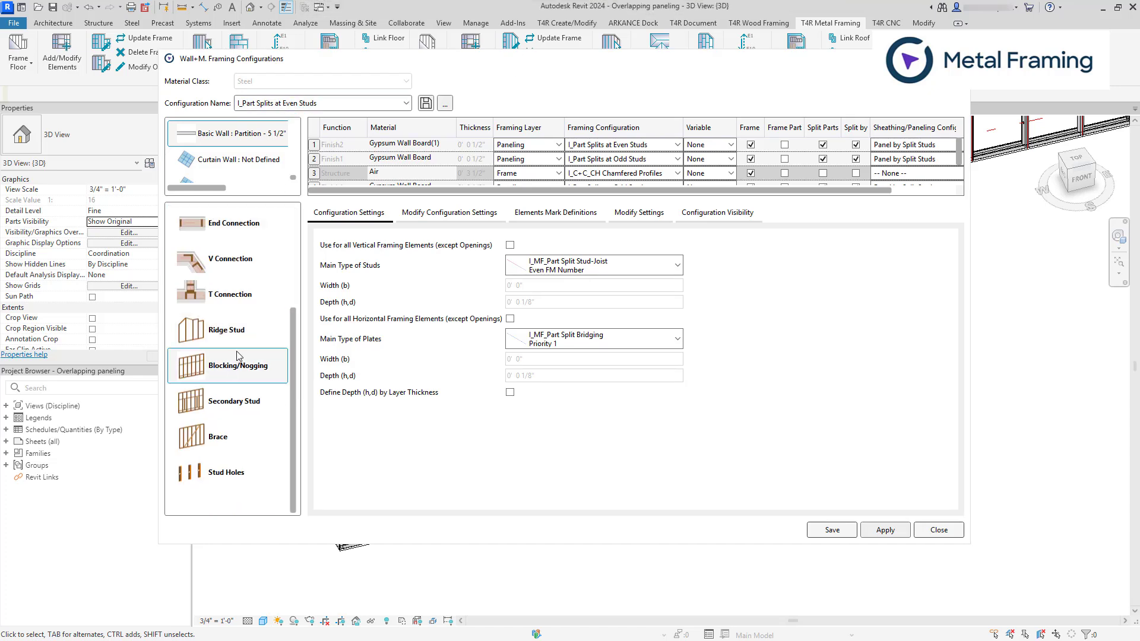
{"action": "left_click", "coordinate": [244, 371]}
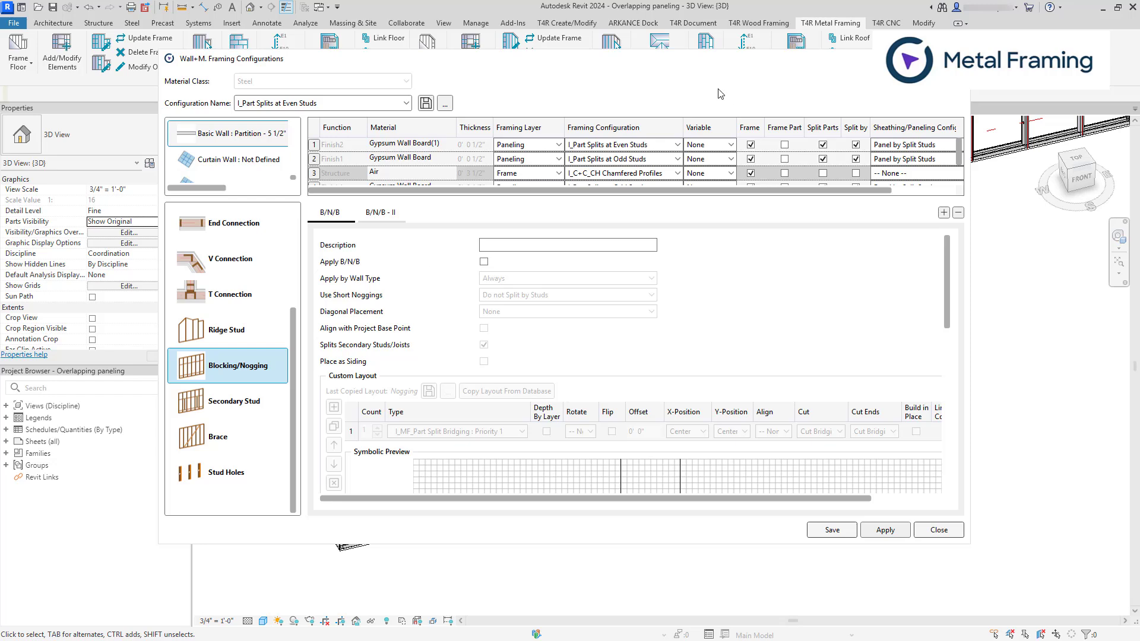
{"action": "left_click_drag", "start_coordinate": [717, 91], "coordinate": [325, 190]}
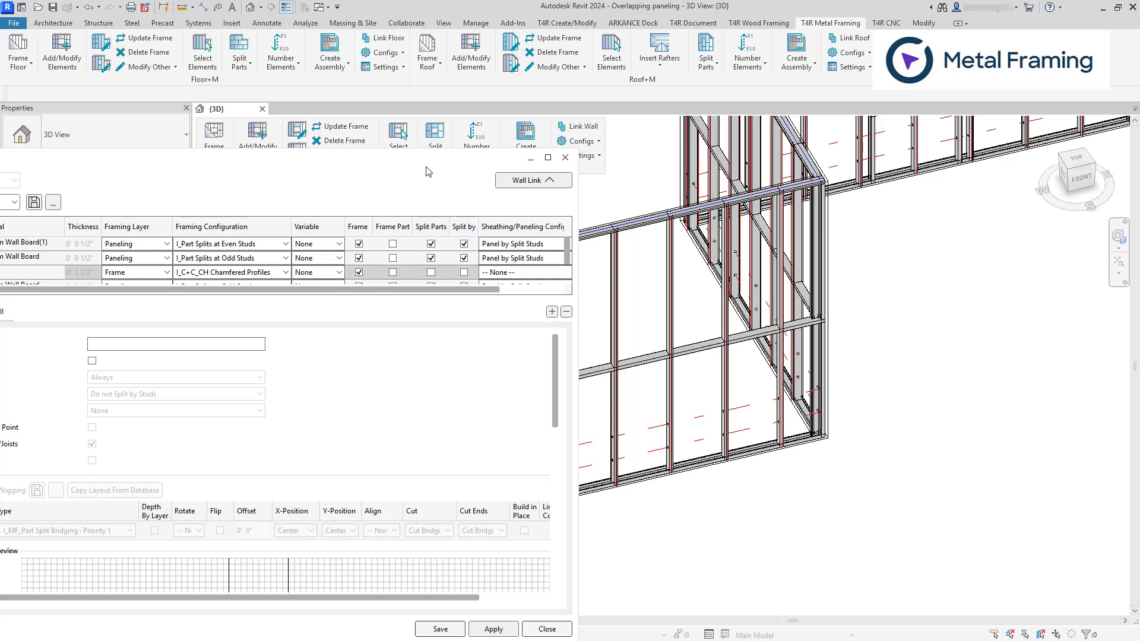
{"action": "left_click_drag", "start_coordinate": [416, 157], "coordinate": [787, 45]}
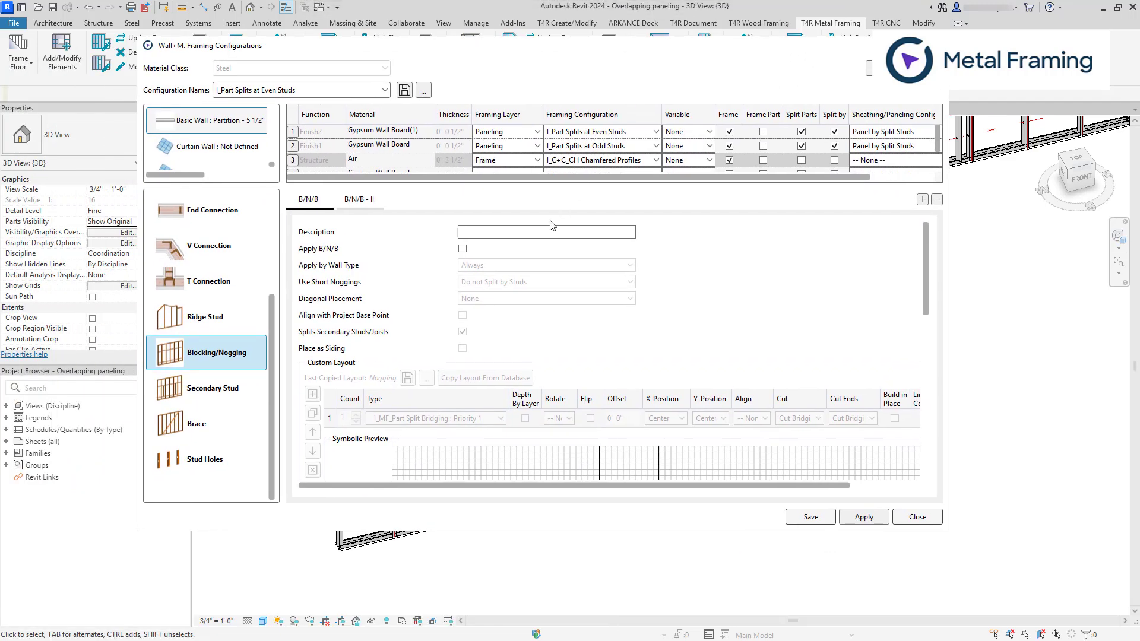
{"action": "left_click", "coordinate": [462, 248]}
{"action": "scroll", "coordinate": [419, 309], "scroll_direction": "down", "scroll_amount": 3}
{"action": "scroll", "coordinate": [419, 309], "scroll_direction": "down", "scroll_amount": 2}
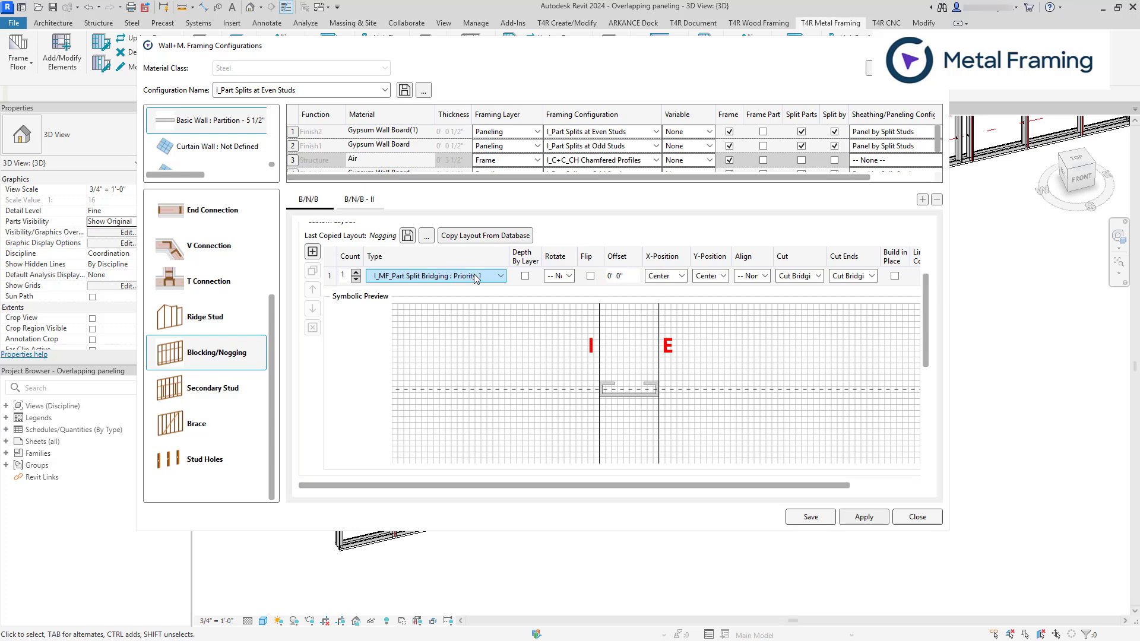
{"action": "scroll", "coordinate": [475, 278], "scroll_direction": "down", "scroll_amount": 8}
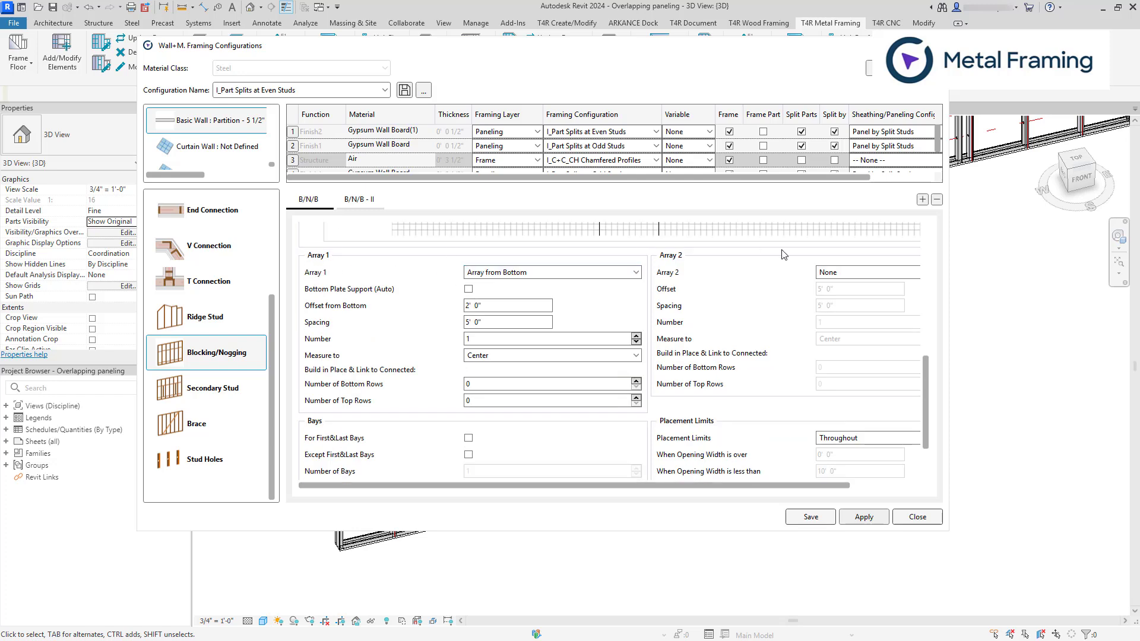
{"action": "scroll", "coordinate": [738, 266], "scroll_direction": "down", "scroll_amount": 1}
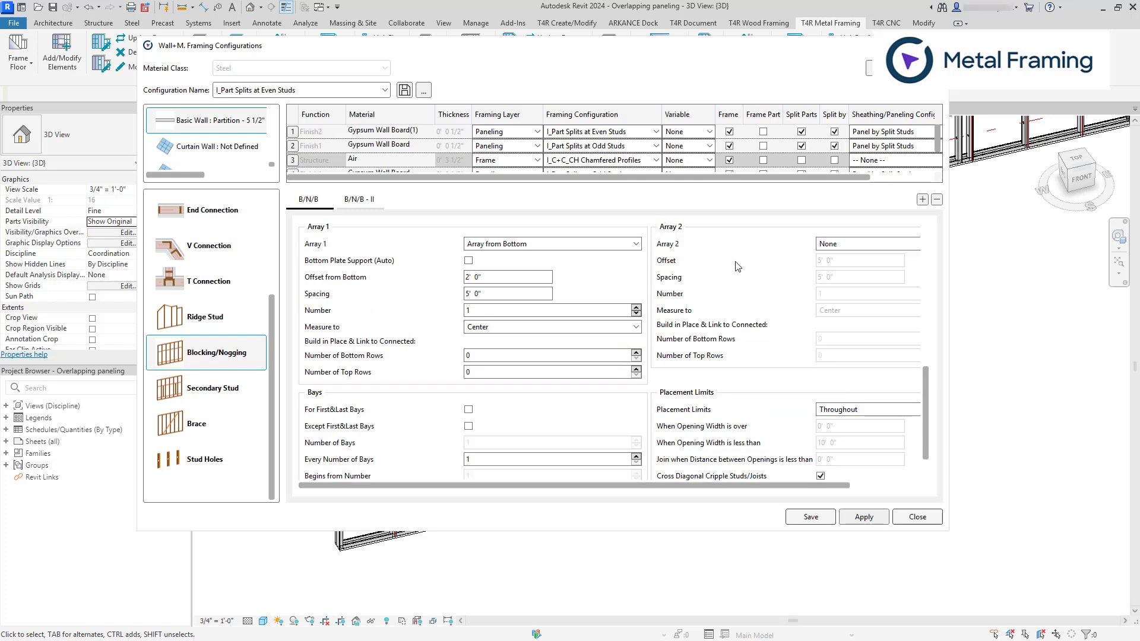
{"action": "scroll", "coordinate": [500, 283], "scroll_direction": "down", "scroll_amount": 1}
{"action": "left_click", "coordinate": [489, 283]}
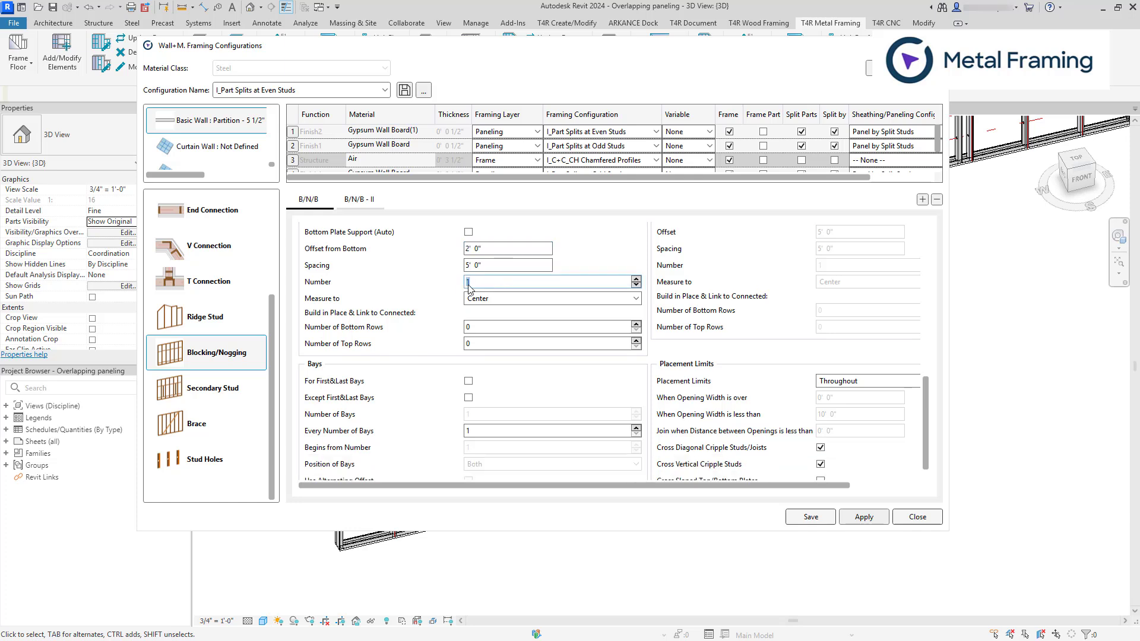
{"action": "scroll", "coordinate": [409, 305], "scroll_direction": "down", "scroll_amount": 1}
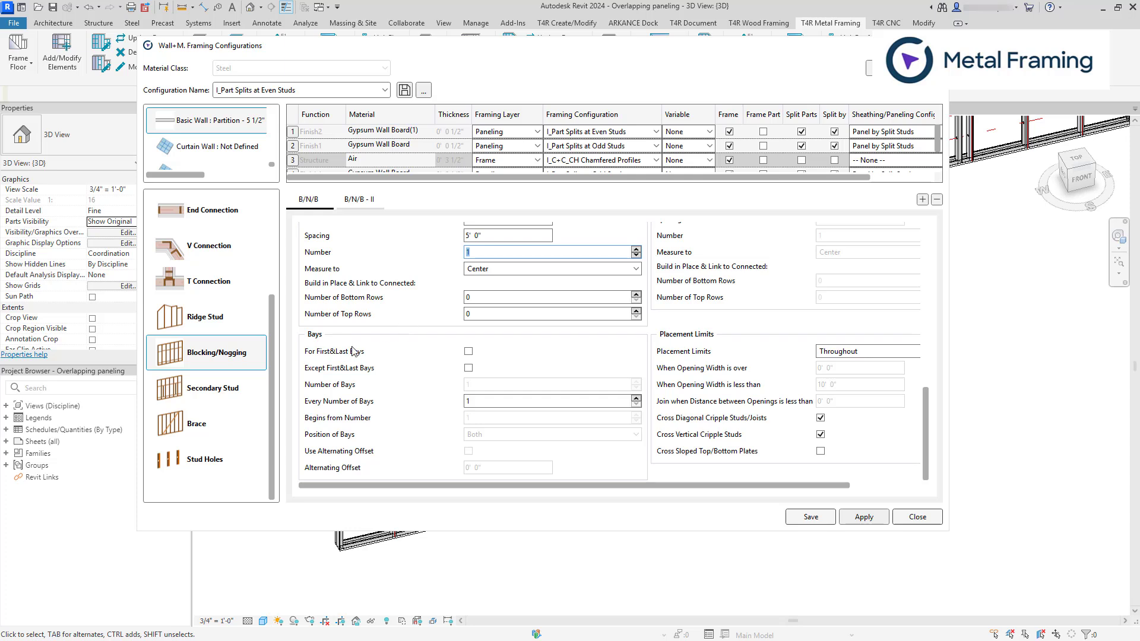
{"action": "left_click", "coordinate": [469, 368]}
{"action": "scroll", "coordinate": [570, 380], "scroll_direction": "up", "scroll_amount": 2}
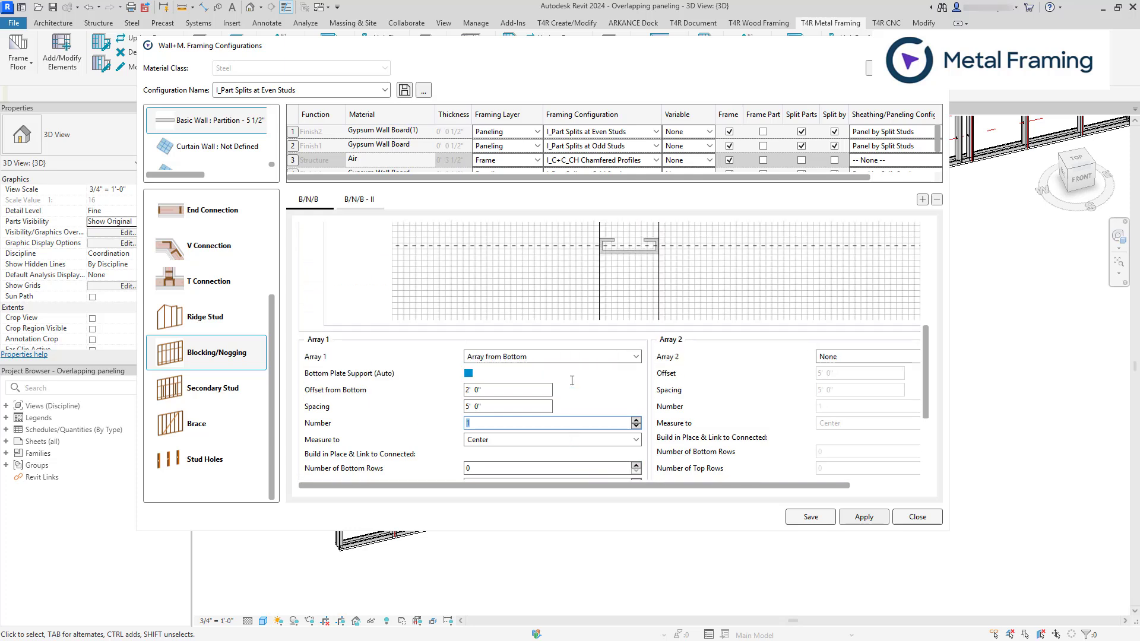
{"action": "scroll", "coordinate": [572, 381], "scroll_direction": "up", "scroll_amount": 8}
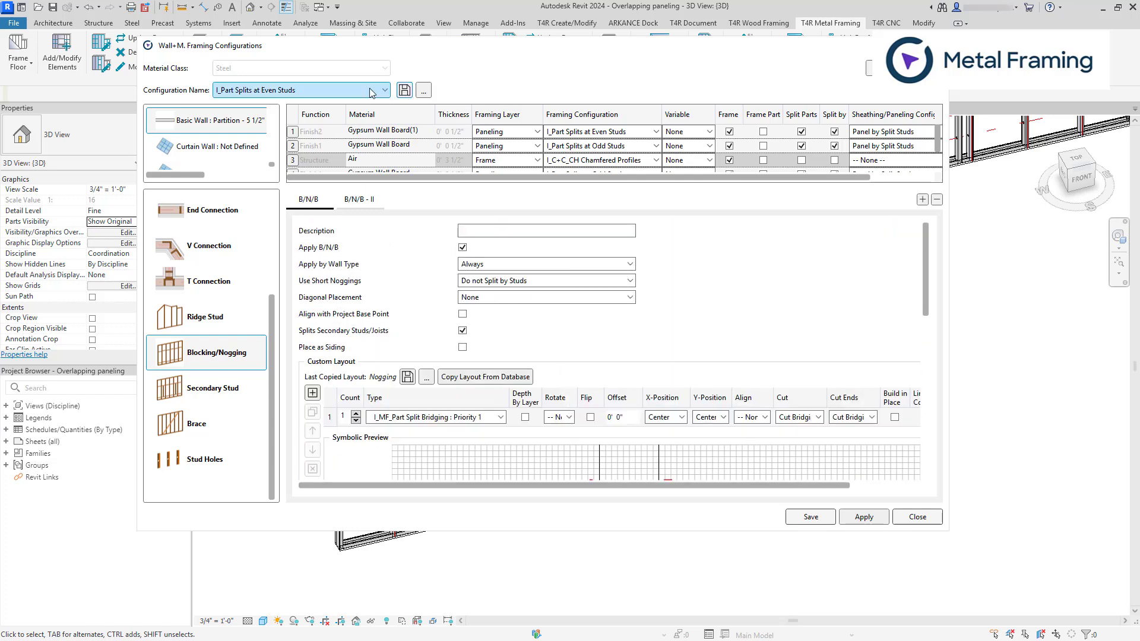
Step: Load I_Part Splits at Odd Studs and turn on Apply B/N/B under Blocking/Nogging
{"action": "left_click", "coordinate": [336, 94]}
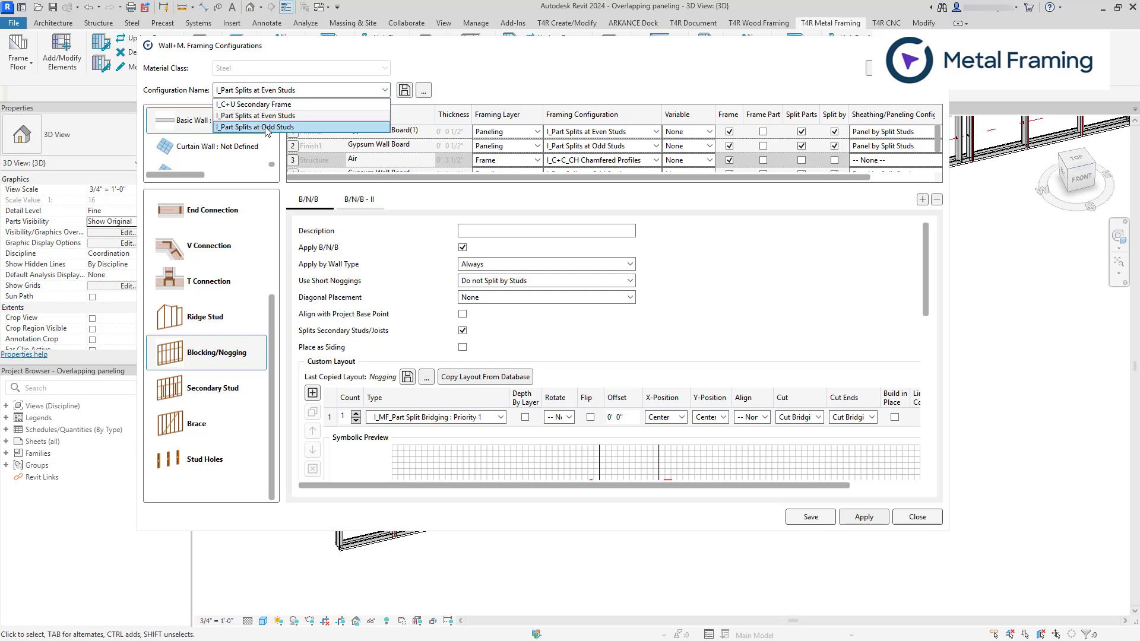
{"action": "left_click", "coordinate": [265, 127]}
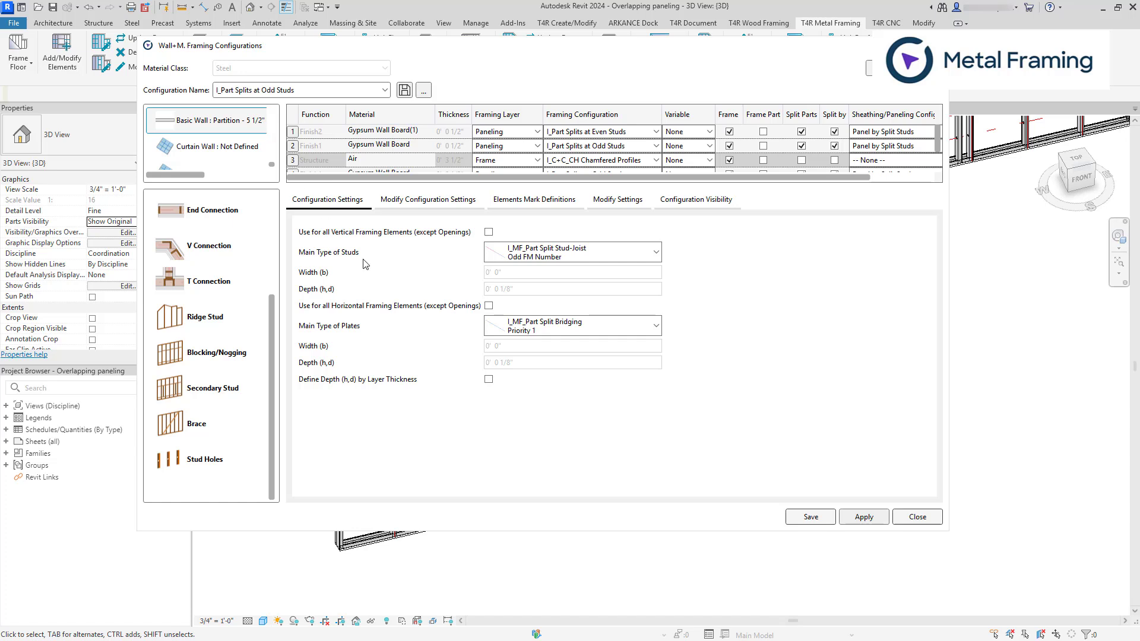
{"action": "left_click", "coordinate": [219, 354]}
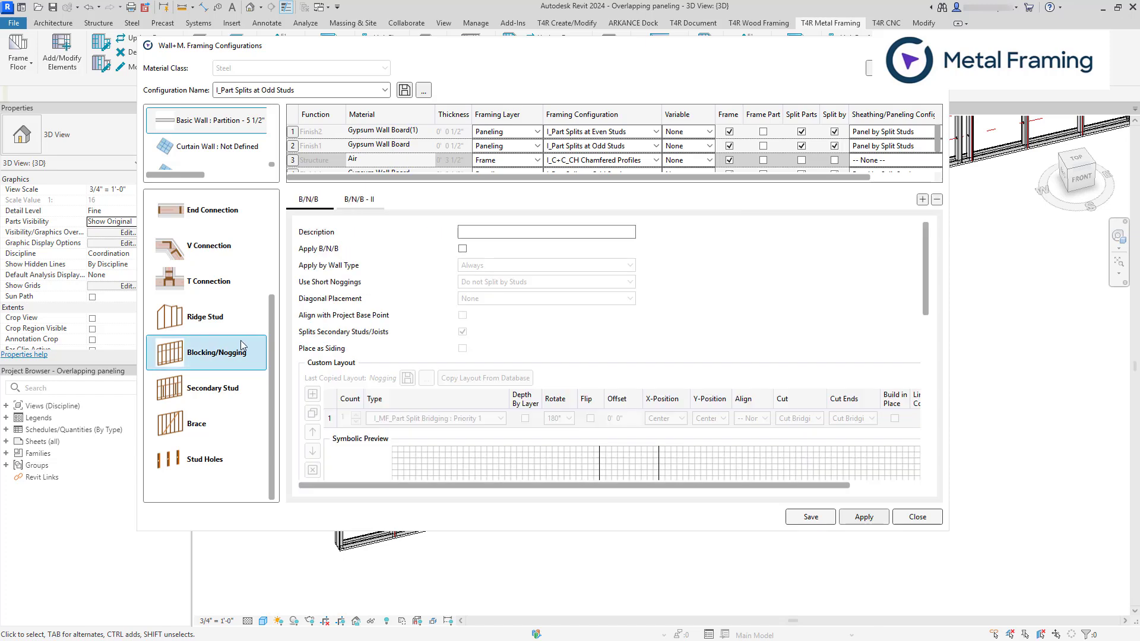
{"action": "left_click", "coordinate": [462, 249]}
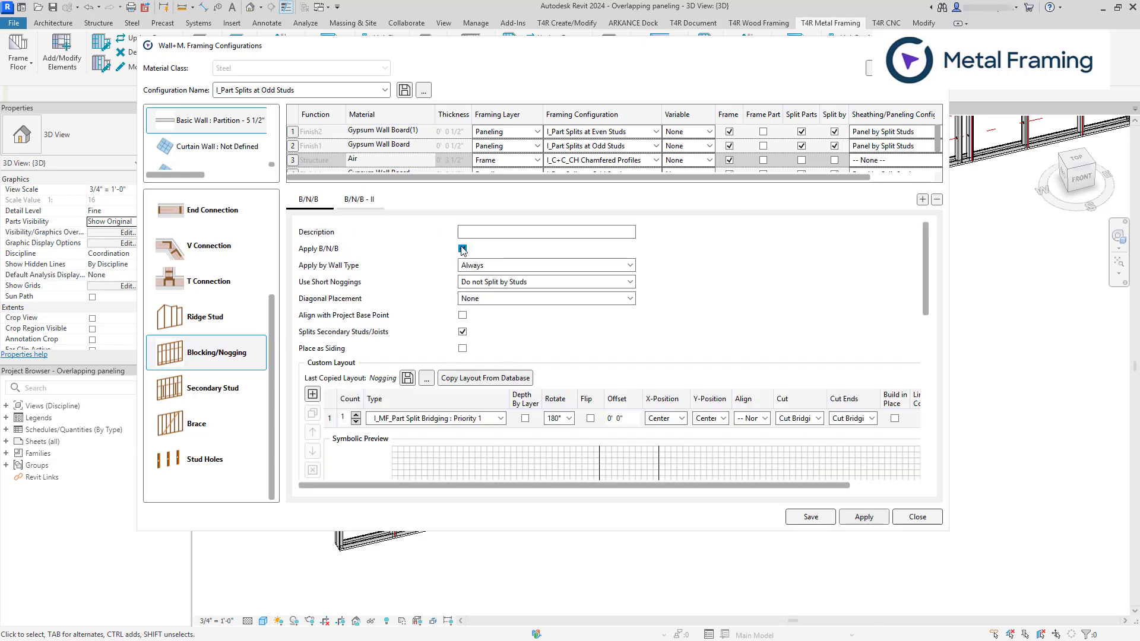
Step: Review the Array from Top blocking settings at 2' 0" spacing
{"action": "scroll", "coordinate": [447, 319], "scroll_direction": "down", "scroll_amount": 5}
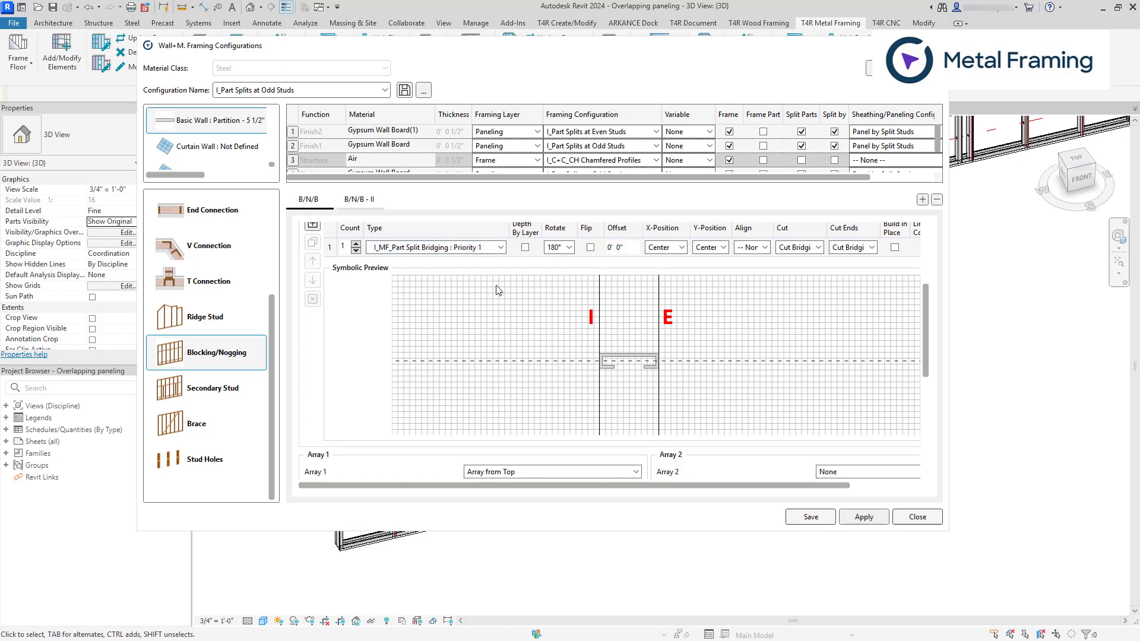
{"action": "scroll", "coordinate": [502, 309], "scroll_direction": "down", "scroll_amount": 4}
{"action": "scroll", "coordinate": [447, 270], "scroll_direction": "down", "scroll_amount": 3}
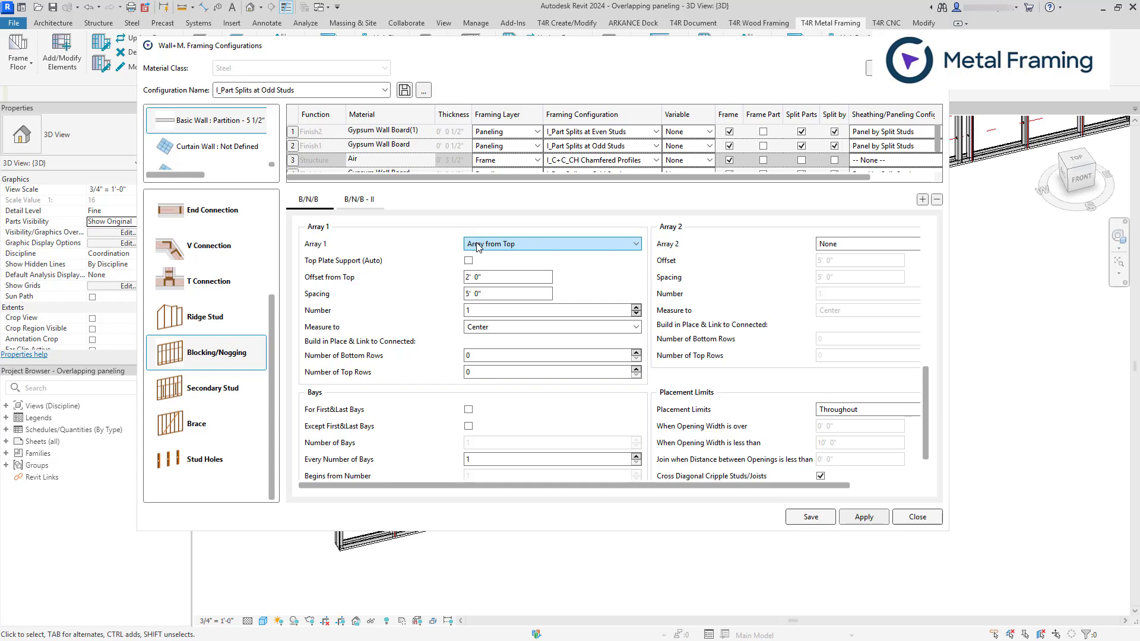
{"action": "scroll", "coordinate": [517, 320], "scroll_direction": "up", "scroll_amount": 15}
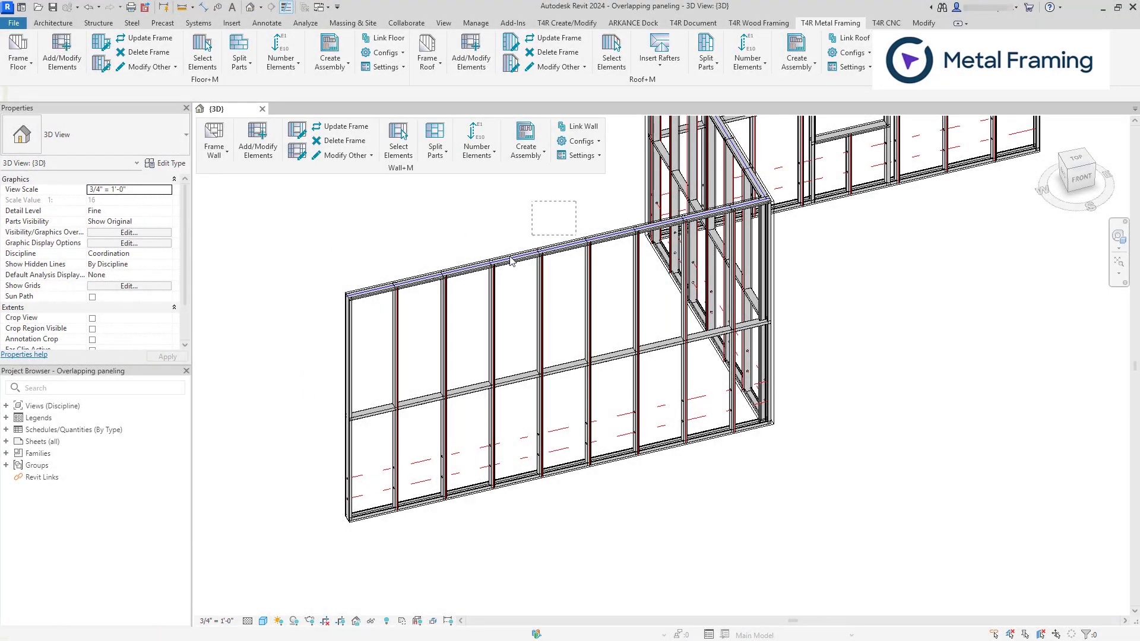
Step: Crossing-select the front partition wall's 17 framing elements after clearing a first attempt
{"action": "left_click_drag", "start_coordinate": [576, 201], "coordinate": [326, 555]}
{"action": "scroll", "coordinate": [446, 280], "scroll_direction": "up", "scroll_amount": 3}
{"action": "middle_click_drag", "start_coordinate": [445, 280], "coordinate": [508, 272]}
{"action": "scroll", "coordinate": [475, 273], "scroll_direction": "down", "scroll_amount": 3}
{"action": "key", "text": "Escape"}
{"action": "middle_click_drag", "start_coordinate": [374, 207], "coordinate": [393, 224]}
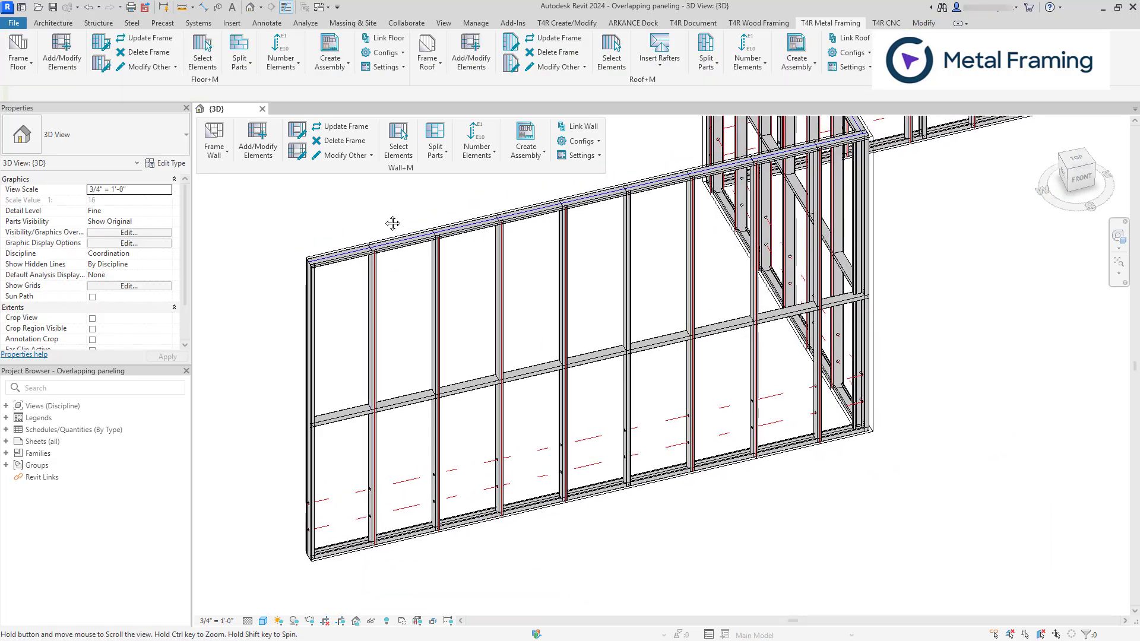
{"action": "left_click_drag", "start_coordinate": [469, 209], "coordinate": [247, 573]}
{"action": "scroll", "coordinate": [247, 572], "scroll_direction": "down", "scroll_amount": 1}
{"action": "middle_click_drag", "start_coordinate": [320, 262], "coordinate": [361, 253]}
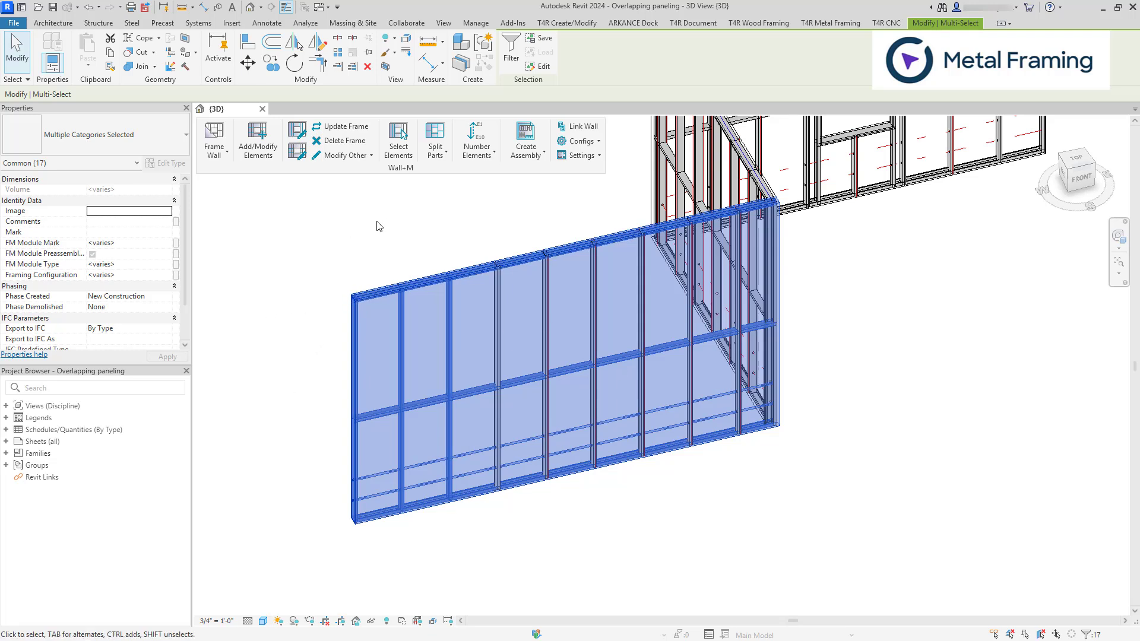
Step: Run Add Secondary Frame, apply to all conflicts, and Delete and Reframe the walls
{"action": "left_click", "coordinate": [225, 155]}
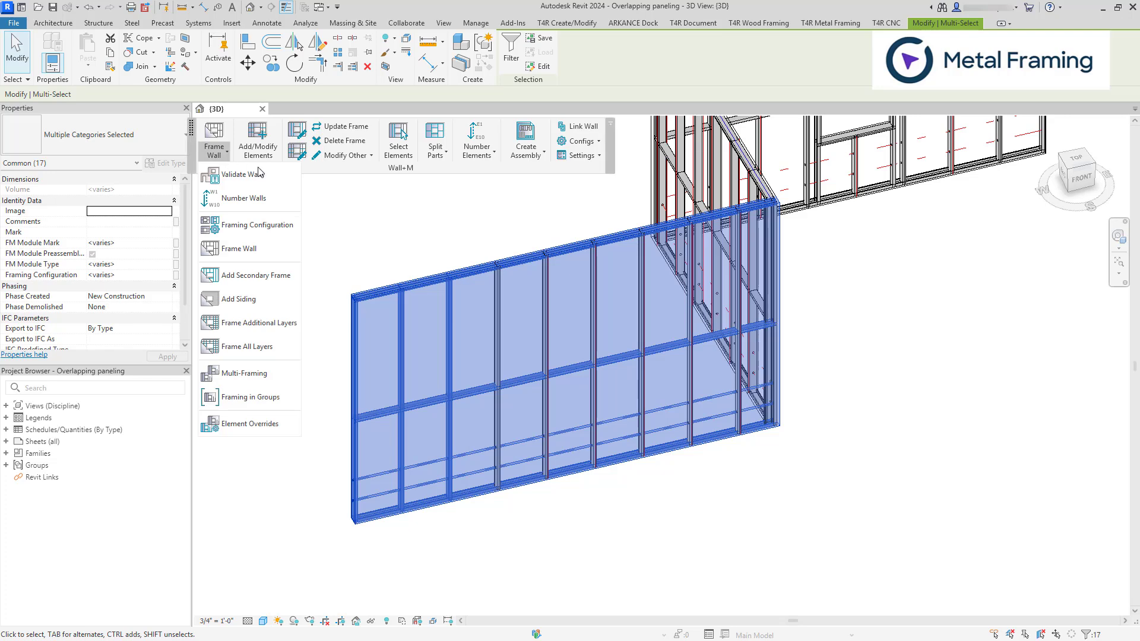
{"action": "left_click", "coordinate": [285, 276]}
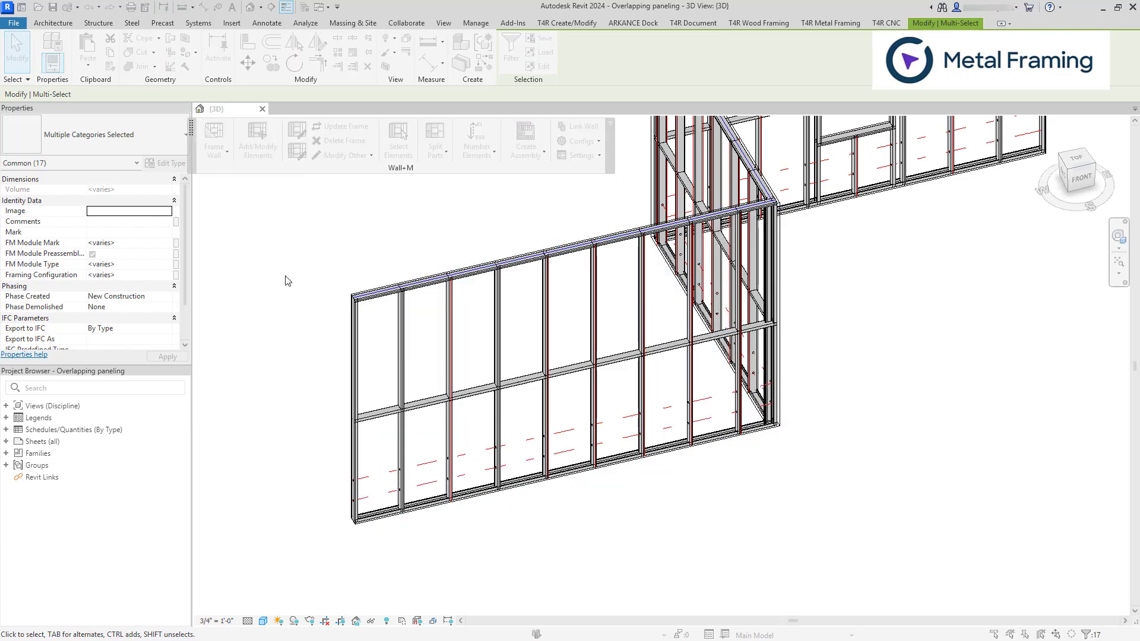
{"action": "left_click", "coordinate": [461, 388]}
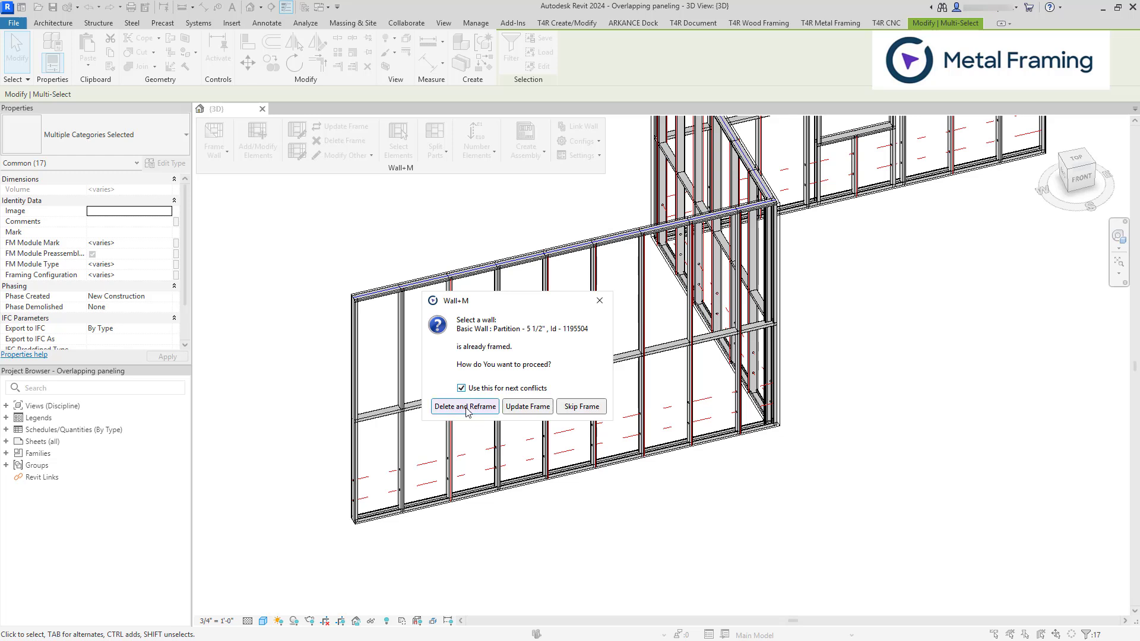
{"action": "left_click", "coordinate": [466, 407]}
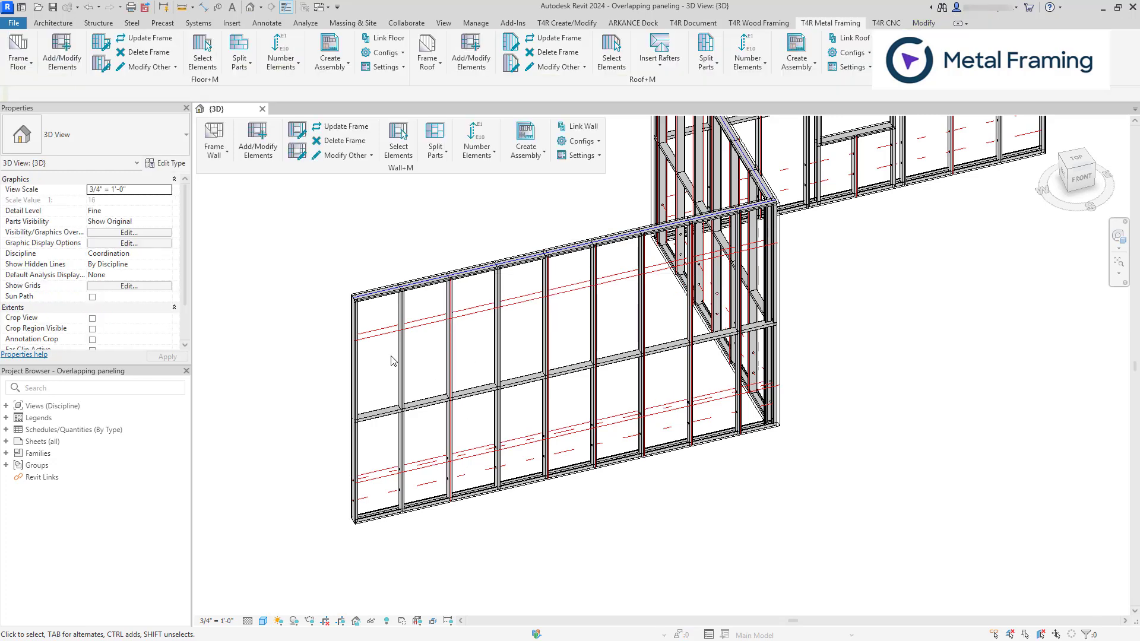
{"action": "scroll", "coordinate": [312, 352], "scroll_direction": "up", "scroll_amount": 3}
{"action": "middle_click_drag", "start_coordinate": [301, 354], "coordinate": [272, 318]}
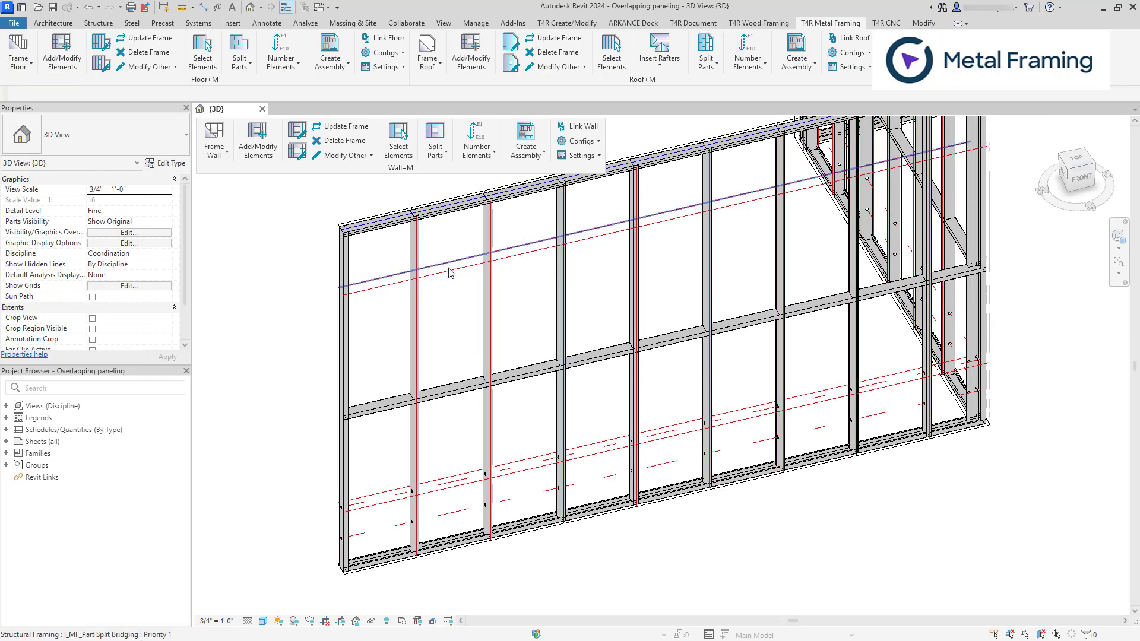
{"action": "middle_click_drag", "start_coordinate": [469, 434], "coordinate": [401, 443], "text": "shift"}
Step: Show the wall as parts, crossing-select it, and run Split Parts at studs and nogging
{"action": "left_click", "coordinate": [167, 221]}
{"action": "left_click", "coordinate": [116, 232]}
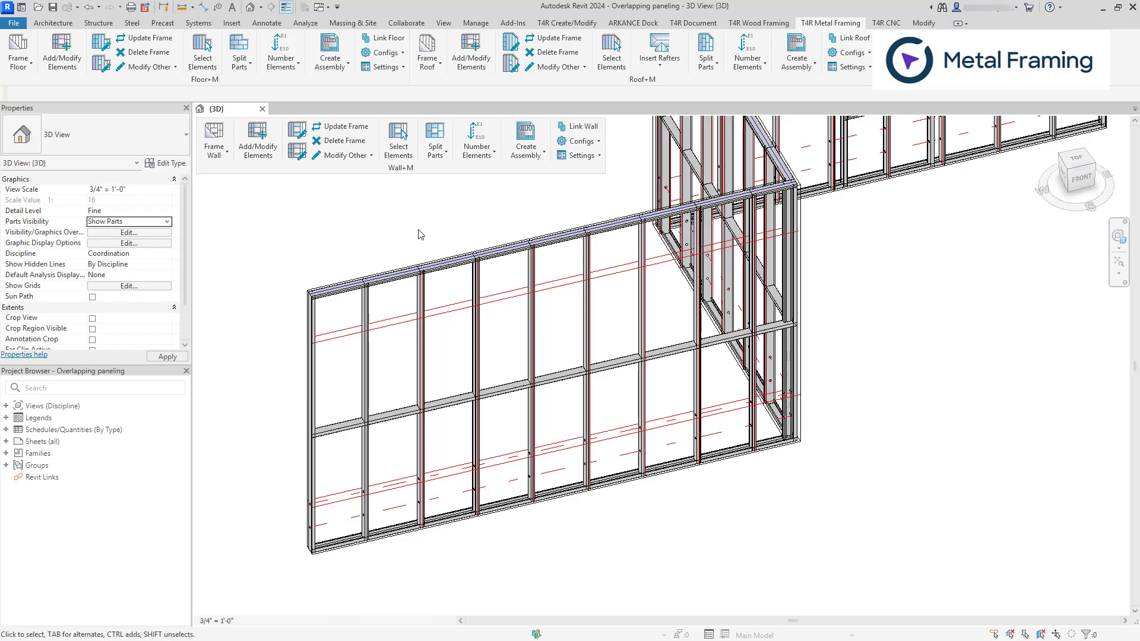
{"action": "scroll", "coordinate": [491, 190], "scroll_direction": "up", "scroll_amount": 2}
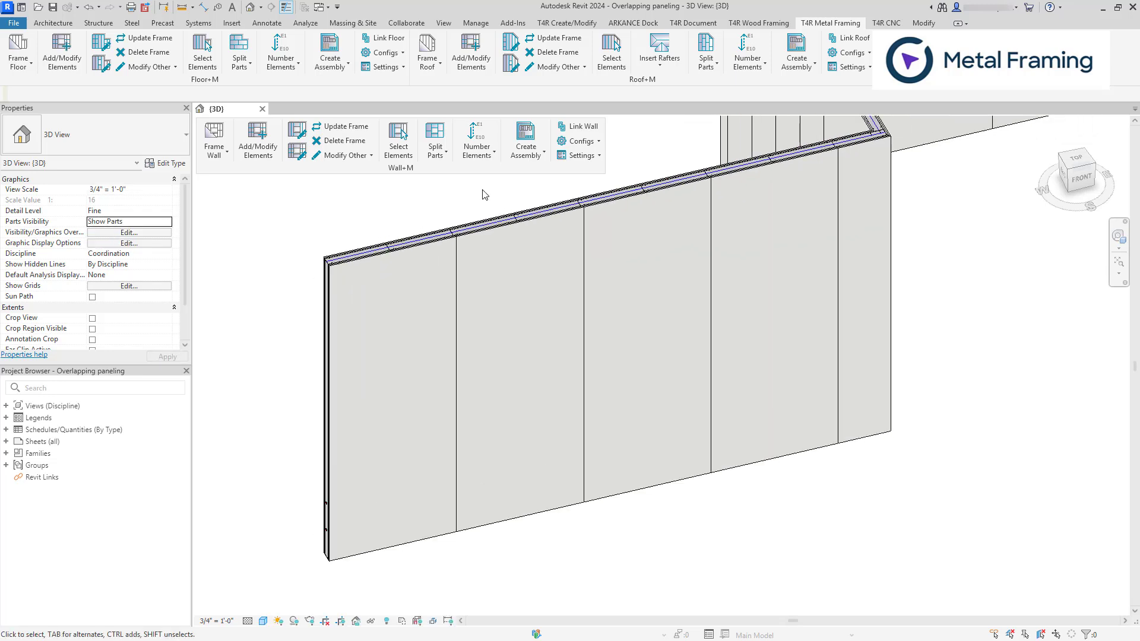
{"action": "left_click_drag", "start_coordinate": [483, 190], "coordinate": [255, 552]}
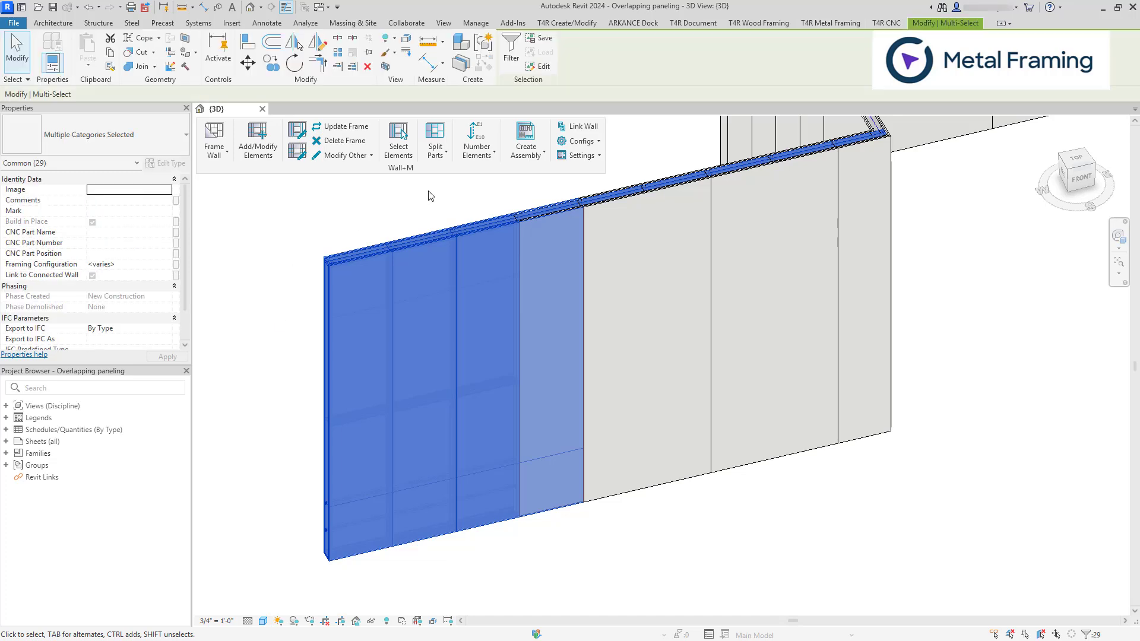
{"action": "left_click", "coordinate": [435, 143]}
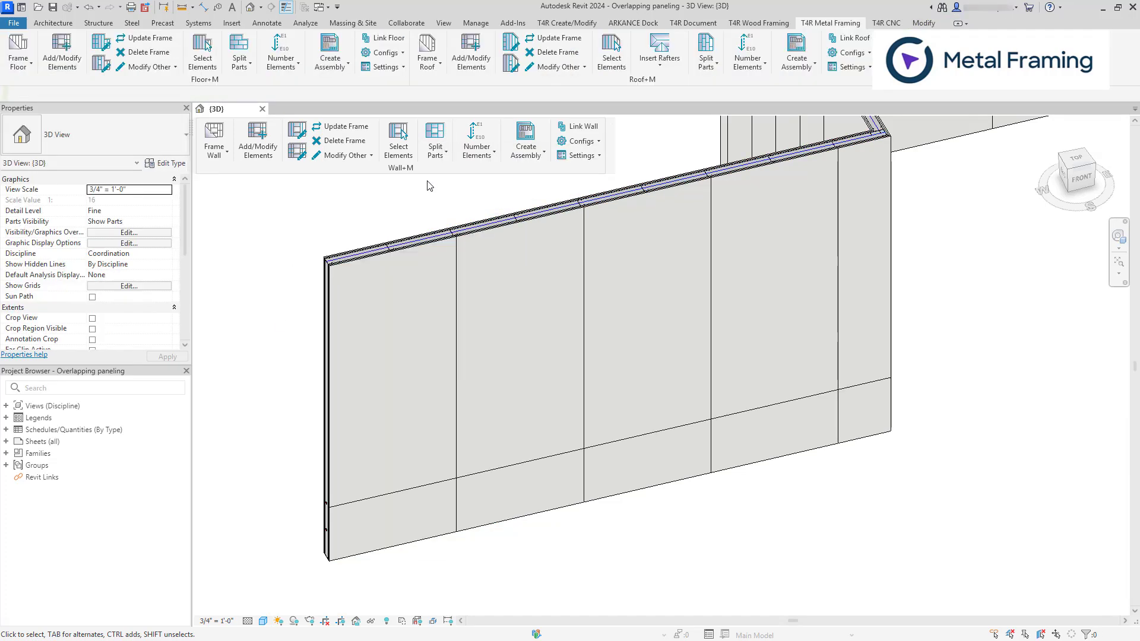
Step: Select three wall panels in turn to inspect the new horizontal joints
{"action": "scroll", "coordinate": [466, 562], "scroll_direction": "up", "scroll_amount": 2}
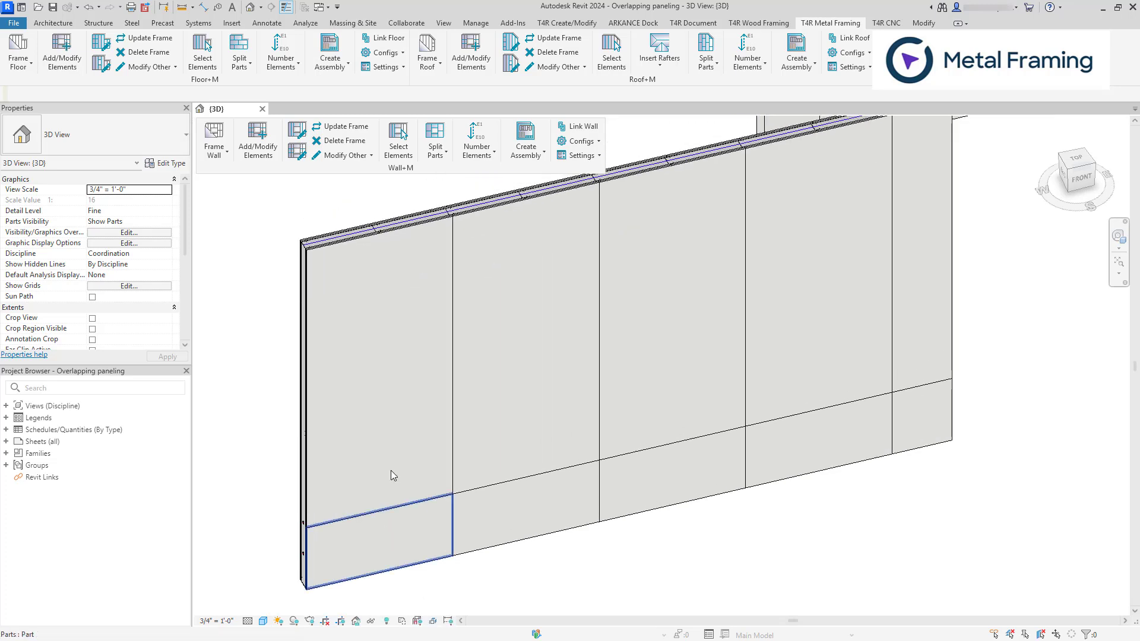
{"action": "left_click", "coordinate": [378, 425]}
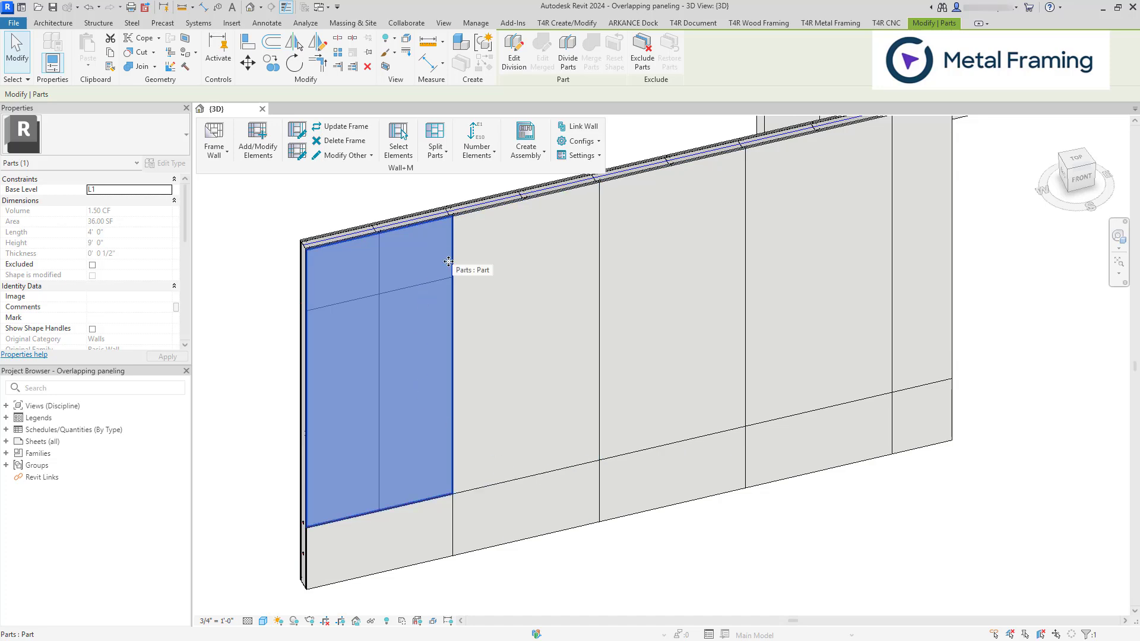
{"action": "left_click", "coordinate": [594, 246]}
{"action": "left_click", "coordinate": [701, 227]}
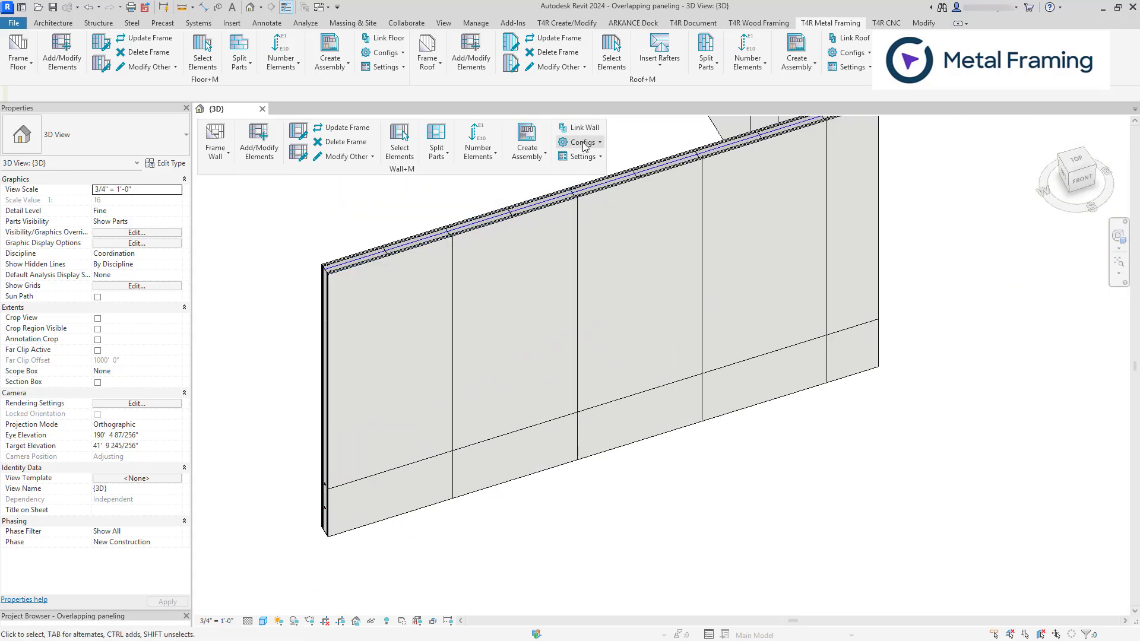
Step: Open Metal Framing's Paneling Configuration settings and expand the Wall Link section
{"action": "left_click", "coordinate": [581, 143]}
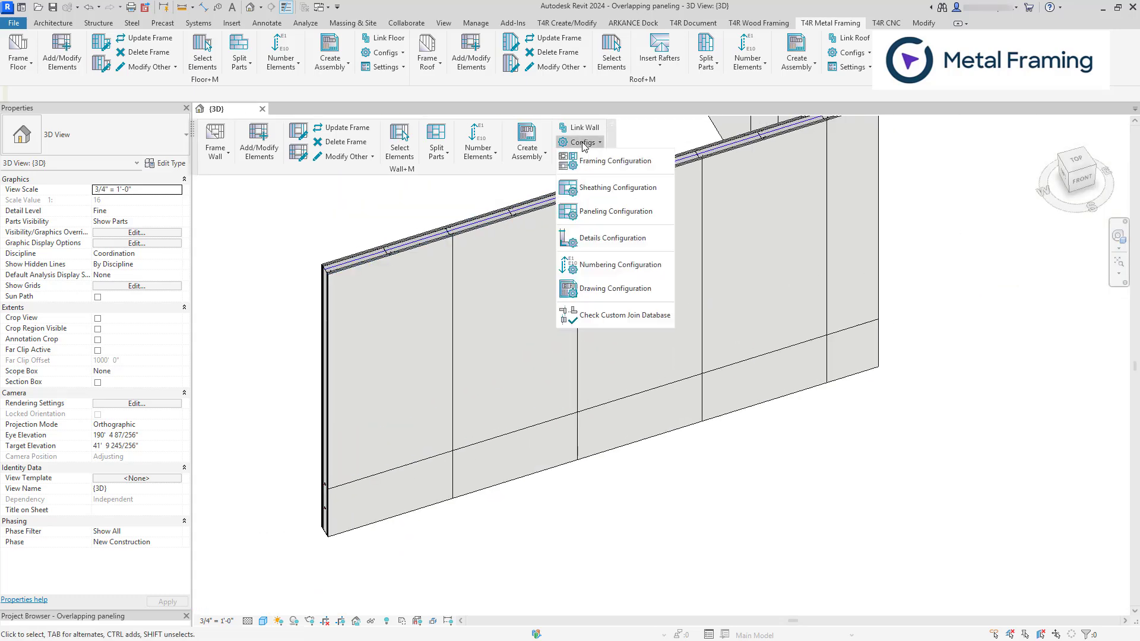
{"action": "left_click", "coordinate": [659, 213]}
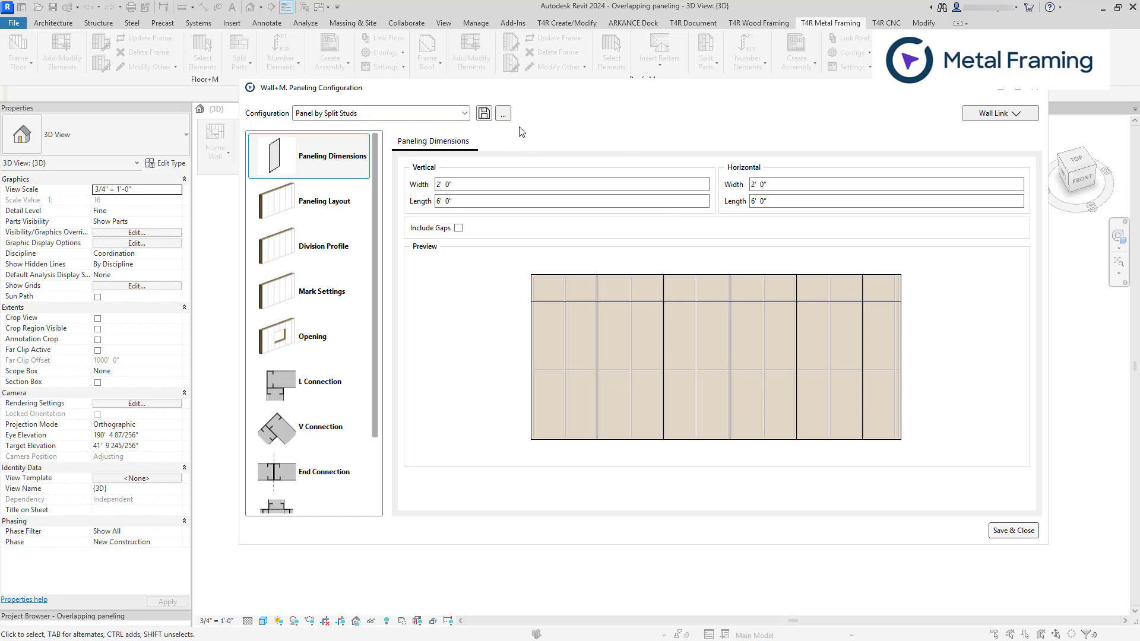
{"action": "left_click", "coordinate": [1017, 114]}
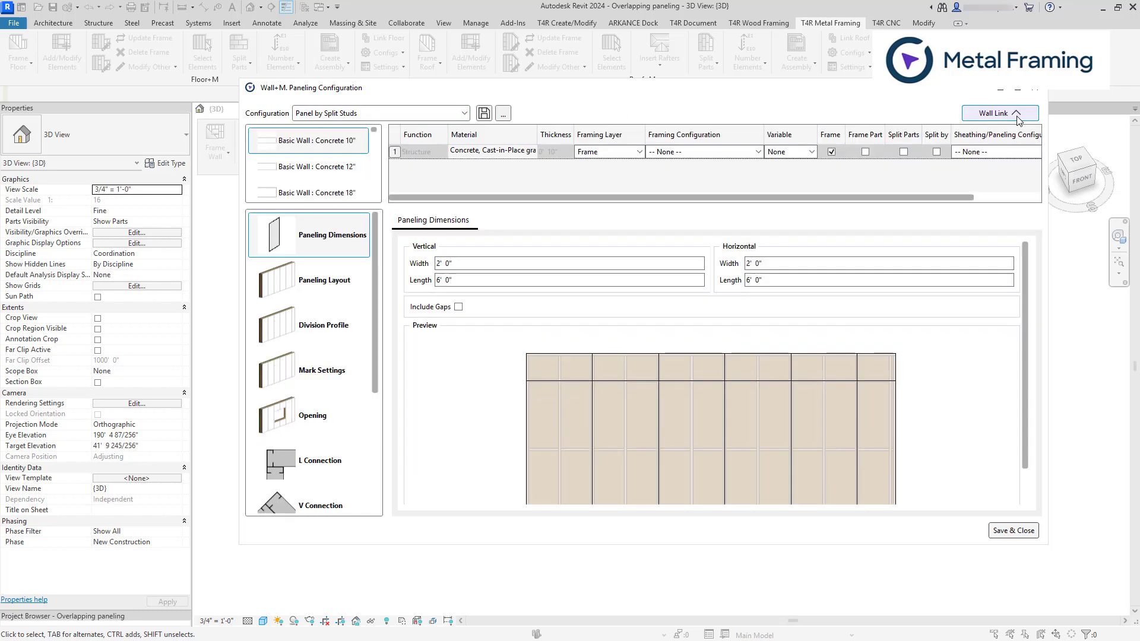
{"action": "scroll", "coordinate": [316, 161], "scroll_direction": "down", "scroll_amount": 4}
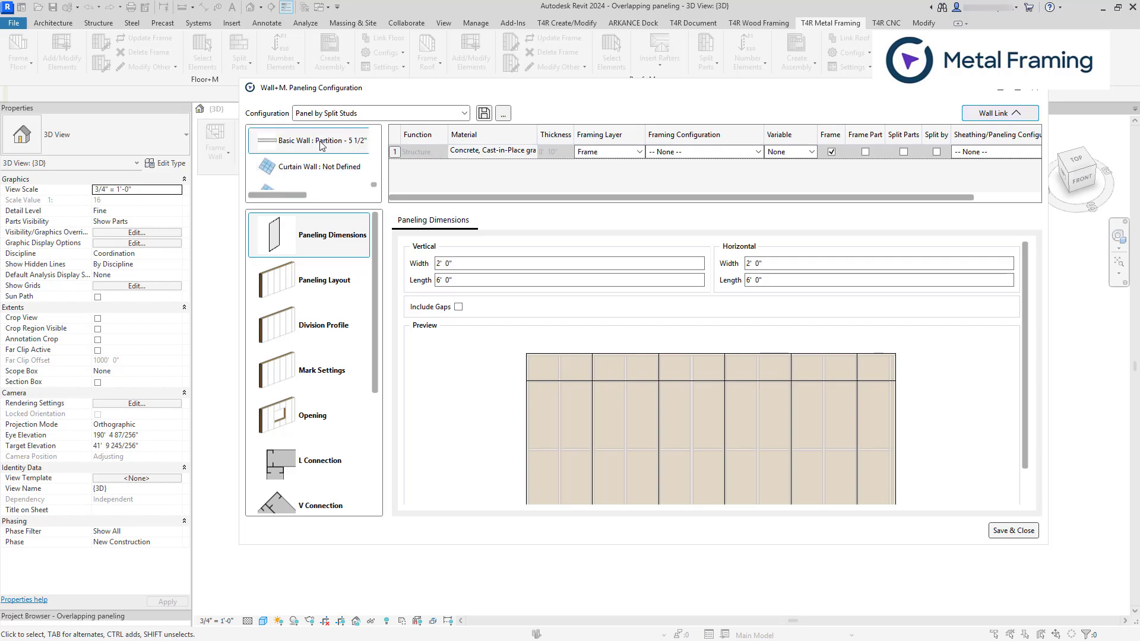
Step: Select Basic Wall : Partition - 5 1/2" and check its gypsum layers use Panel by Split Studs
{"action": "left_click", "coordinate": [321, 147]}
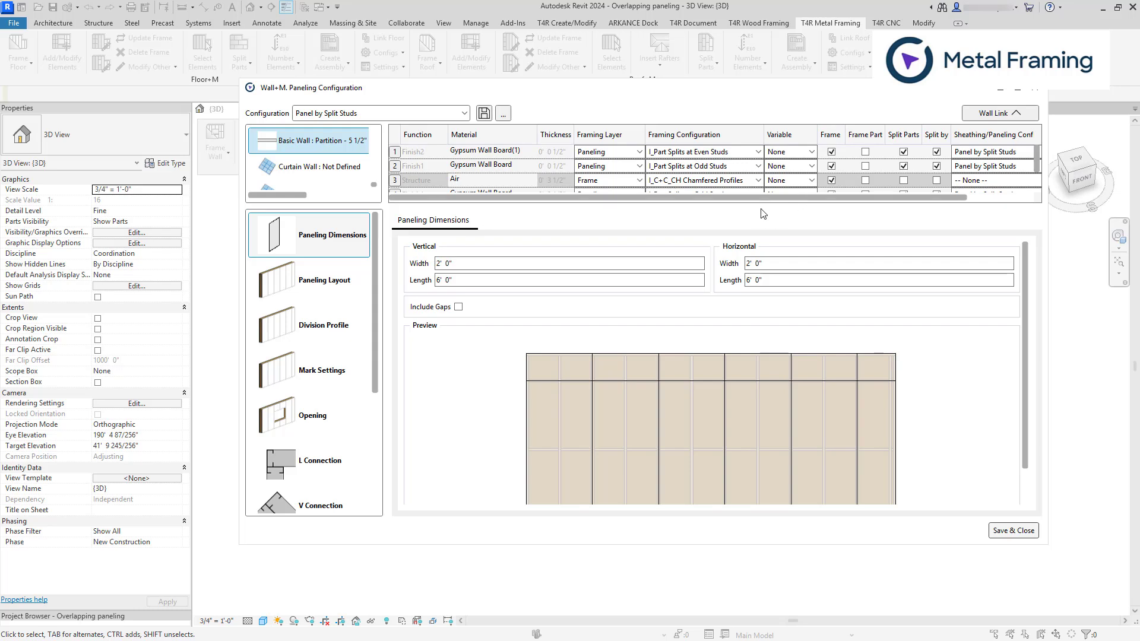
{"action": "left_click_drag", "start_coordinate": [768, 197], "coordinate": [831, 197]}
{"action": "left_click", "coordinate": [925, 151]}
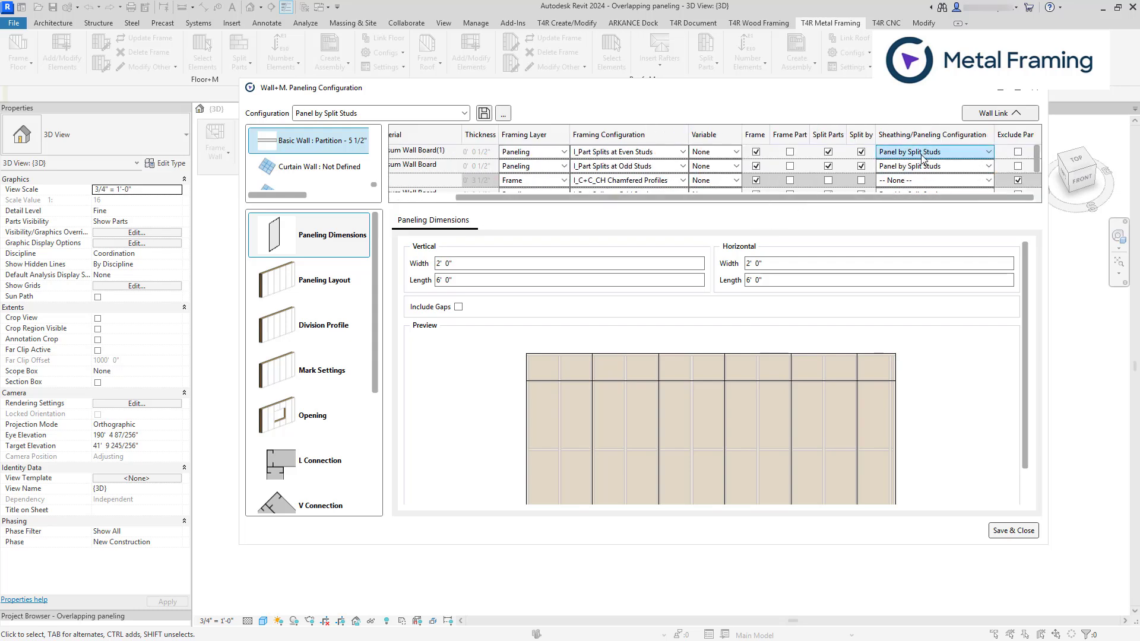
{"action": "left_click", "coordinate": [907, 167]}
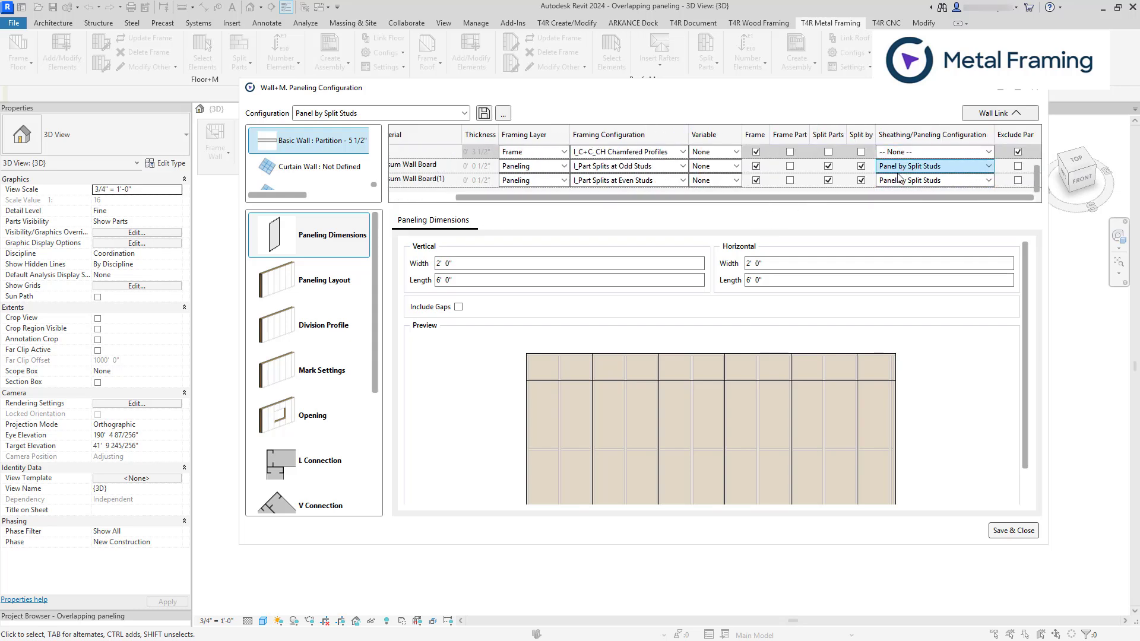
{"action": "key", "text": "Up"}
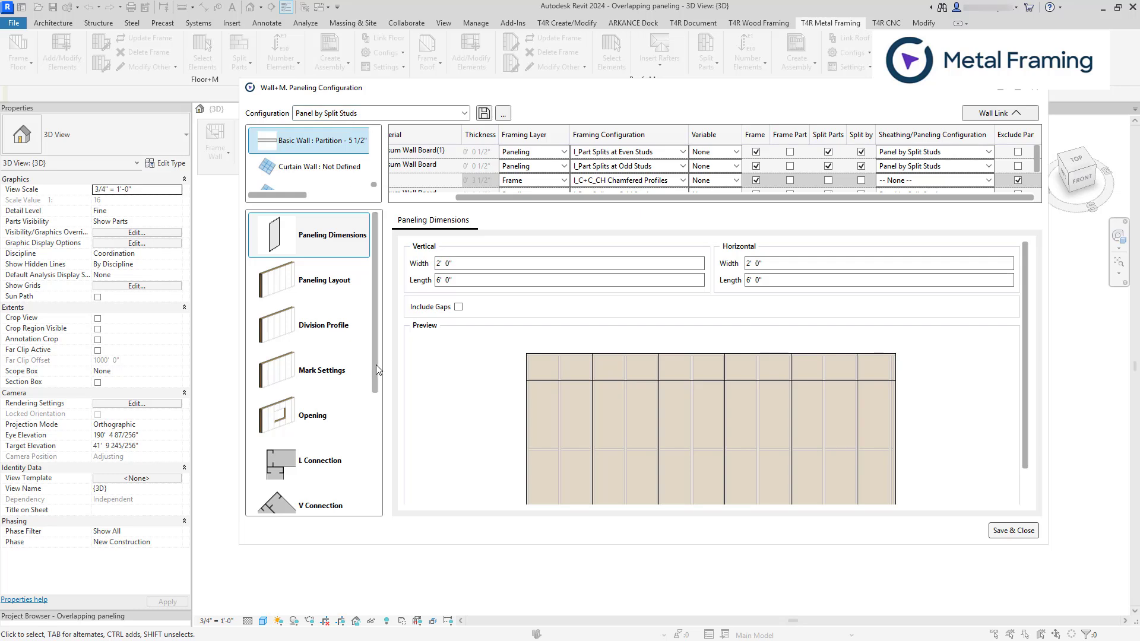
{"action": "scroll", "coordinate": [376, 365], "scroll_direction": "down", "scroll_amount": 3}
Step: In Division Profile, set both the vertical and horizontal gaps to 0' 0 1/4"
{"action": "left_click", "coordinate": [364, 319]}
{"action": "scroll", "coordinate": [364, 318], "scroll_direction": "up", "scroll_amount": 3}
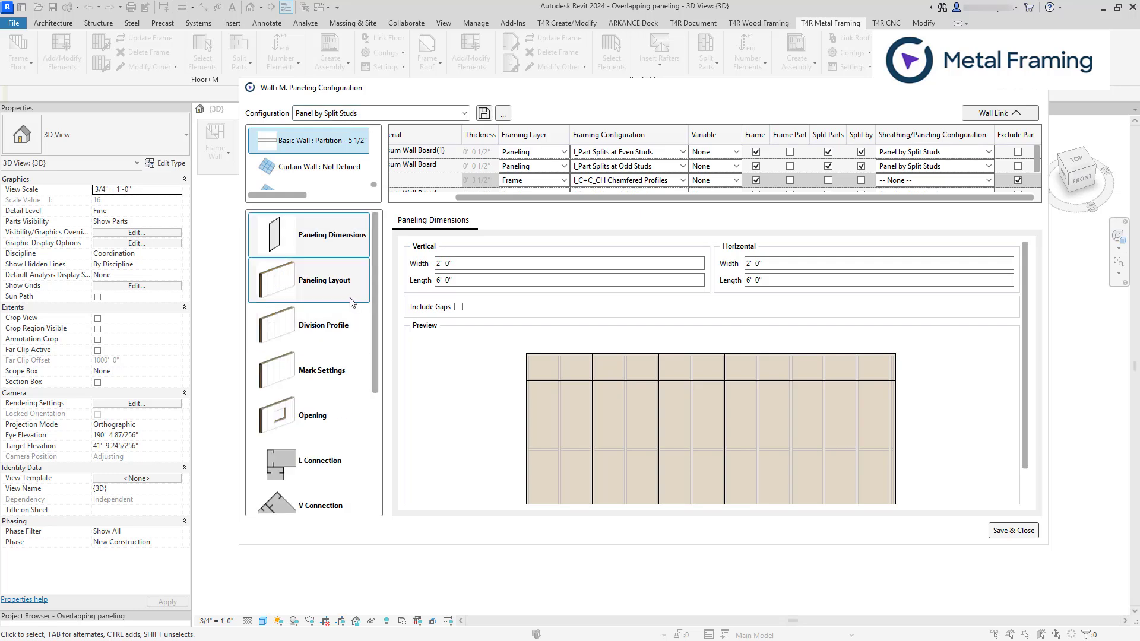
{"action": "left_click", "coordinate": [338, 326]}
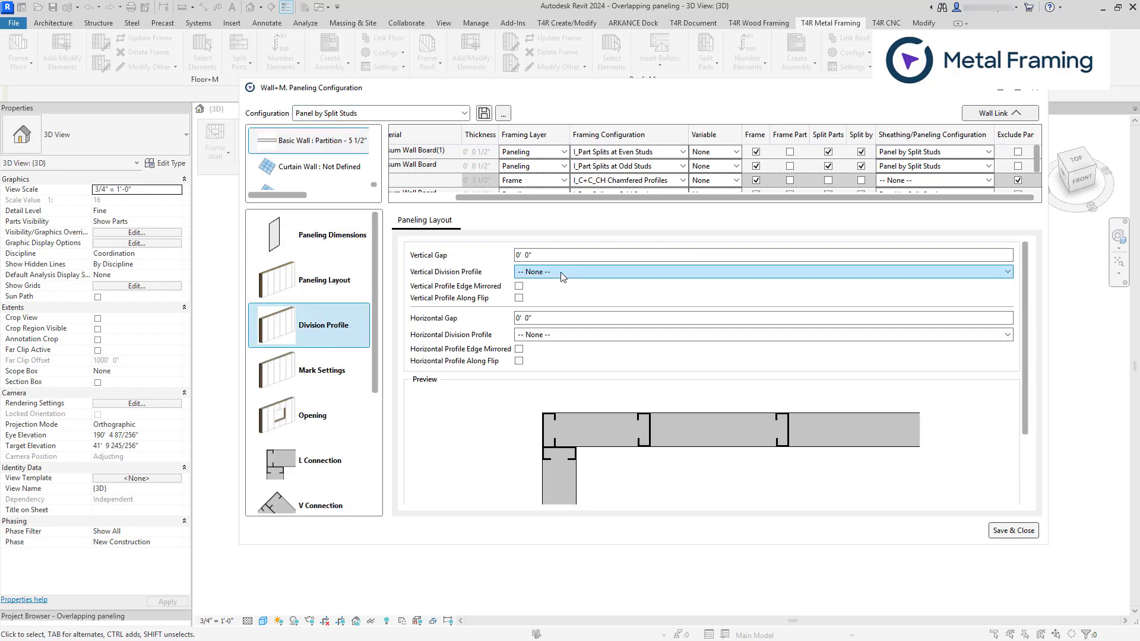
{"action": "left_click", "coordinate": [528, 256]}
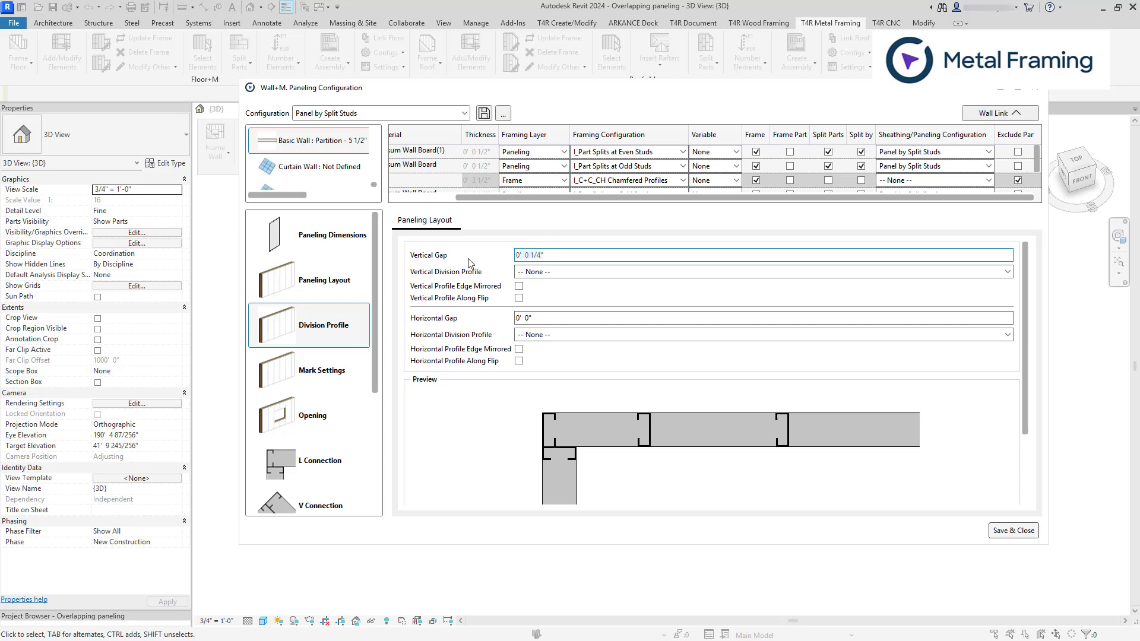
{"action": "left_click", "coordinate": [542, 318]}
{"action": "key", "text": "ctrl+a"}
{"action": "type", "text": "0' 0 1/4\""}
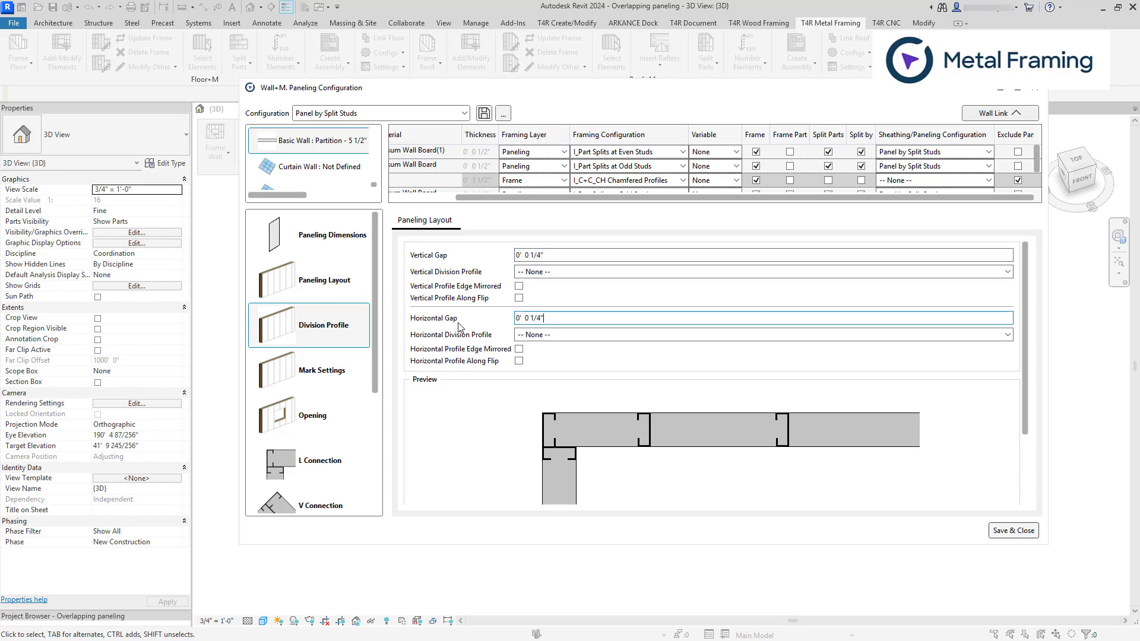
Step: Review the L Connection inner-corner settings: 0' 0" layer extension on both walls, no stud split
{"action": "scroll", "coordinate": [352, 362], "scroll_direction": "down", "scroll_amount": 3}
{"action": "left_click", "coordinate": [336, 334]}
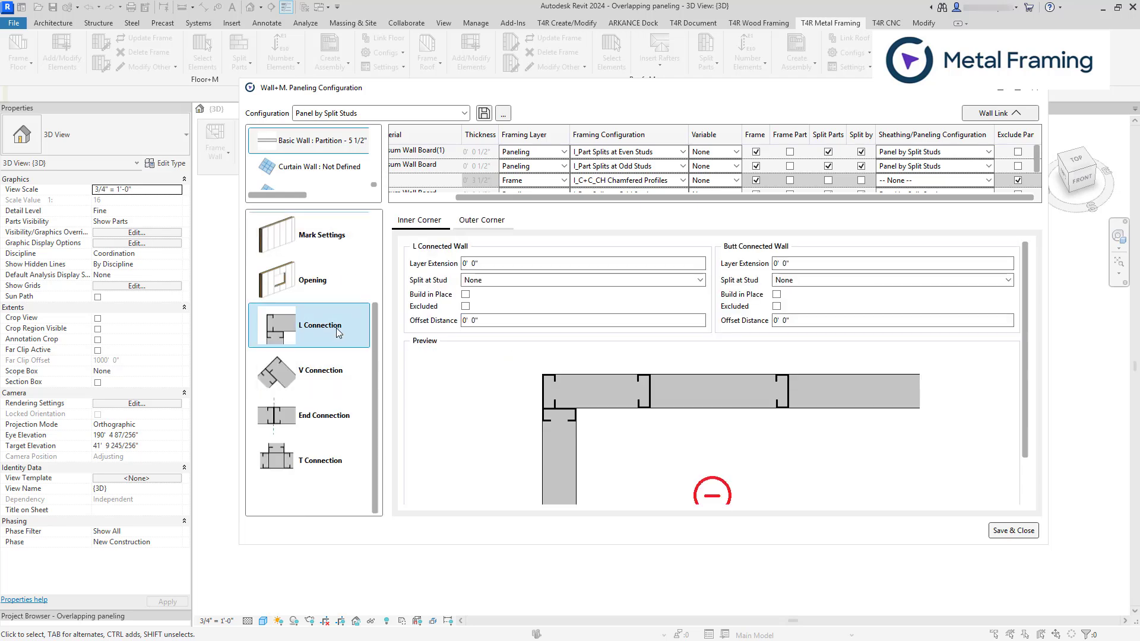
{"action": "left_click", "coordinate": [414, 224]}
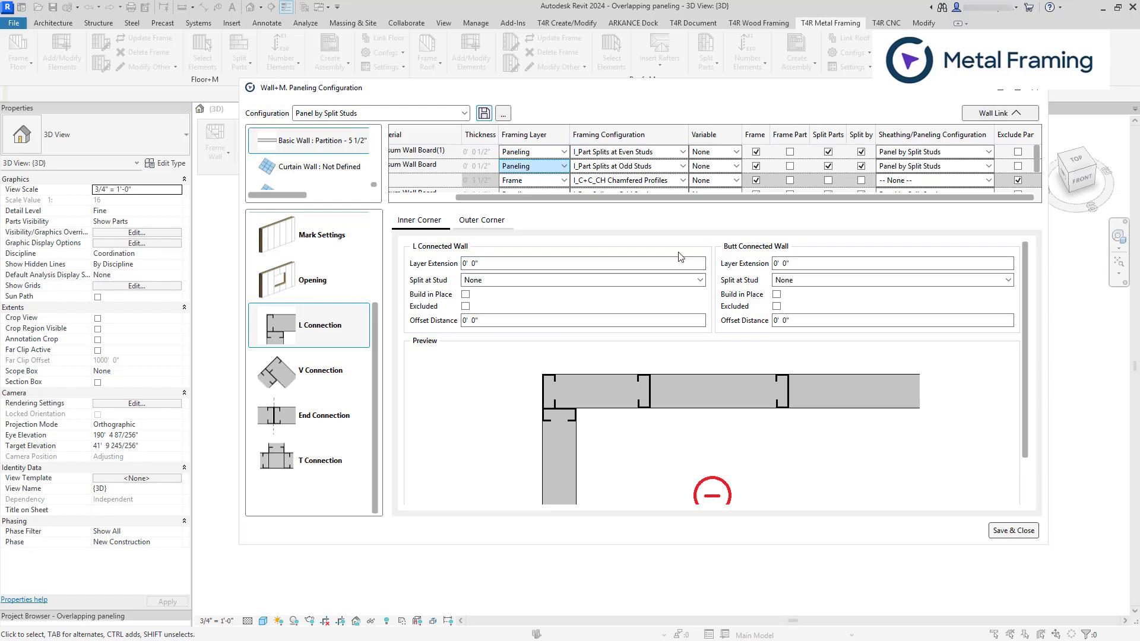
Step: Crossing-select the front wall's gypsum parts and re-split them with Split Parts
{"action": "left_click", "coordinate": [1013, 530]}
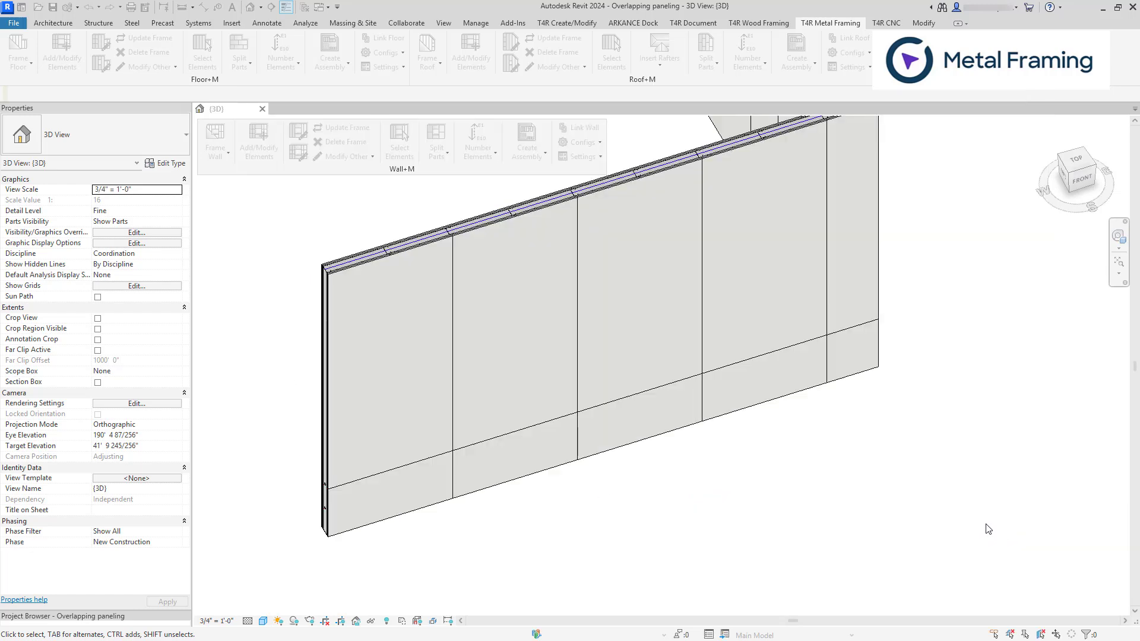
{"action": "left_click_drag", "start_coordinate": [692, 527], "coordinate": [375, 280]}
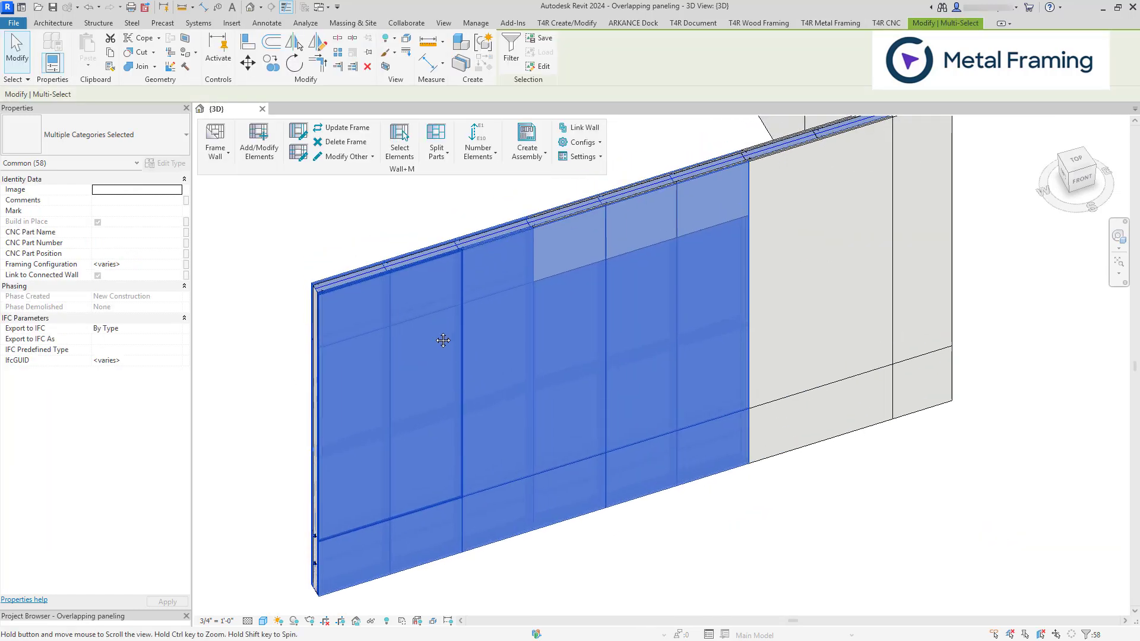
{"action": "left_click", "coordinate": [440, 135]}
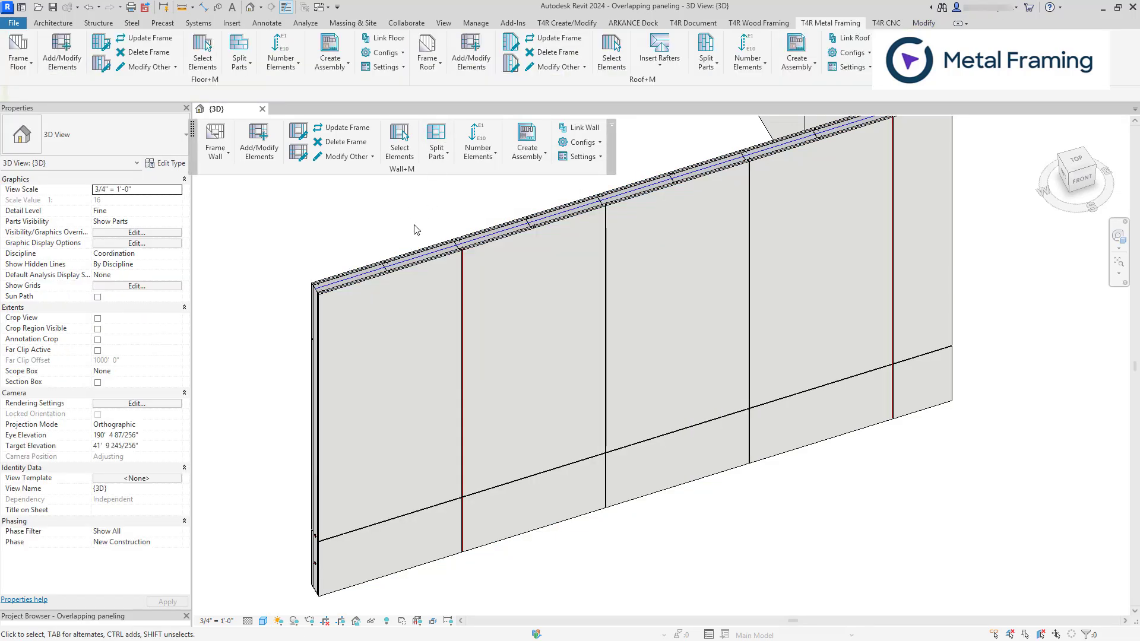
Step: Zoom in and select two neighbouring panels to check the new gaps between them
{"action": "scroll", "coordinate": [442, 434], "scroll_direction": "up", "scroll_amount": 3}
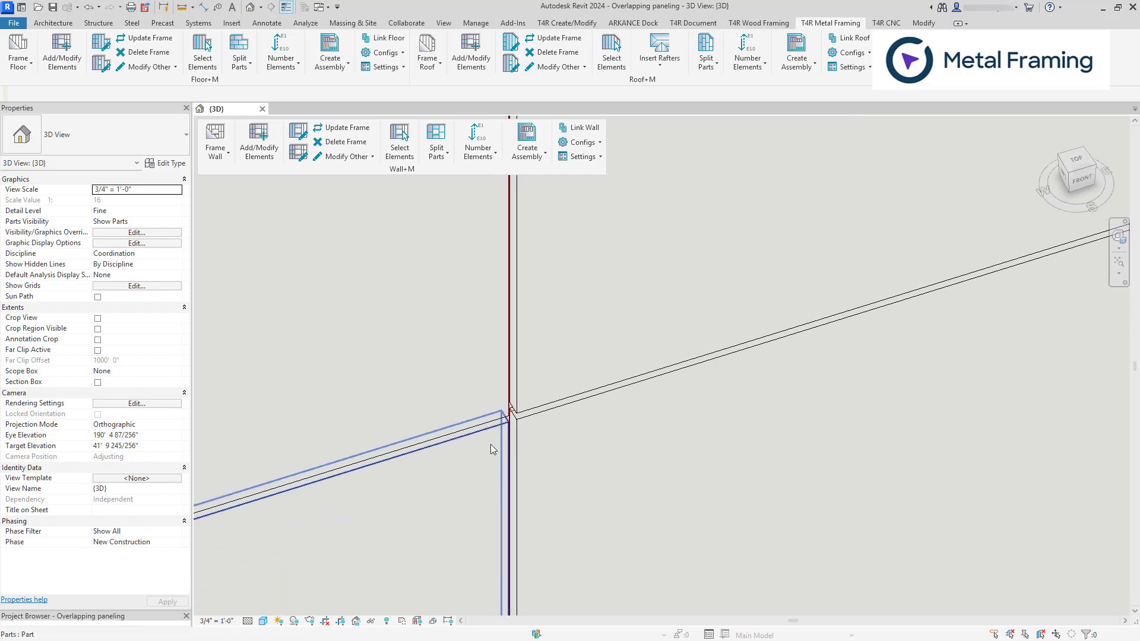
{"action": "scroll", "coordinate": [497, 451], "scroll_direction": "down", "scroll_amount": 2}
{"action": "scroll", "coordinate": [518, 309], "scroll_direction": "down", "scroll_amount": 3}
{"action": "scroll", "coordinate": [458, 234], "scroll_direction": "up", "scroll_amount": 4}
{"action": "left_click", "coordinate": [462, 358]}
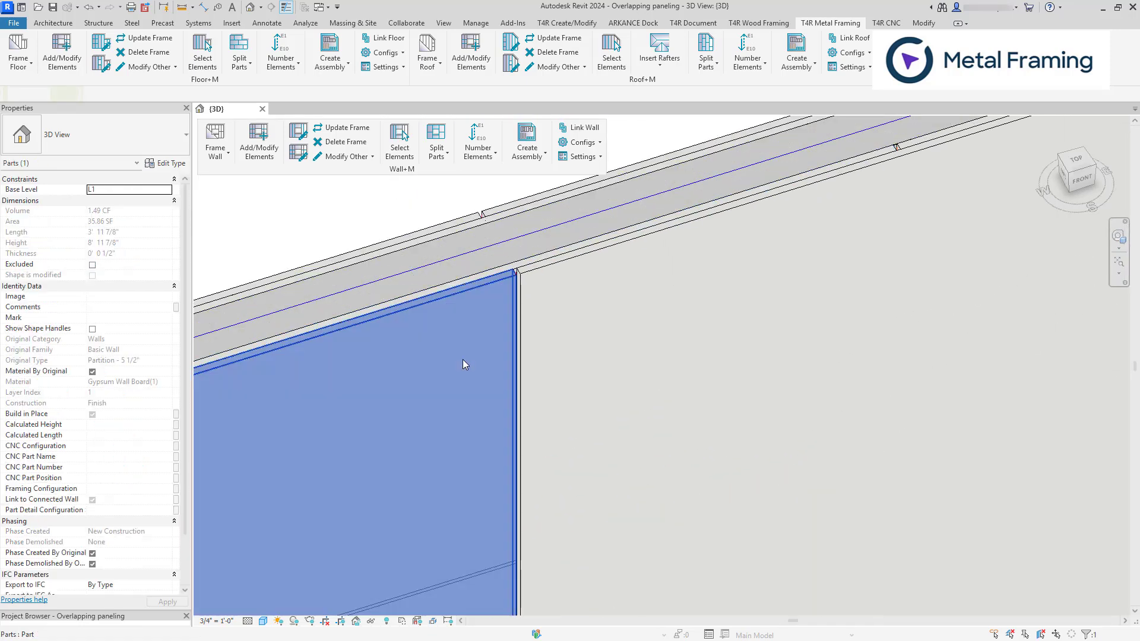
{"action": "left_click", "coordinate": [623, 327]}
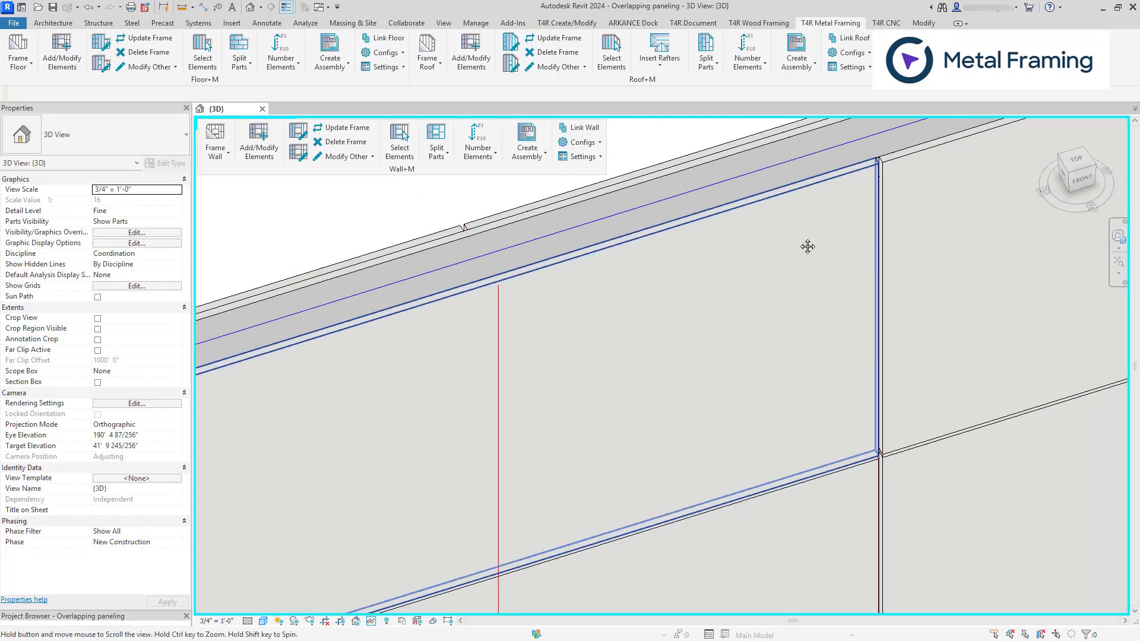